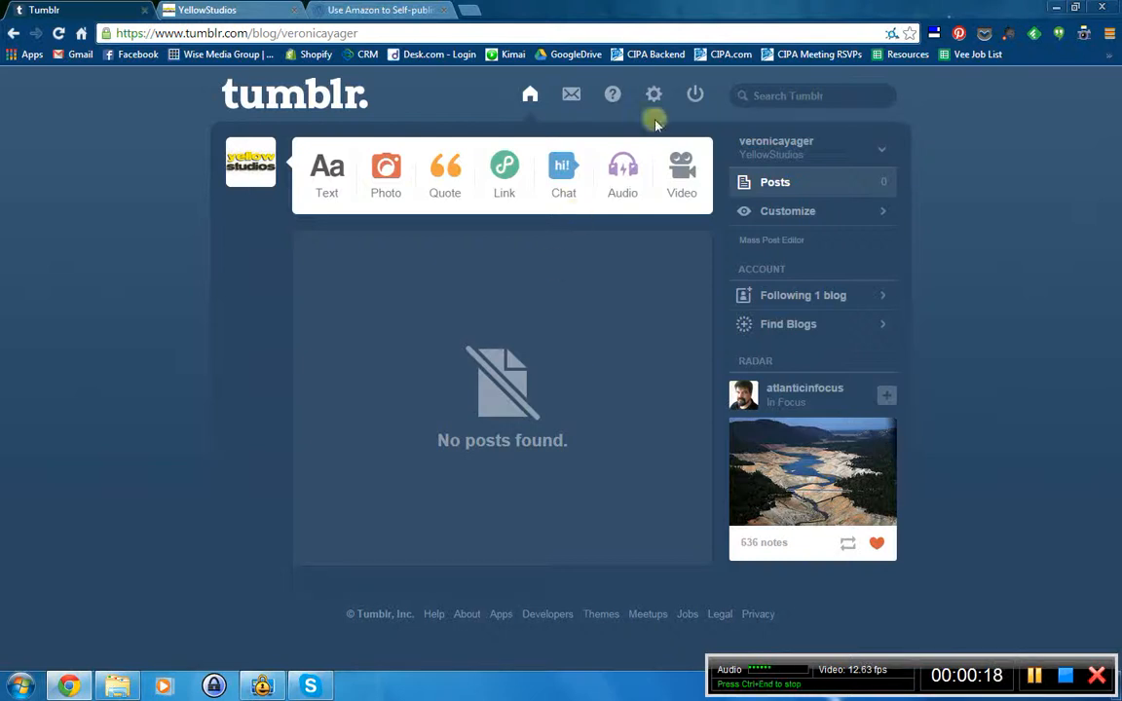
# - Log out of Tumblr and enter tumblr.com in the address bar
pyautogui.click(693, 92)
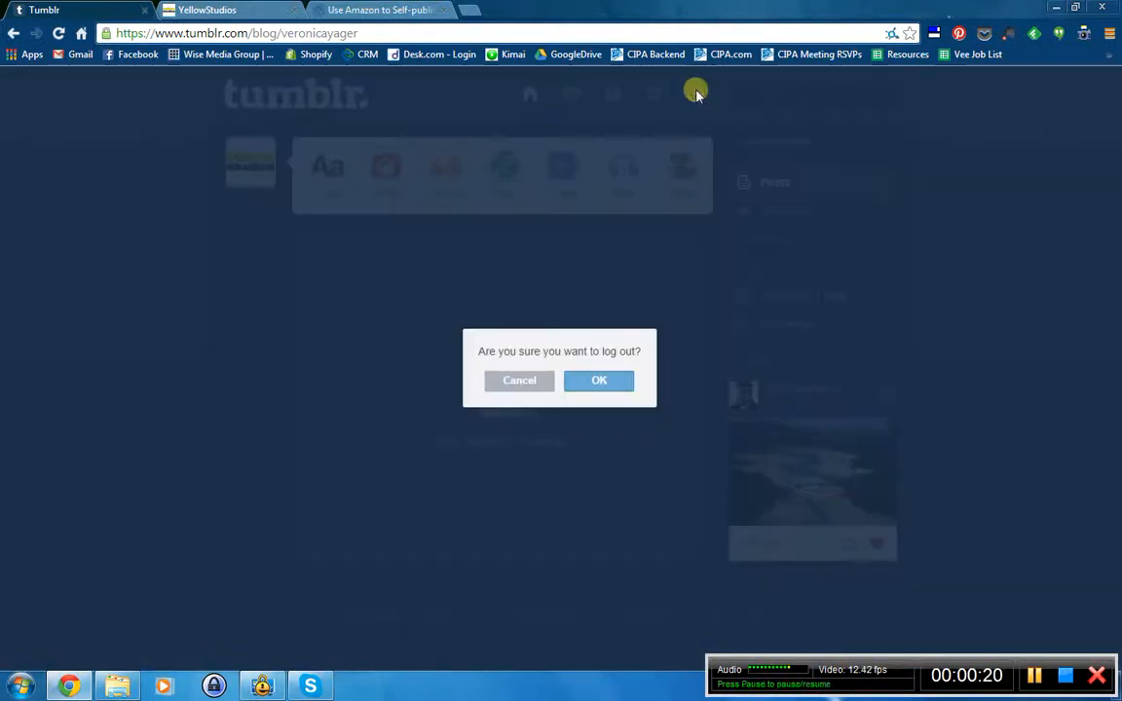
pyautogui.click(582, 386)
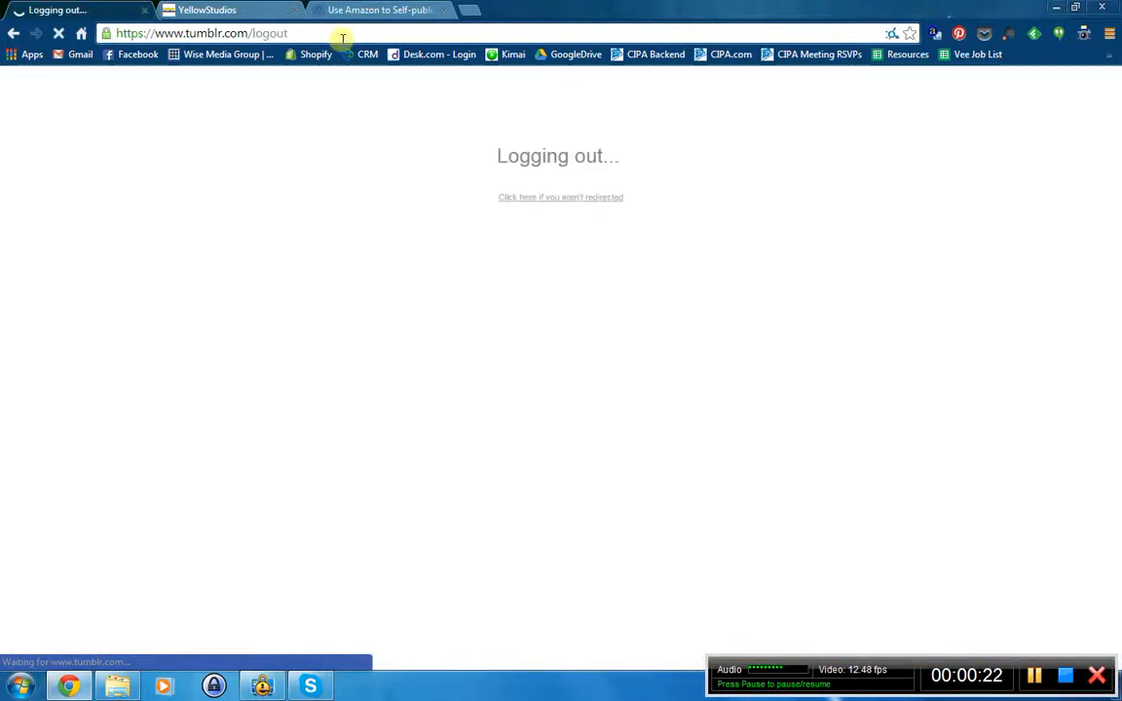
pyautogui.click(324, 31)
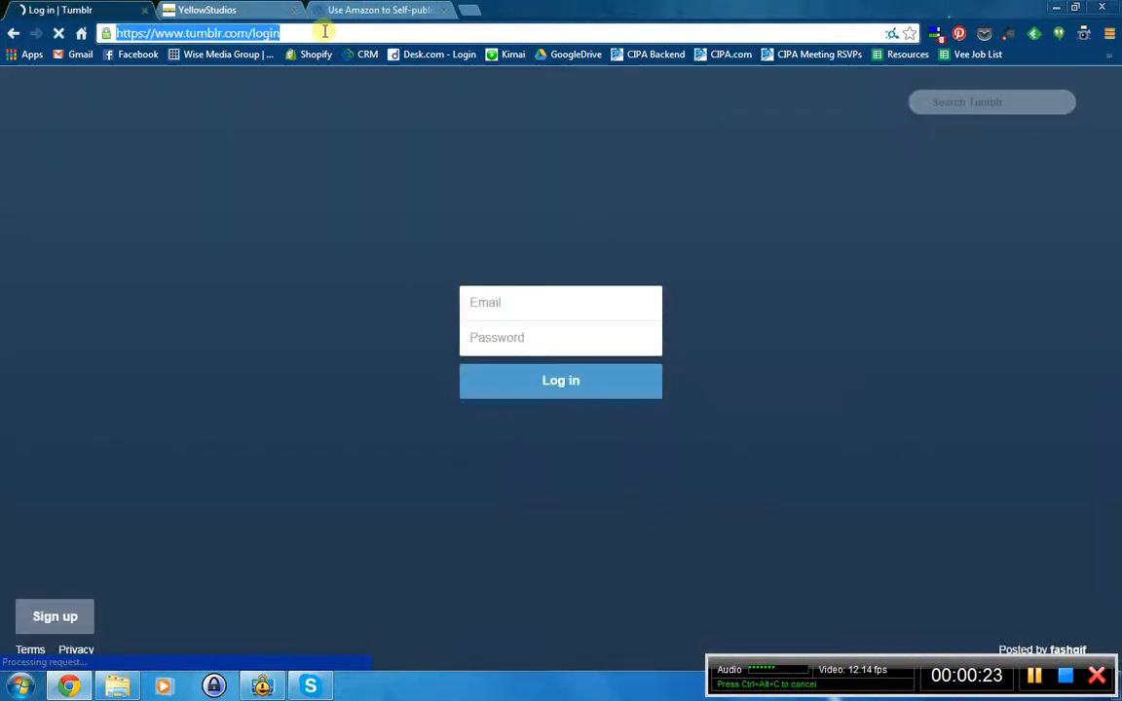
pyautogui.write('tuk')
pyautogui.hotkey('ctrl', 'a')
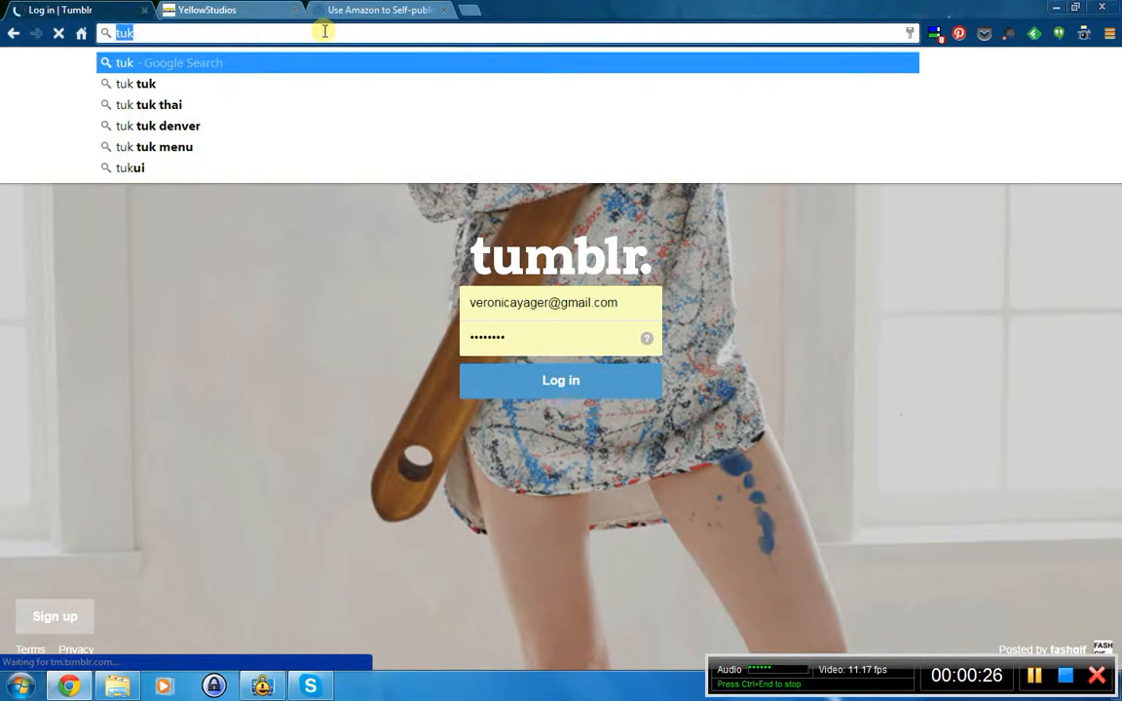
pyautogui.write('utum')
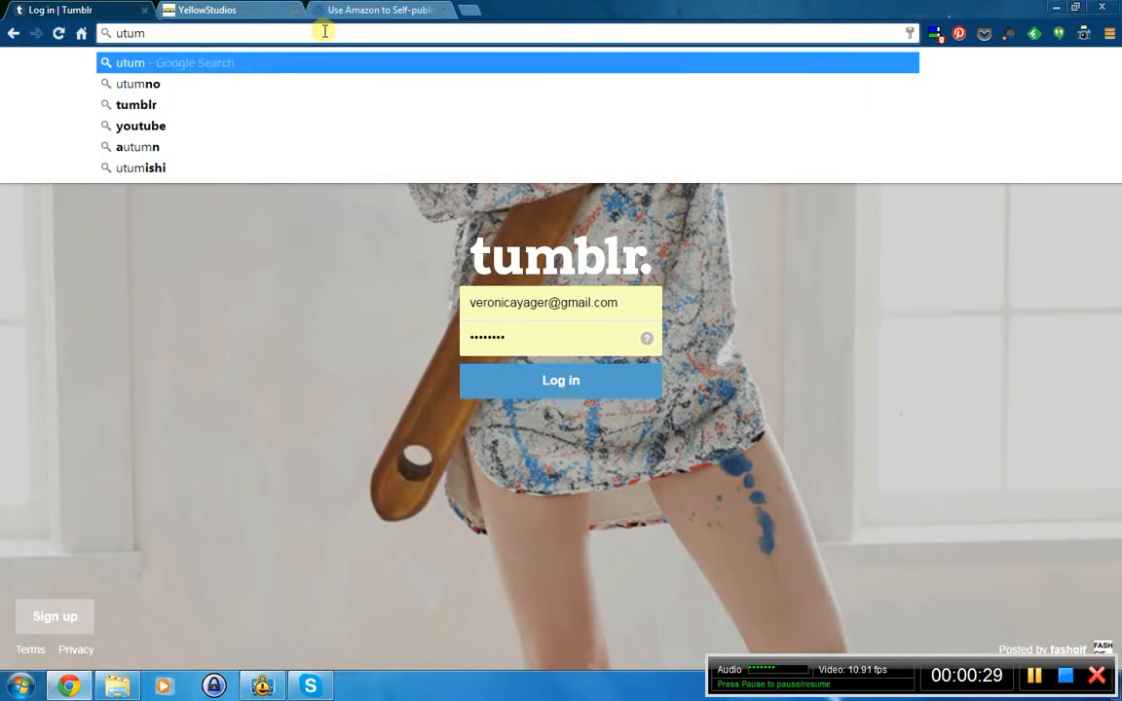
pyautogui.hotkey('ctrl', 'a')
pyautogui.write('tum')
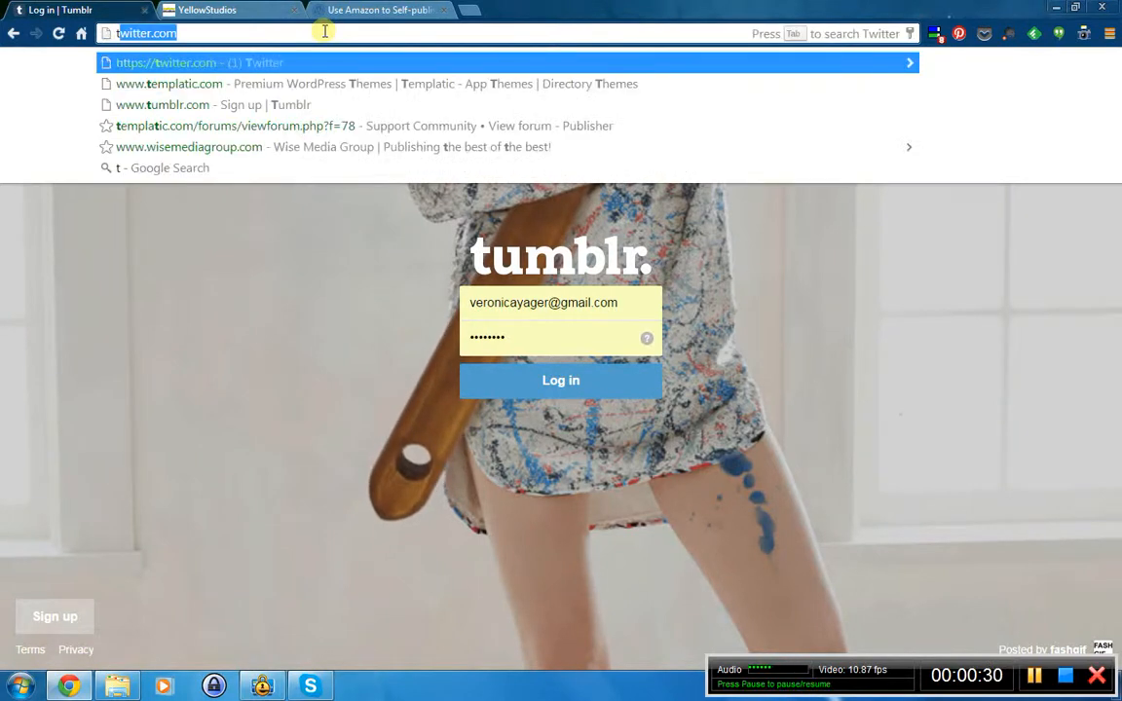
# - Load tumblr.com and sign back in with the account credentials
pyautogui.press('Return')
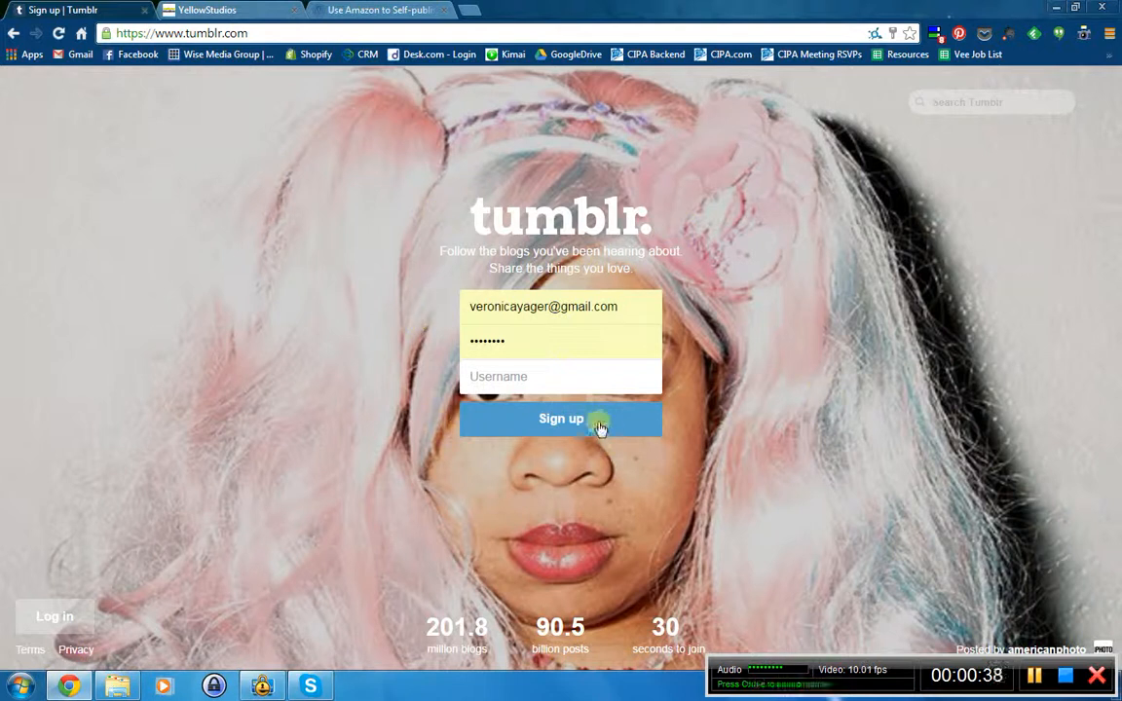
pyautogui.click(64, 619)
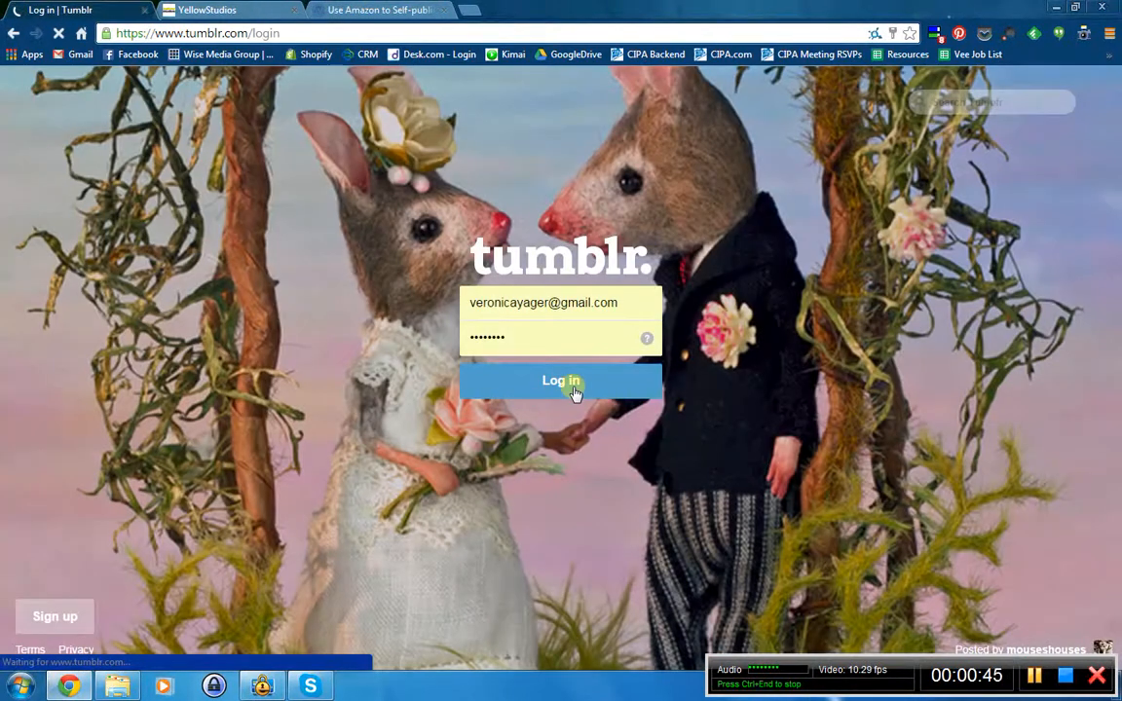
pyautogui.click(573, 388)
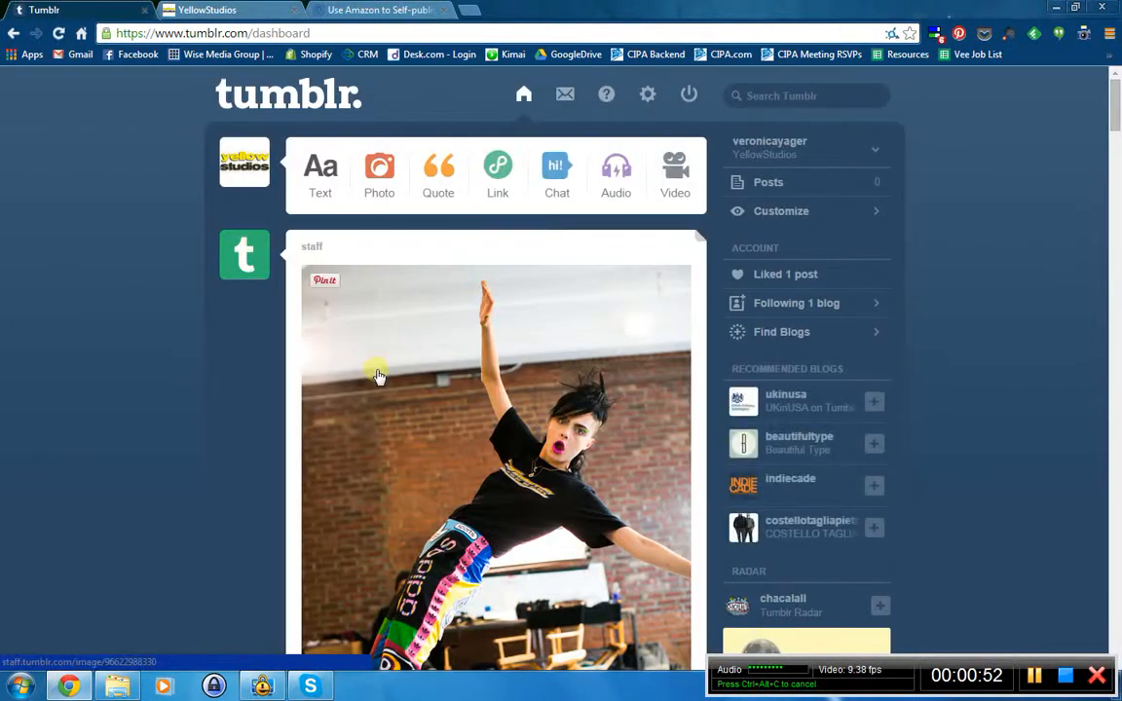
# - Check the YellowStudios blog's empty posts page, then go back to the dashboard
pyautogui.scroll(-7, 377, 375)
pyautogui.scroll(-3, 385, 389)
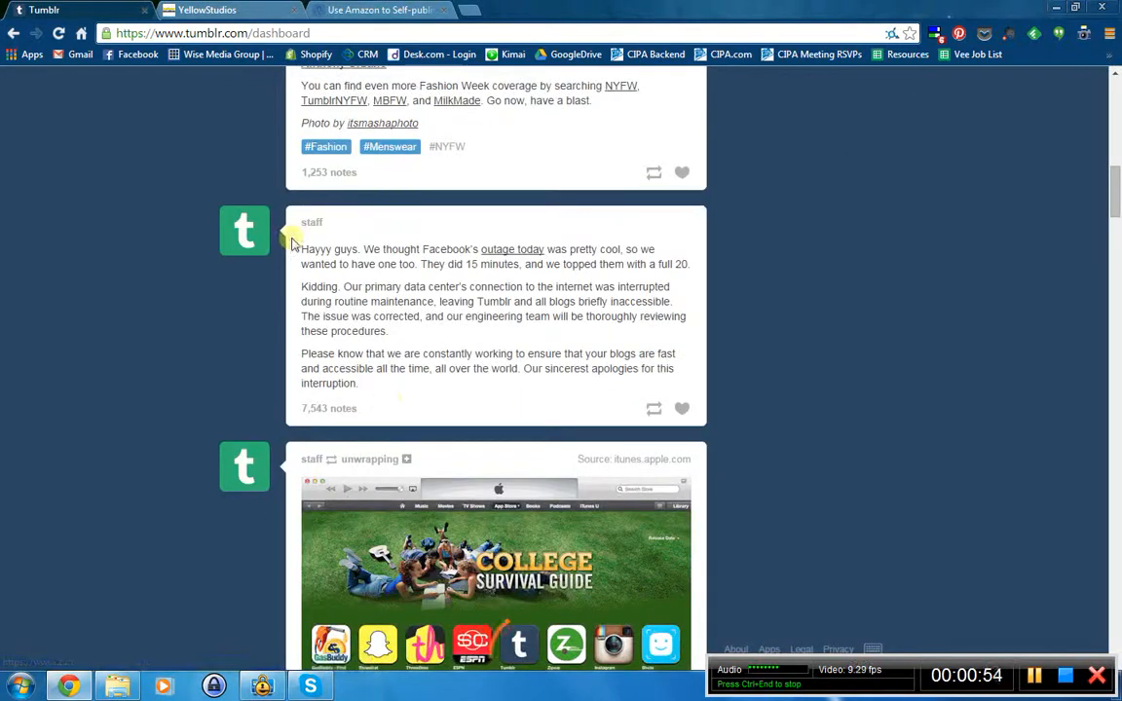
pyautogui.scroll(-3, 329, 457)
pyautogui.scroll(-3, 341, 458)
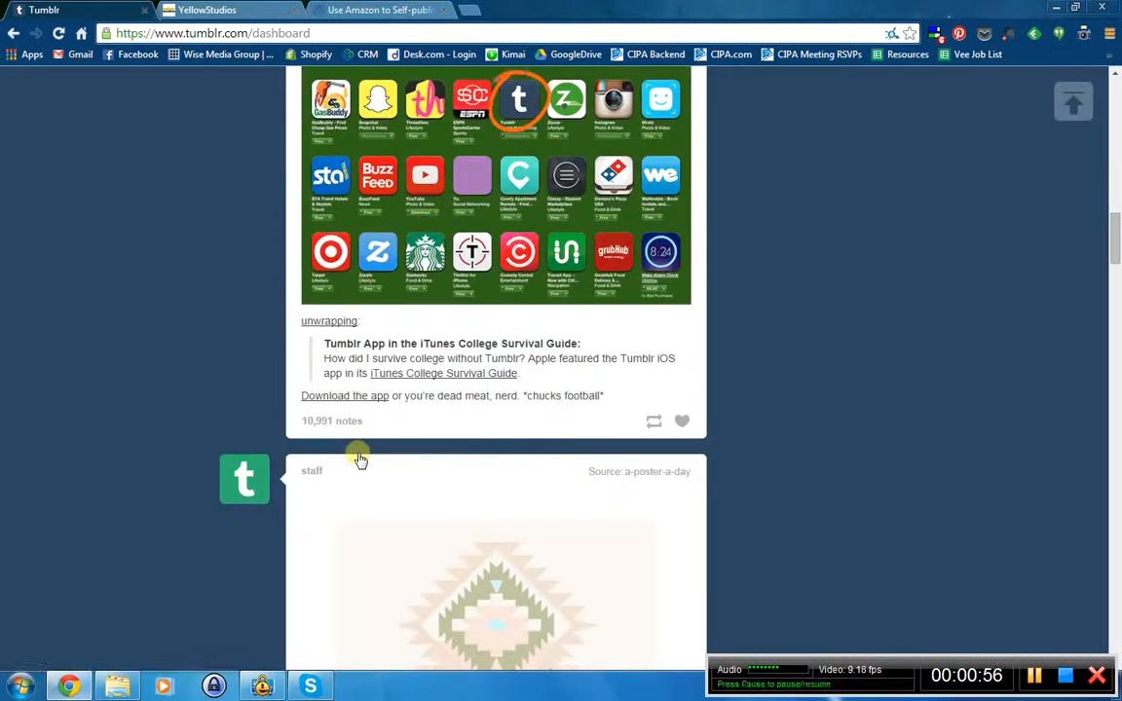
pyautogui.scroll(15, 355, 459)
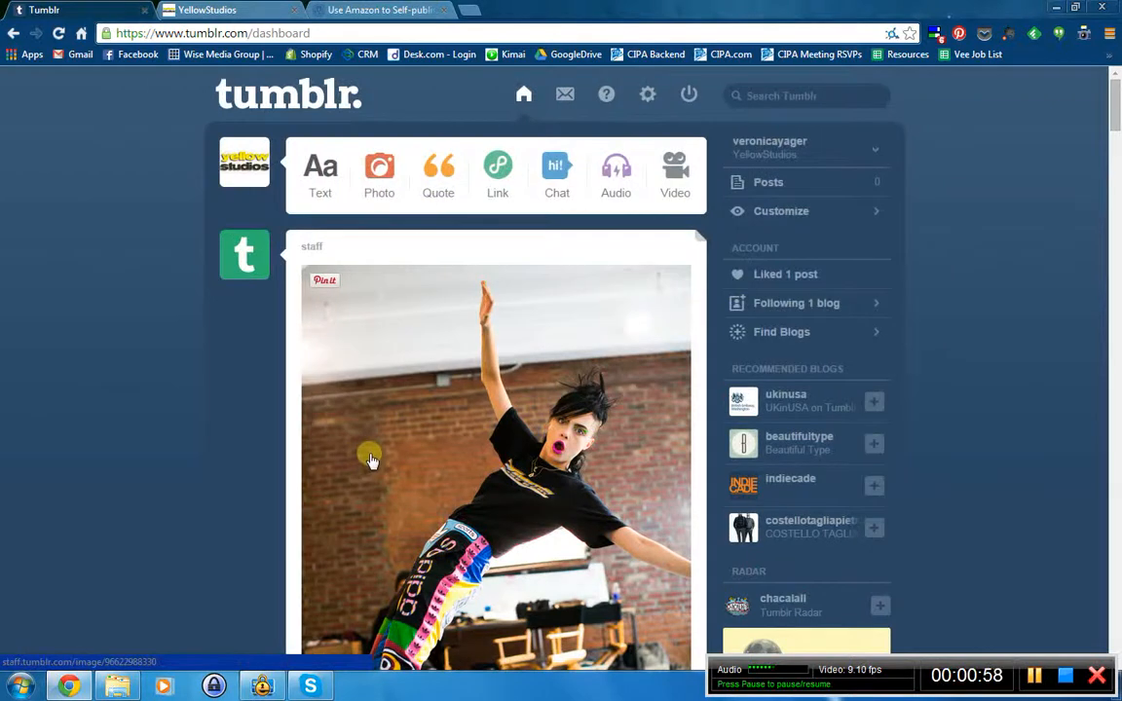
pyautogui.click(766, 184)
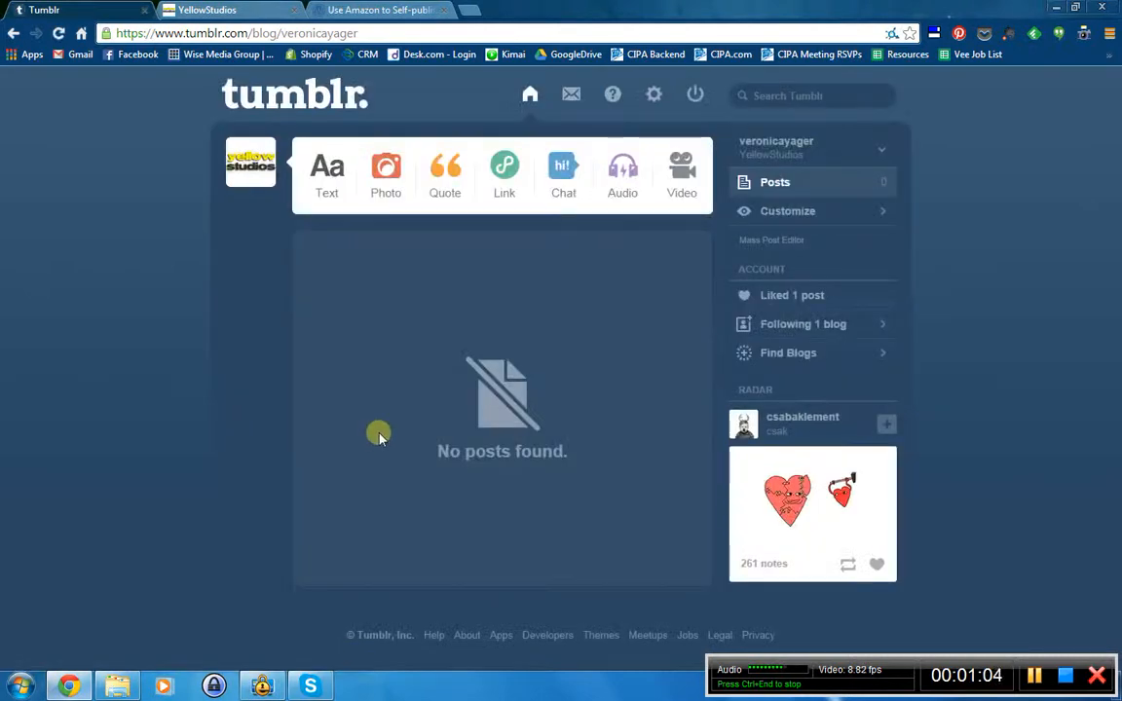
pyautogui.click(530, 96)
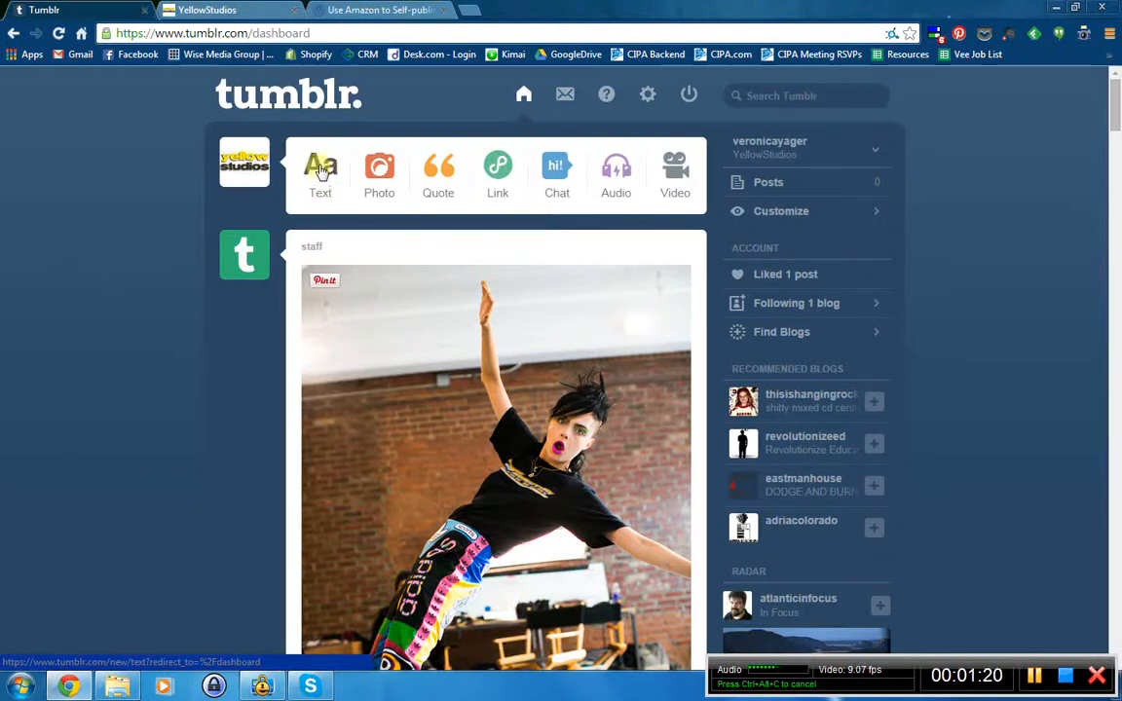
# - Start a new text post and select the whole Yellow Studios self-publishing article
pyautogui.click(340, 146)
pyautogui.click(328, 209)
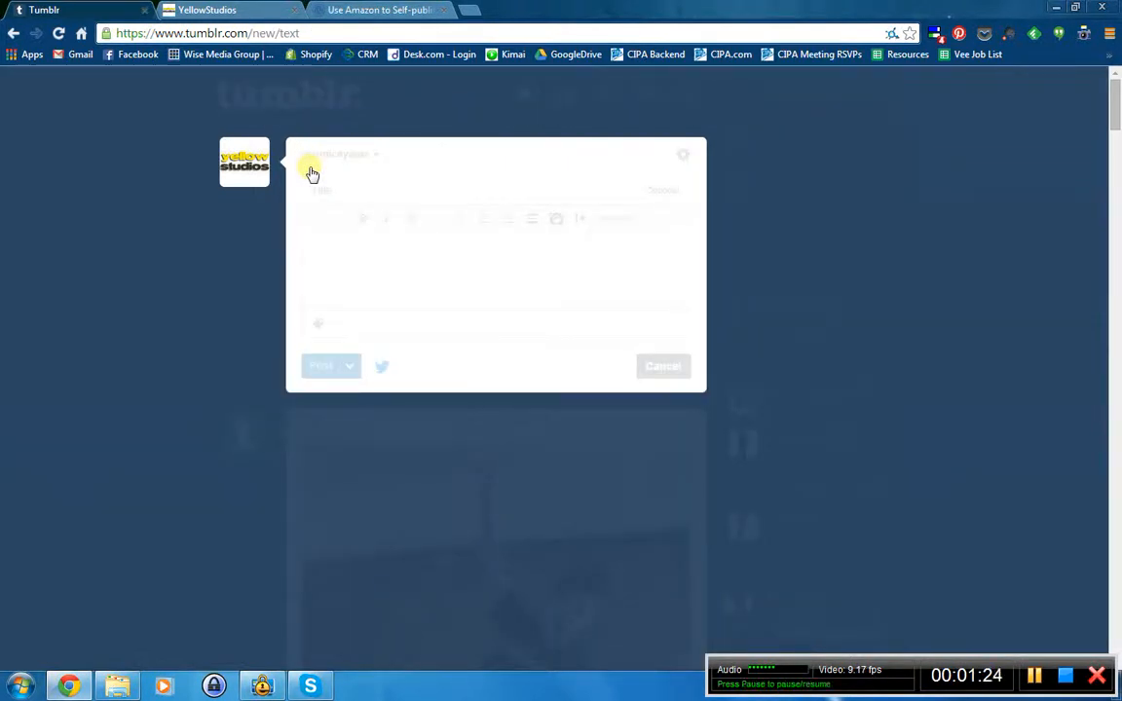
pyautogui.click(383, 8)
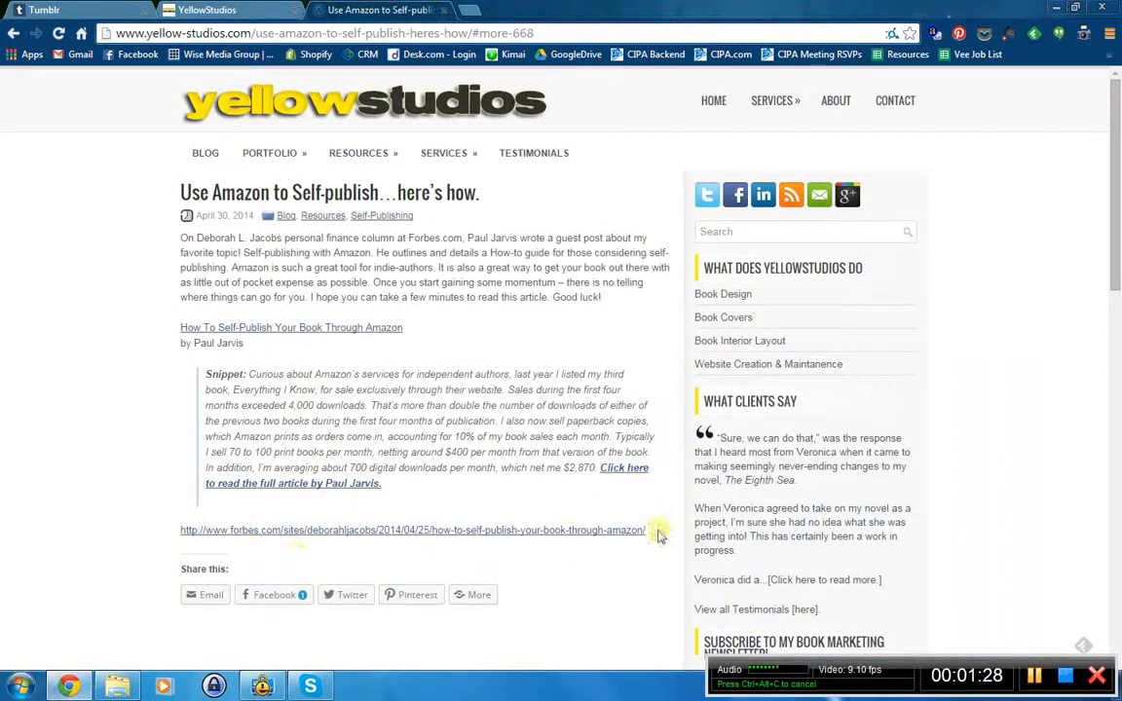
pyautogui.moveTo(658, 535); pyautogui.dragTo(183, 187)
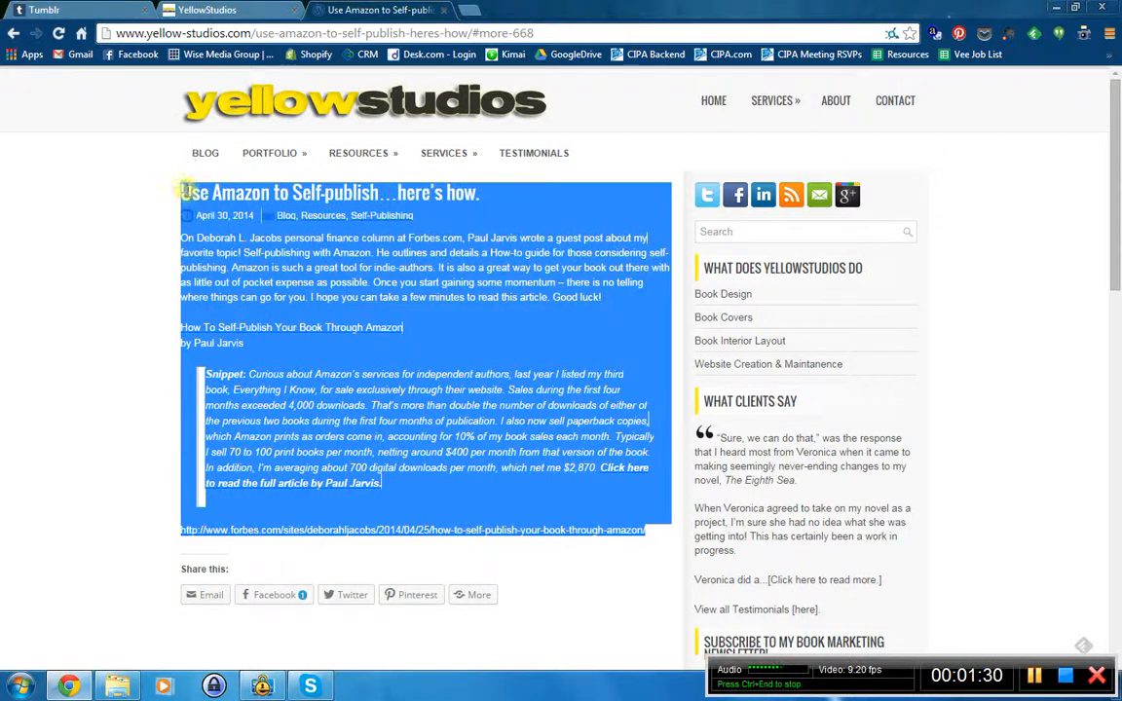
# - Paste the copied article into the new post's body
pyautogui.click(98, 9)
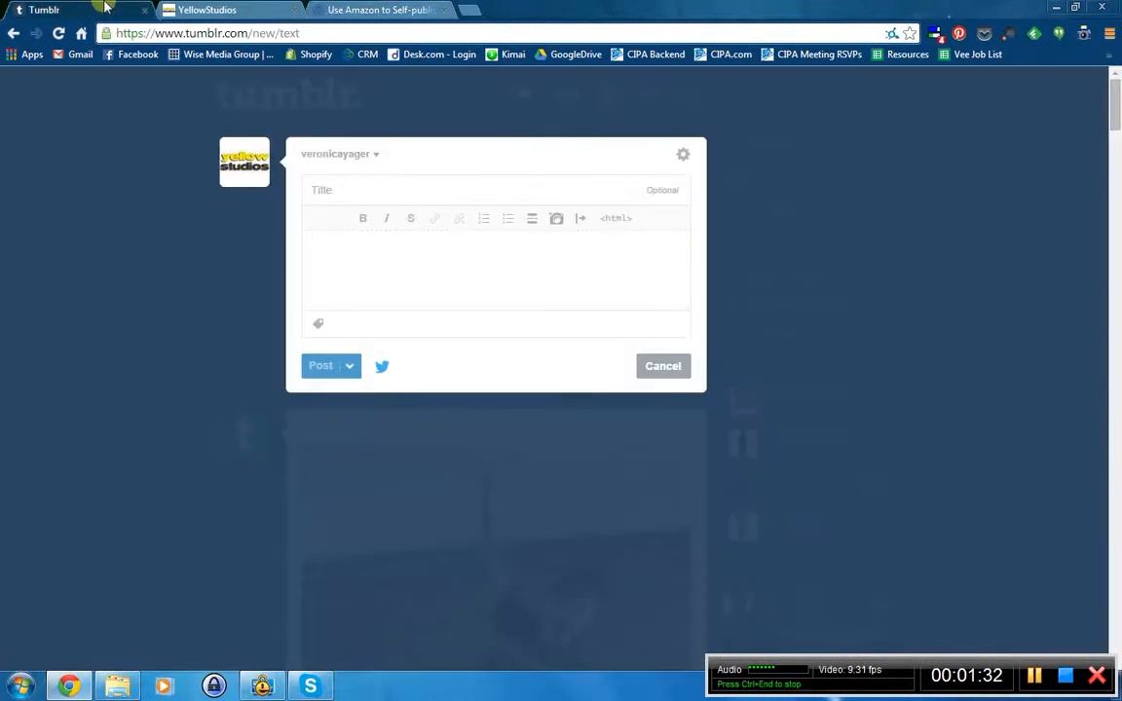
pyautogui.click(380, 191)
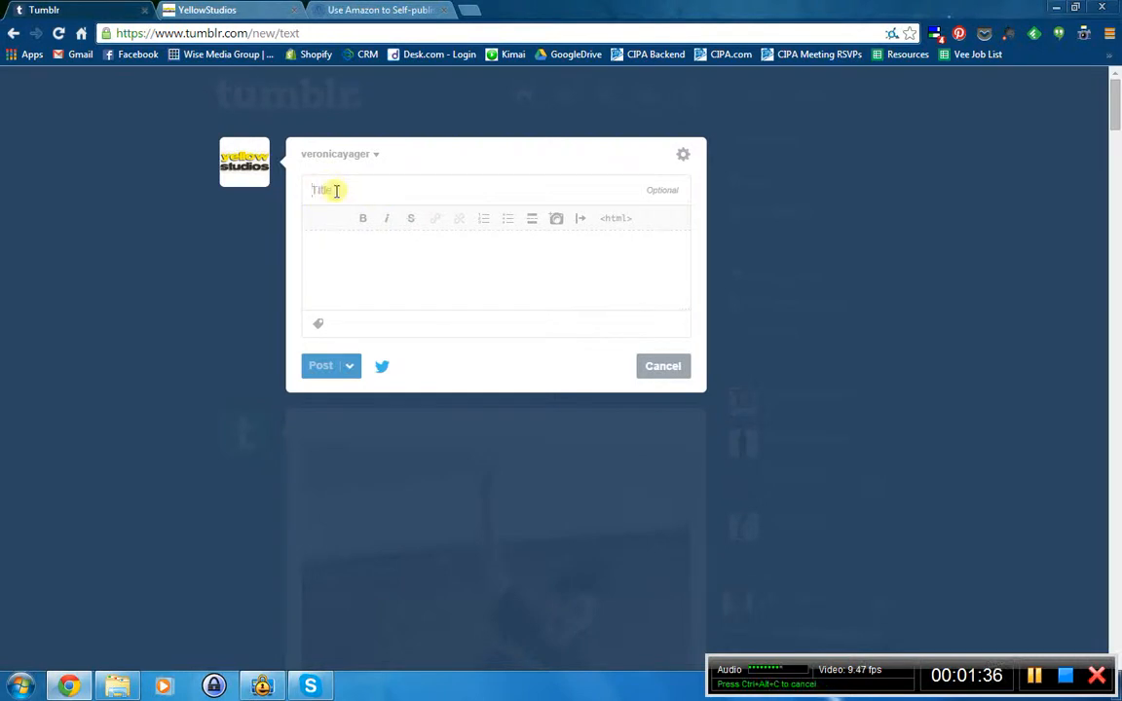
pyautogui.click(389, 250)
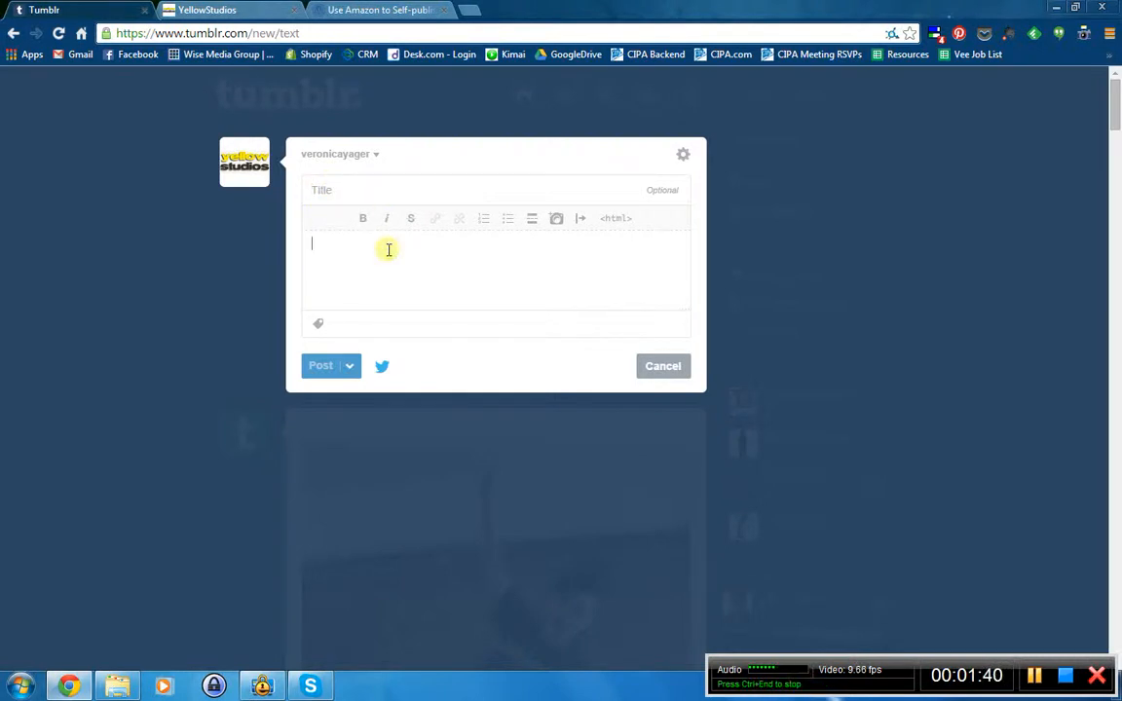
pyautogui.write("How To Self-Publish Your Book Through Amazon by Paul Jarvis Snippet: Curious about Amazon's services for independent authors, last year I listed my third book, Everything I Know, for sale exclusively through their website. Sales during the first four months exceeded 4,000 downloads. That's more than double the number of downloads of either of the previous two books during the first four months of publication. I also now sell paperback copies, which Amazon prints as orders come in, accounting for 10% of my book sales each month. Typically I sell 70 to 100 print books per month, netting around $400 per month from that version of the book. In addition, I'm averaging about 700 digital downloads per month, which net me $2,870. Click here to read the full article by Paul Jarvis. http://www.forbes.com/sites/deborahljacobs/2014/04/25/how-to-self-publish-your-book-through-amazon/")
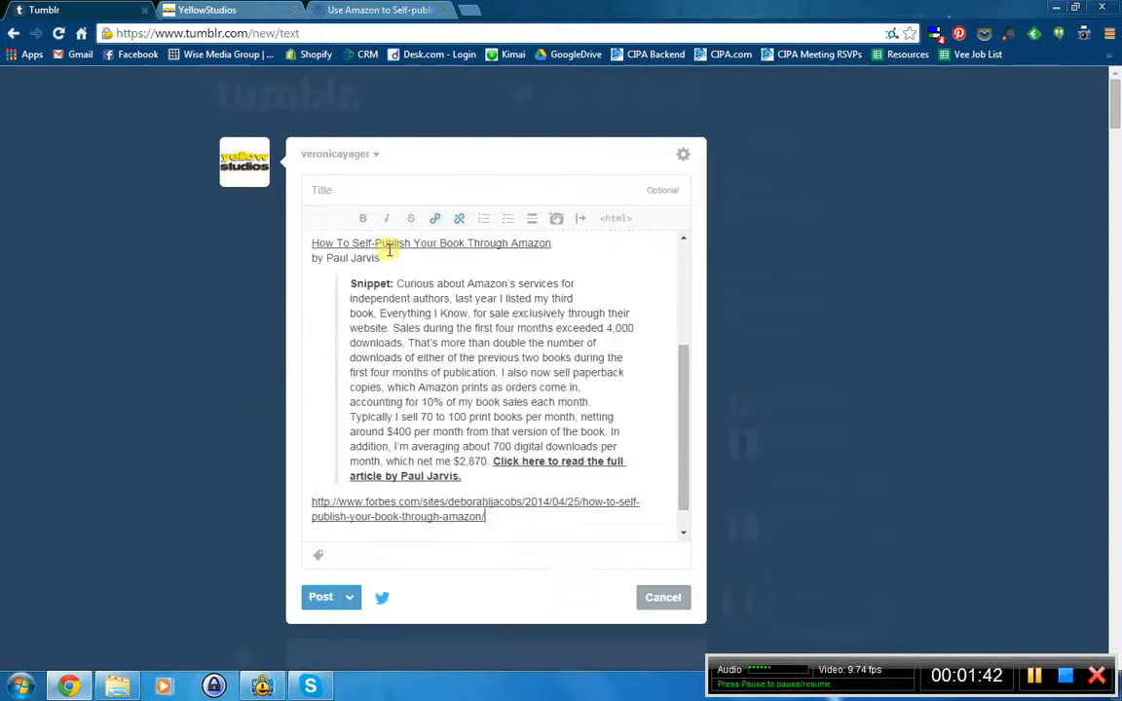
pyautogui.moveTo(686, 484); pyautogui.dragTo(208, 238)
# - Move 'Use Amazon to Self-publish…here's how.' into the title field and delete the date-and-categories line
pyautogui.hotkey('ctrl', 'x')
pyautogui.click(347, 185)
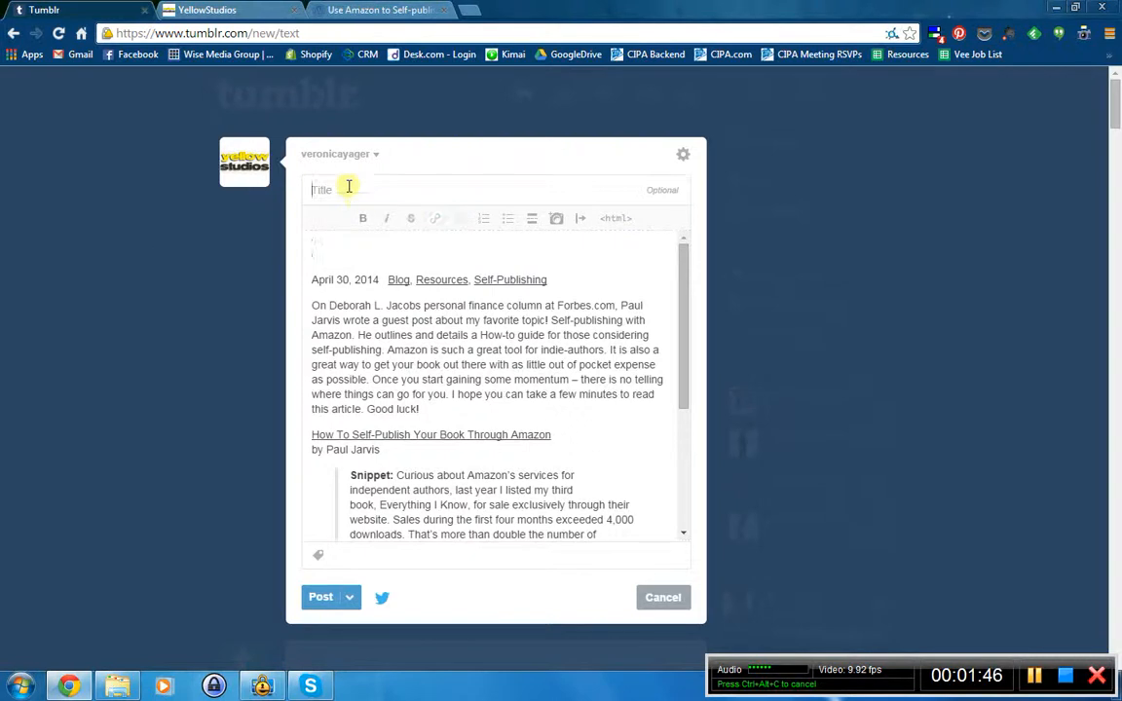
pyautogui.hotkey('ctrl', 'v')
pyautogui.click(331, 253)
pyautogui.keyDown('shift'); pyautogui.click(573, 282); pyautogui.keyUp('shift')
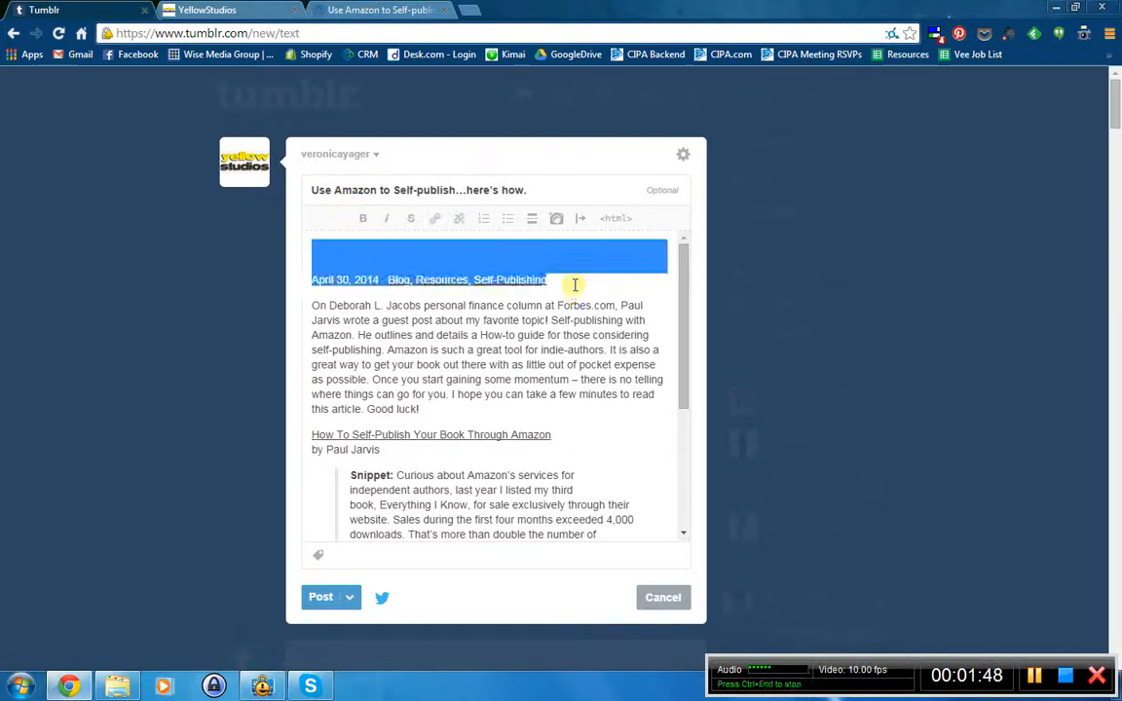
pyautogui.press('BackSpace')
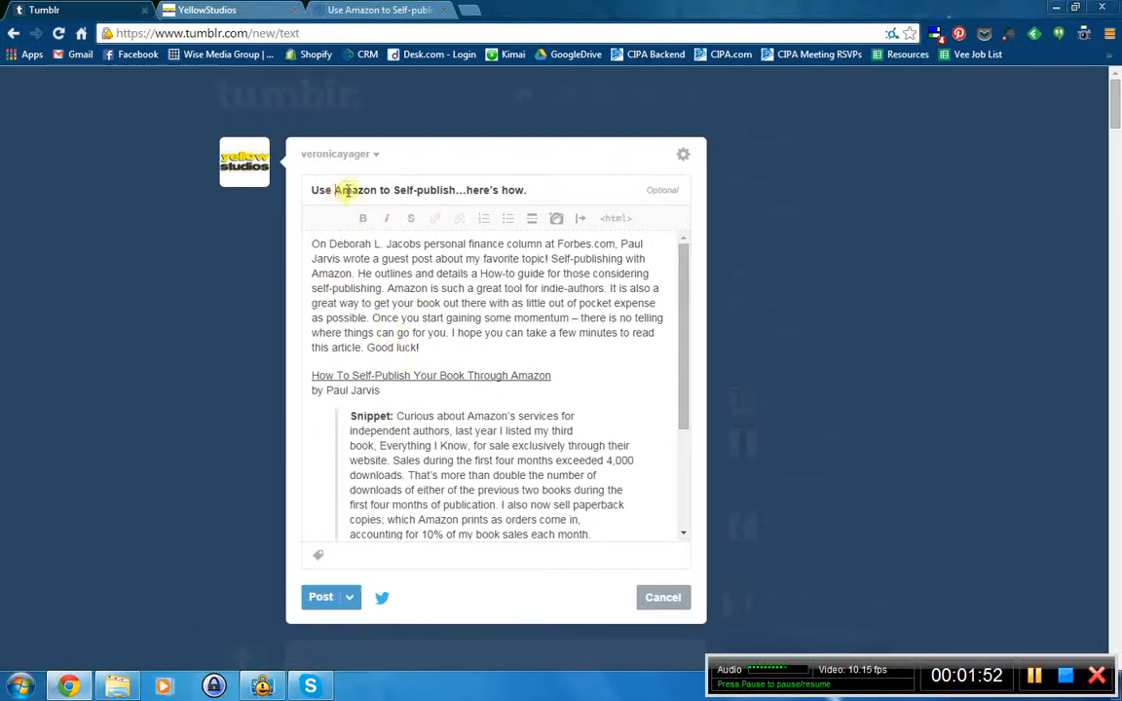
# - Select the columnist's name in the post body's first line
pyautogui.scroll(-5, 496, 321)
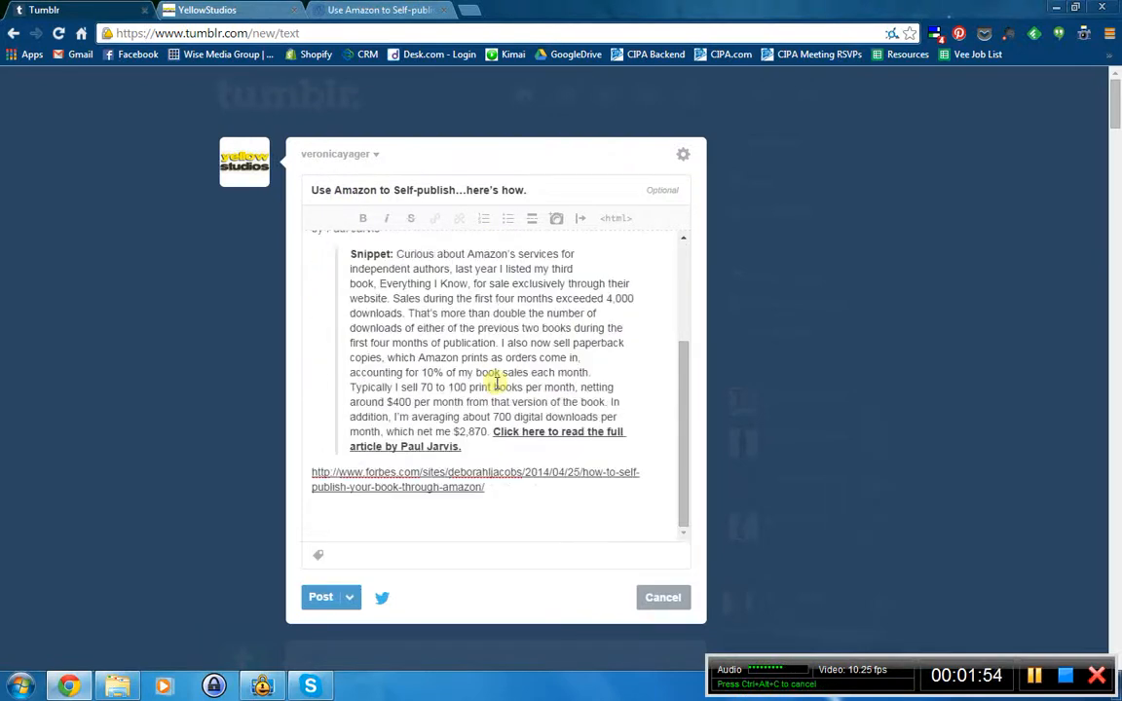
pyautogui.scroll(5, 497, 385)
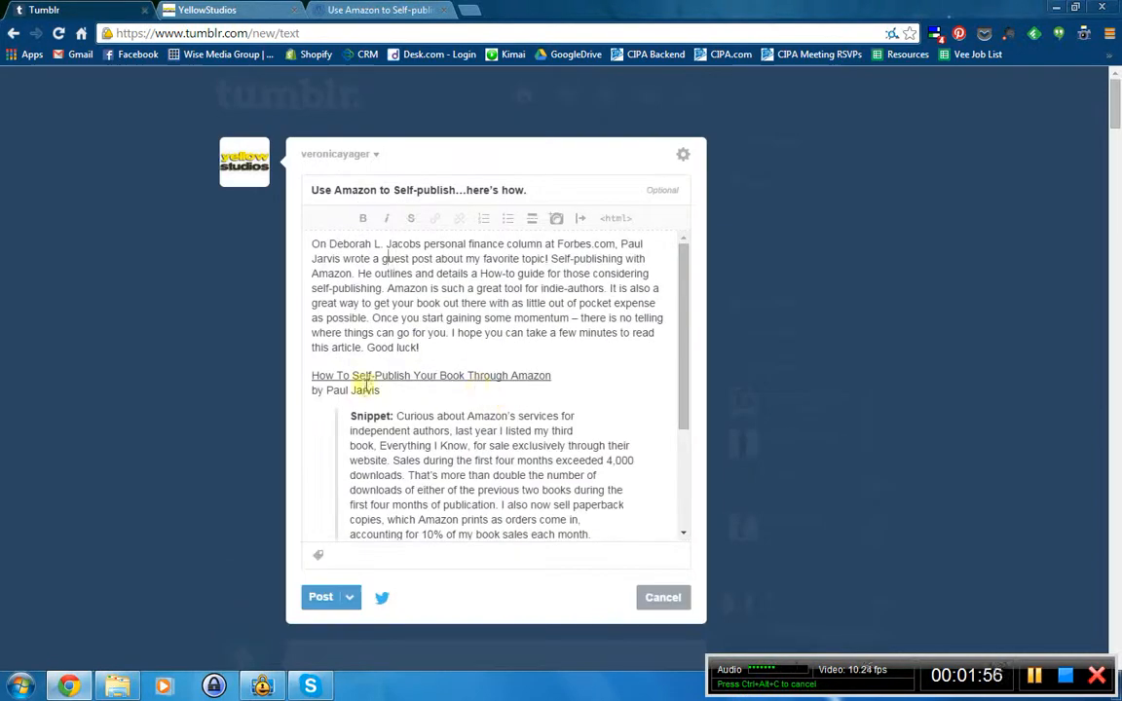
pyautogui.scroll(-5, 458, 393)
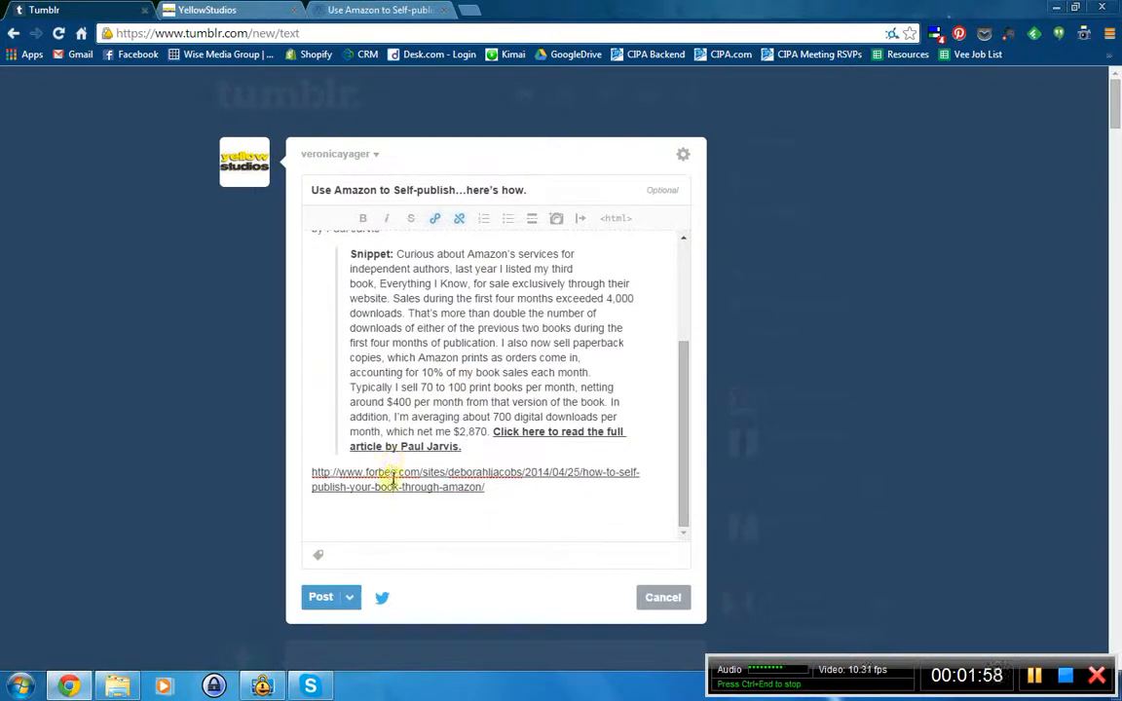
pyautogui.scroll(5, 487, 409)
pyautogui.click(516, 376)
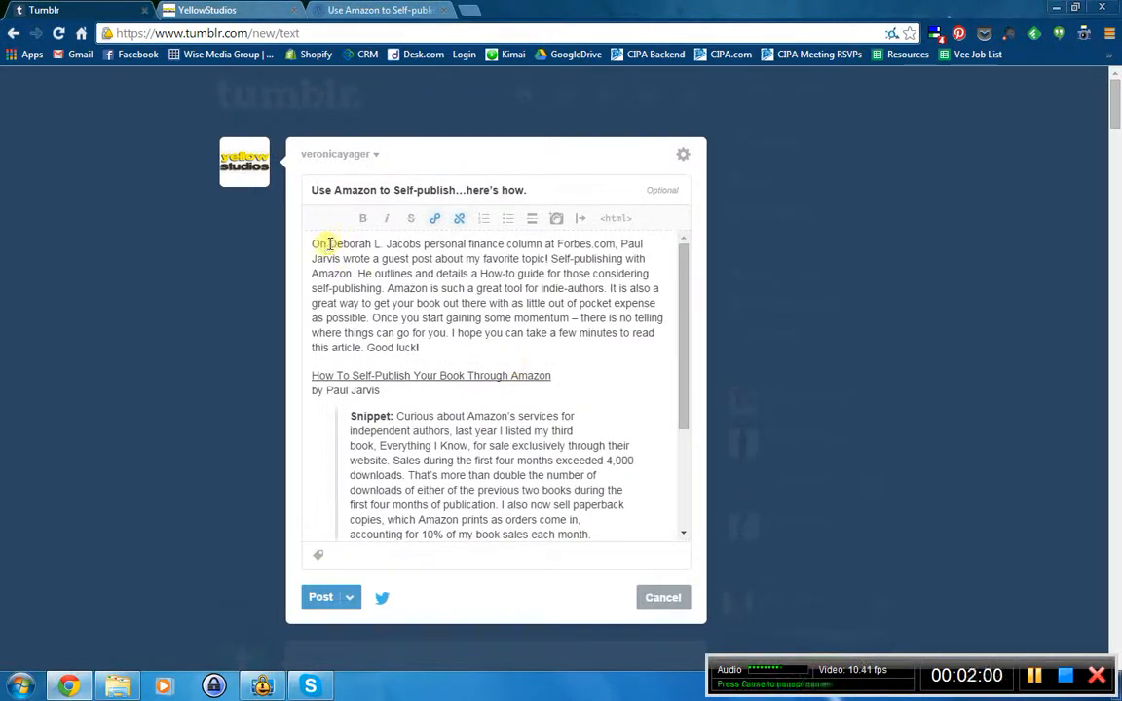
pyautogui.moveTo(327, 243); pyautogui.dragTo(417, 242)
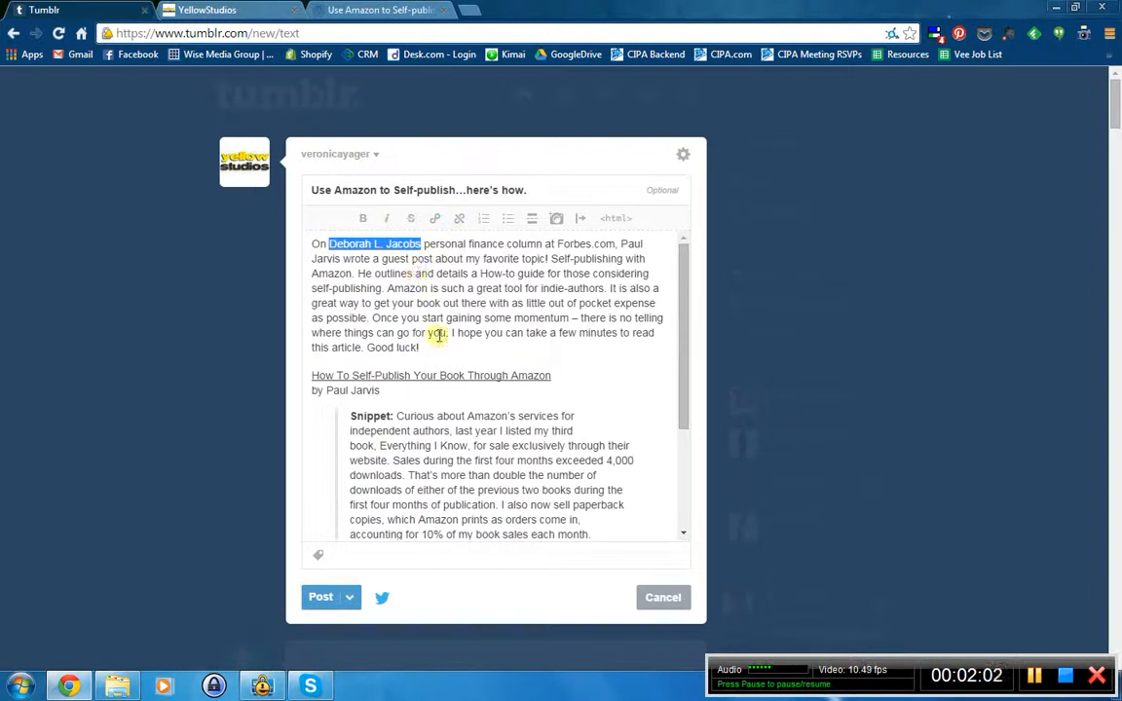
pyautogui.click(437, 221)
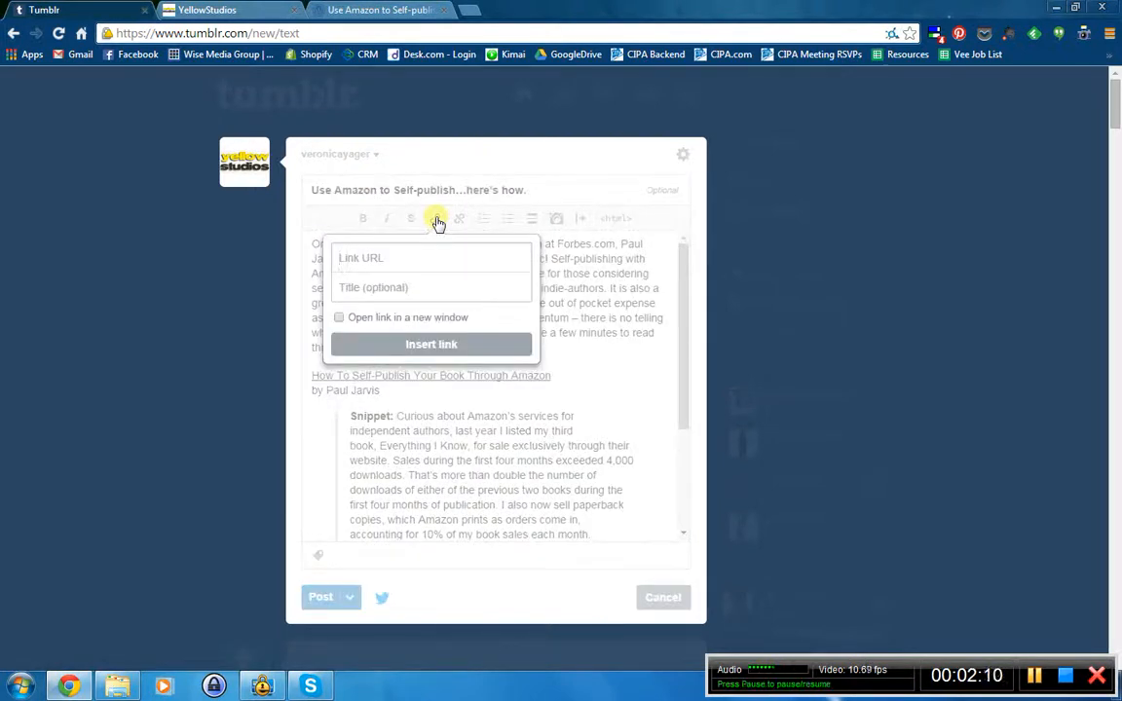
pyautogui.write('http://')
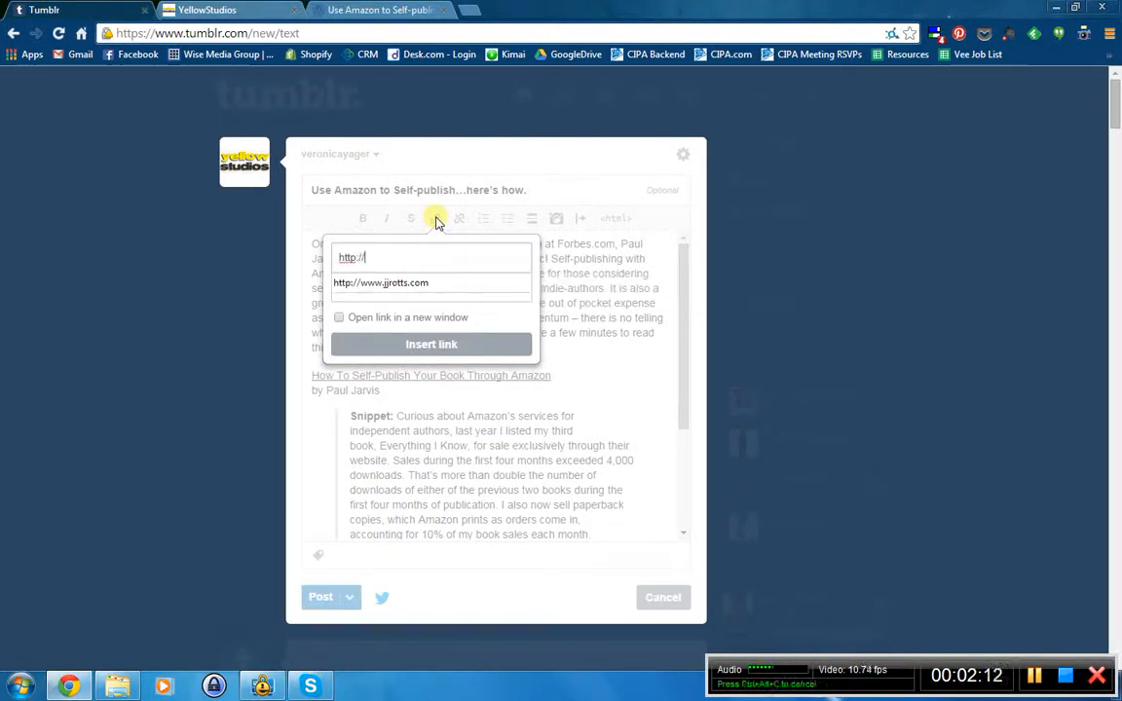
pyautogui.write('test/c')
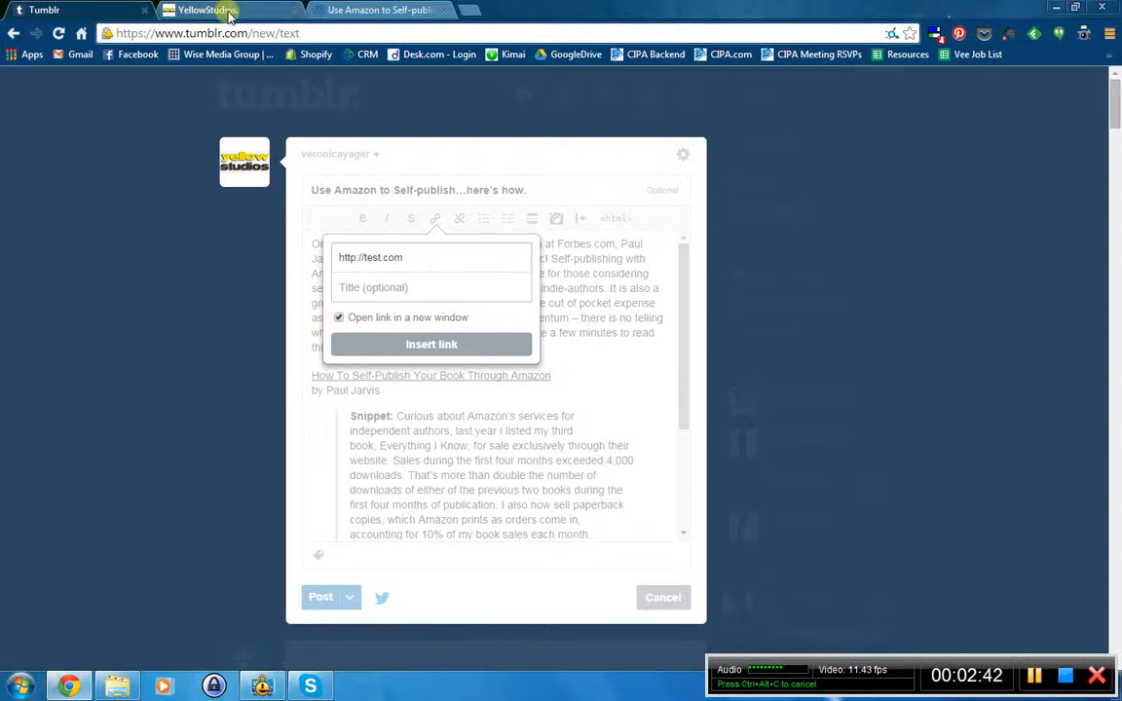
pyautogui.click(435, 346)
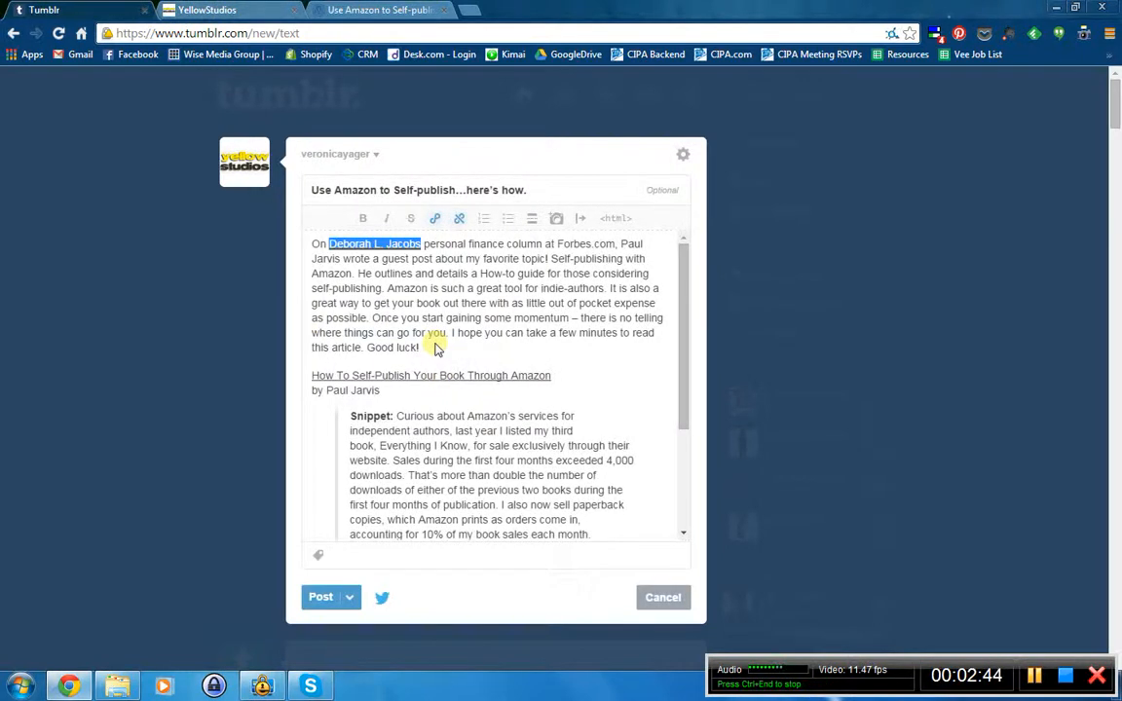
pyautogui.click(467, 344)
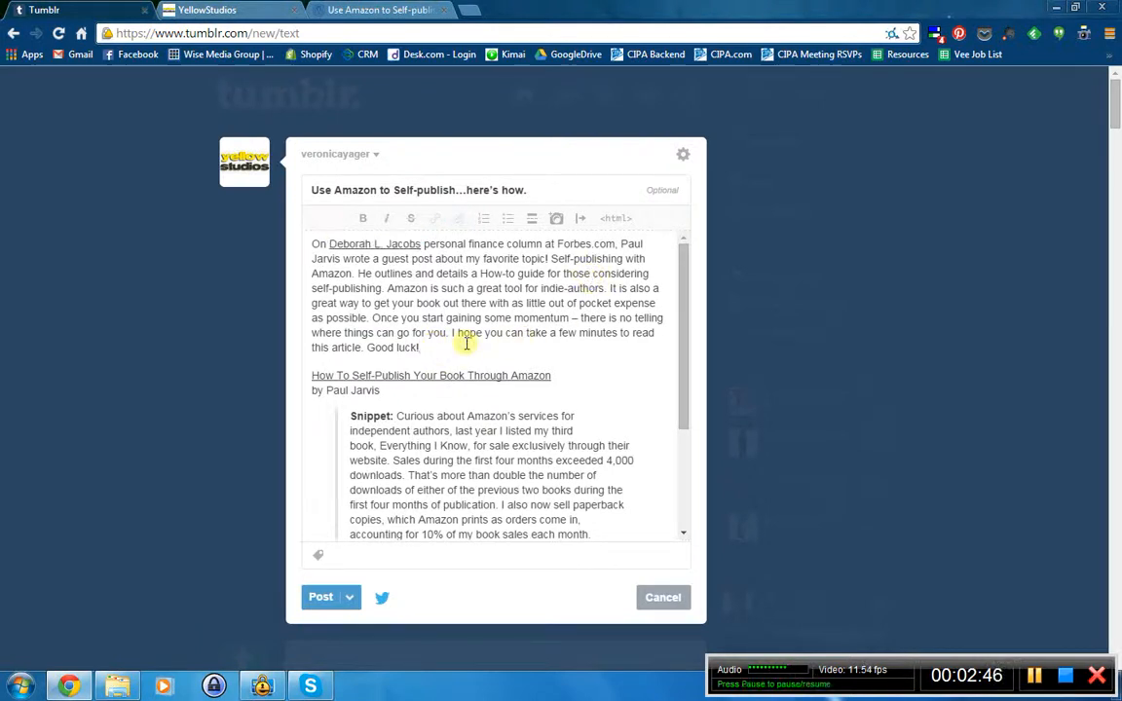
# - Insert the 150x150 Desktop portrait photo on a new line after 'Good luck!'
pyautogui.press('Return')
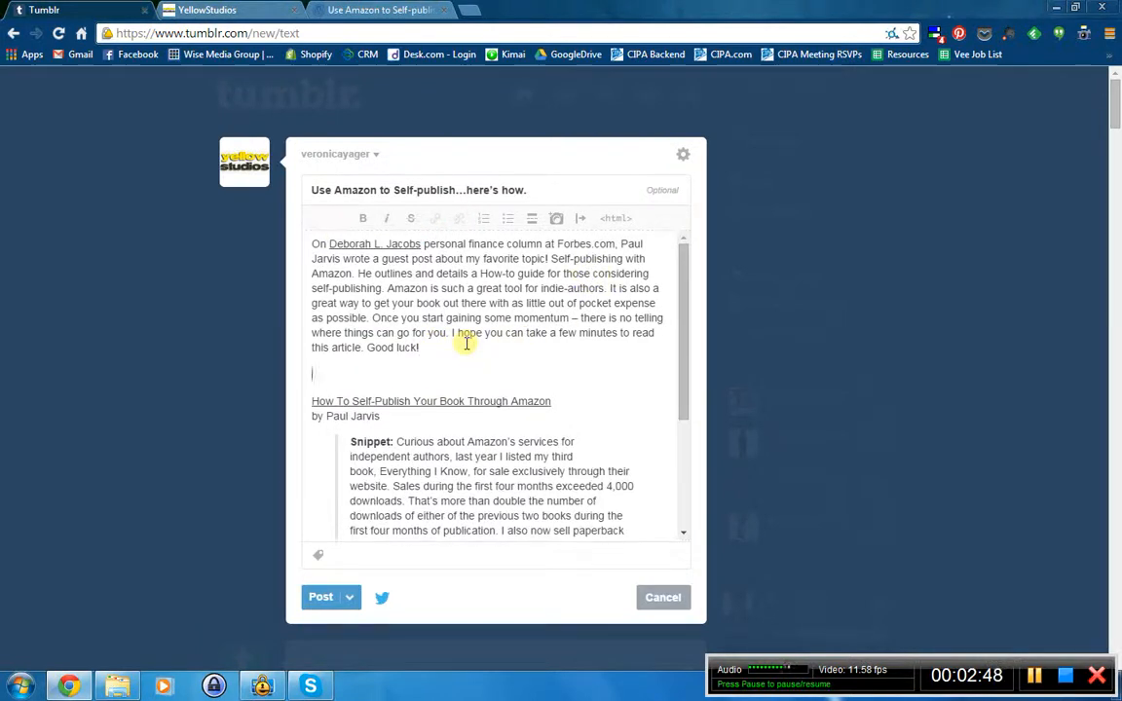
pyautogui.click(557, 221)
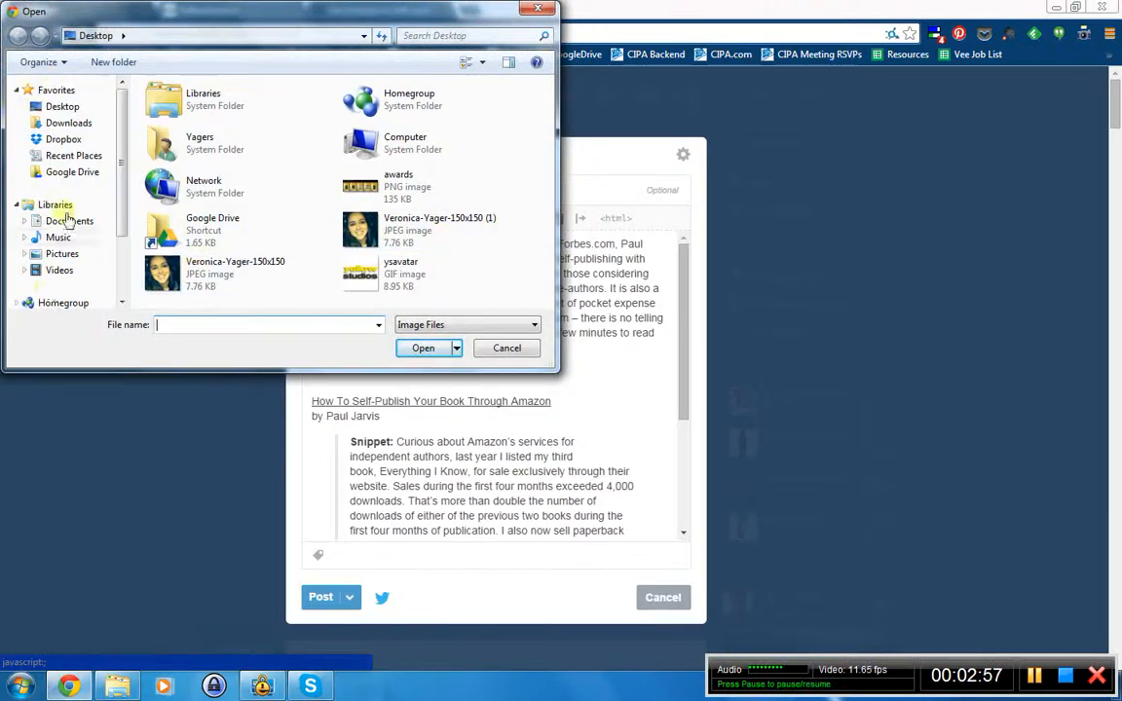
pyautogui.click(161, 268)
pyautogui.click(435, 353)
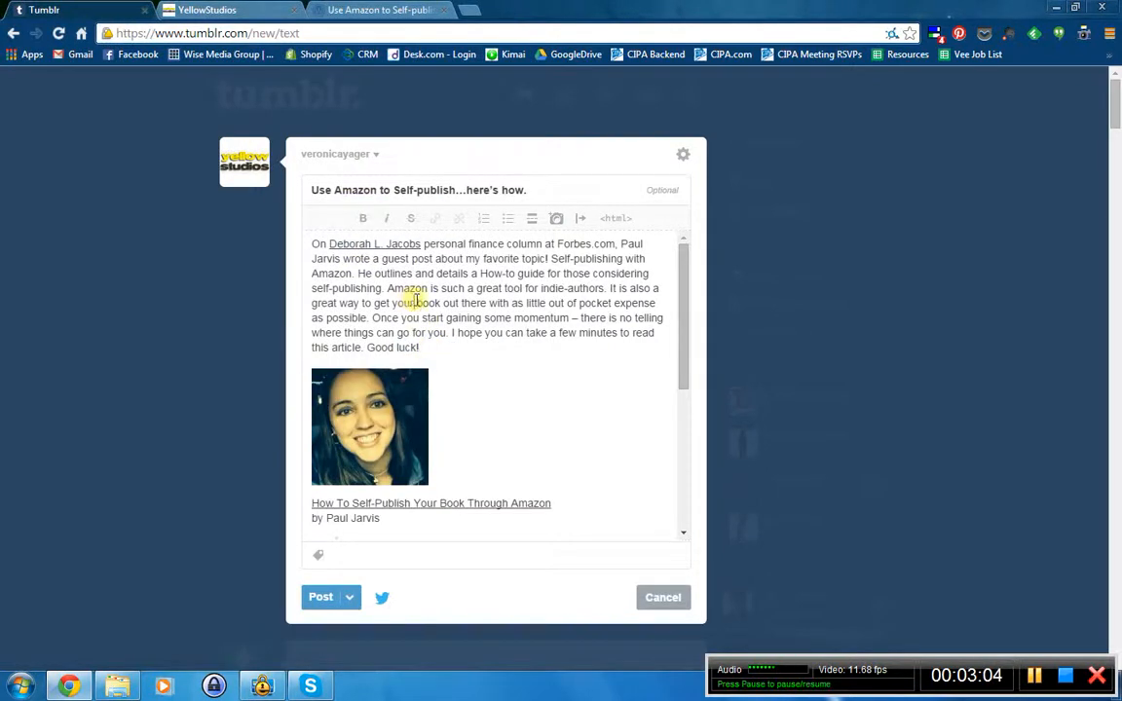
pyautogui.moveTo(420, 346); pyautogui.dragTo(367, 348)
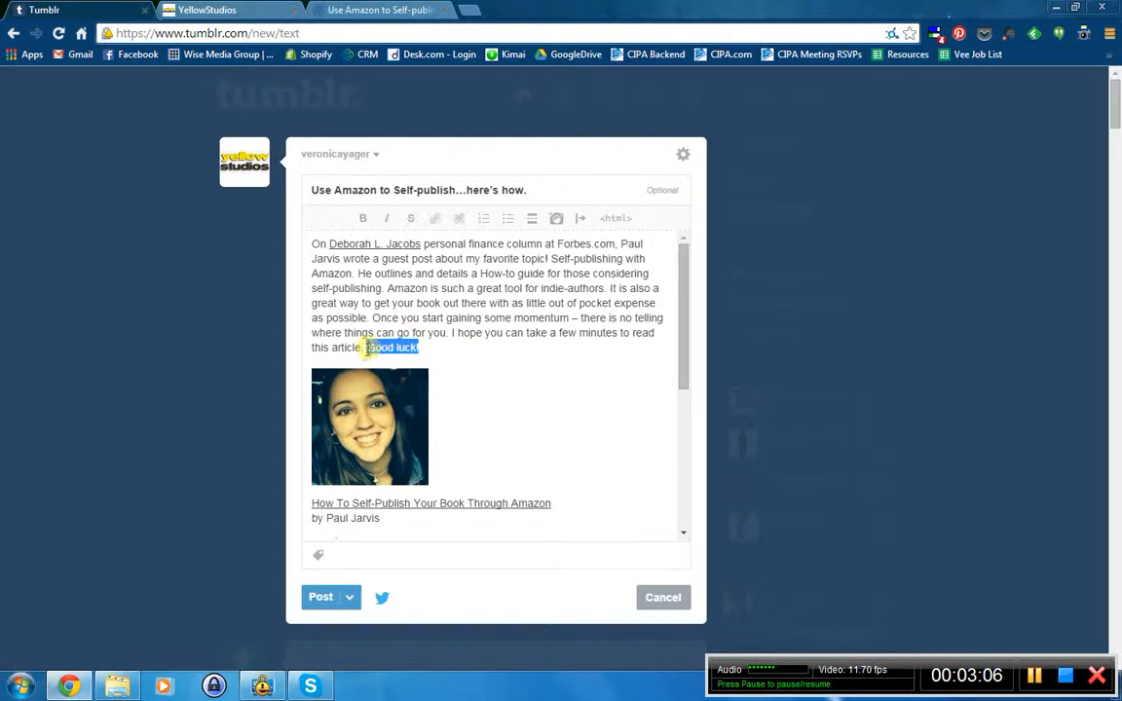
pyautogui.click(363, 218)
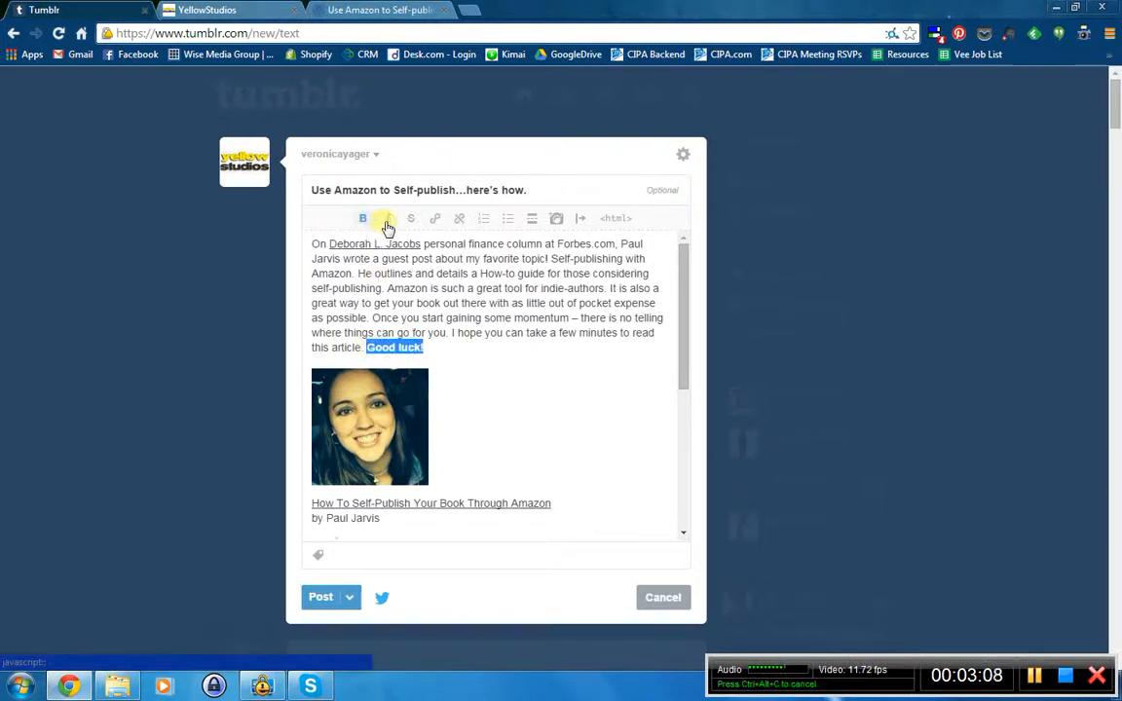
pyautogui.click(386, 220)
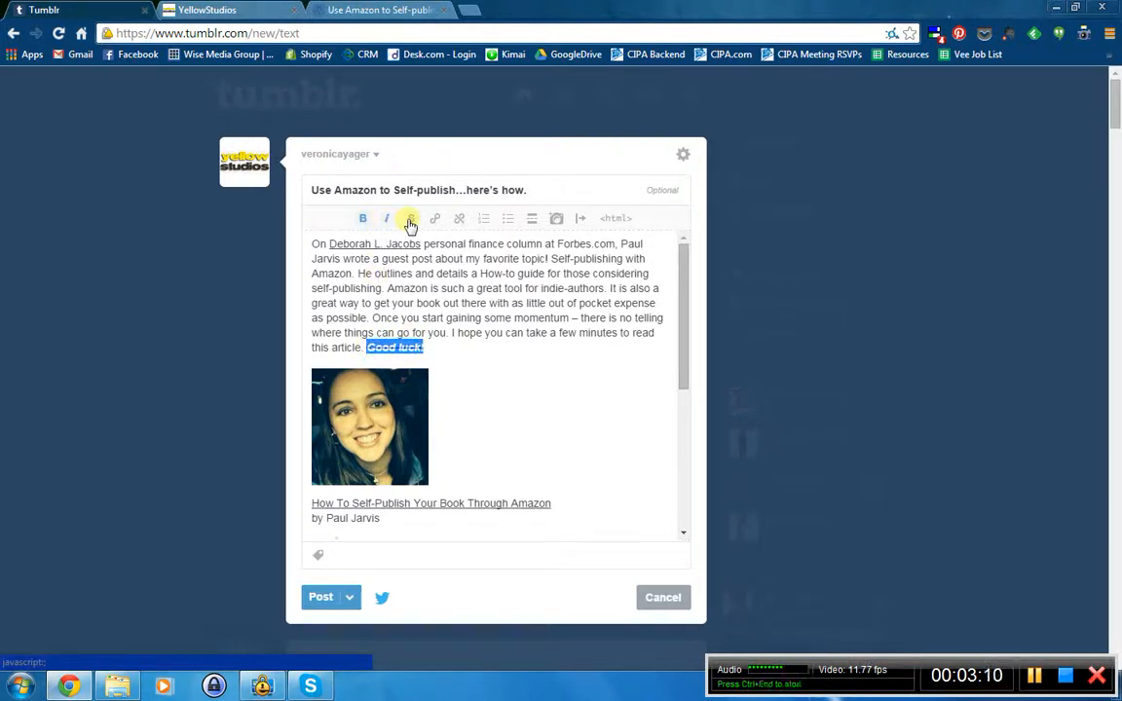
pyautogui.click(362, 220)
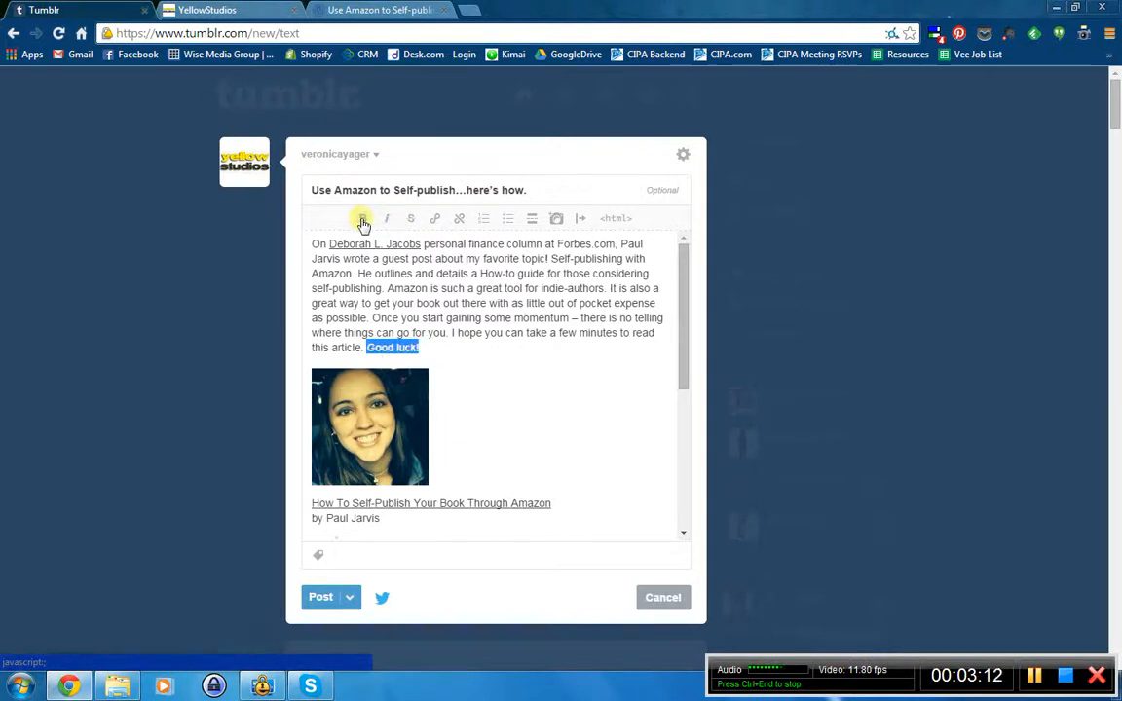
pyautogui.click(499, 308)
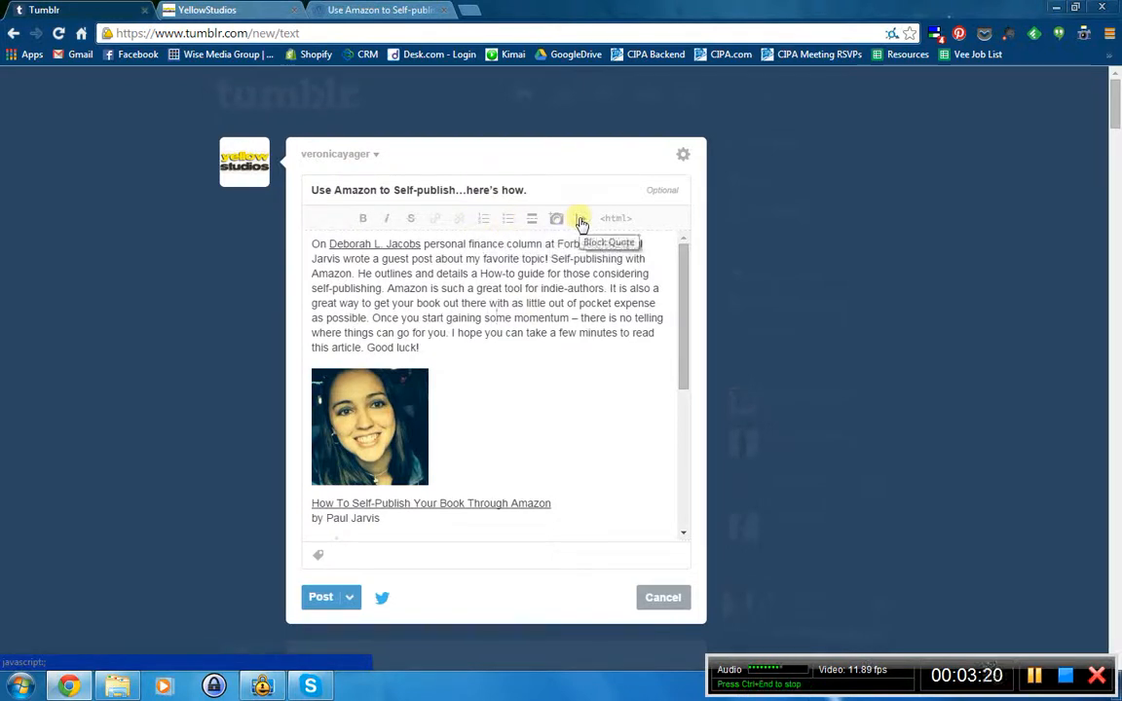
pyautogui.click(439, 347)
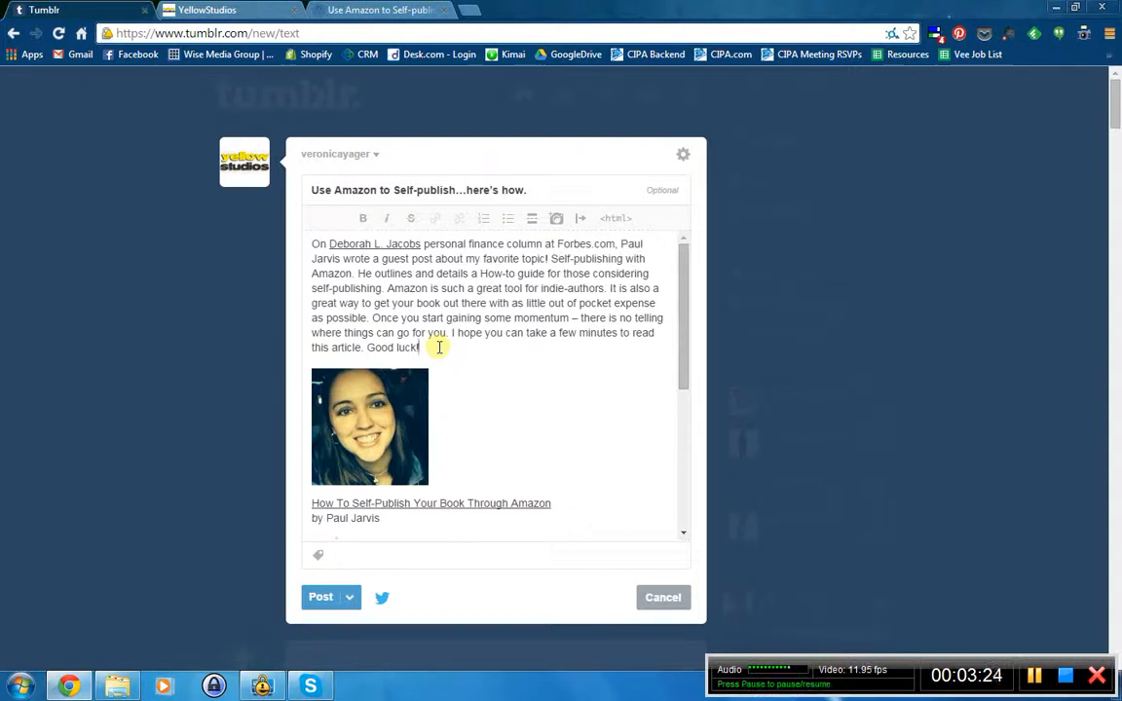
# - Inspect the post's HTML source, then return to the formatted view
pyautogui.click(617, 220)
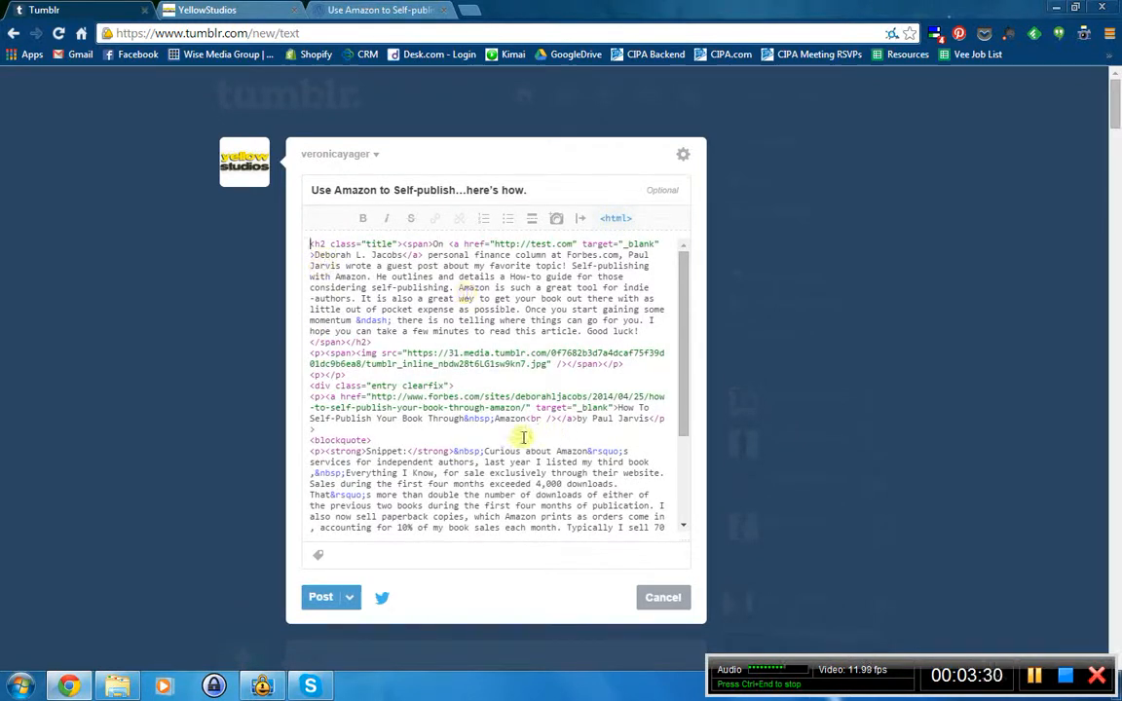
pyautogui.scroll(-2, 493, 380)
pyautogui.scroll(-1, 461, 426)
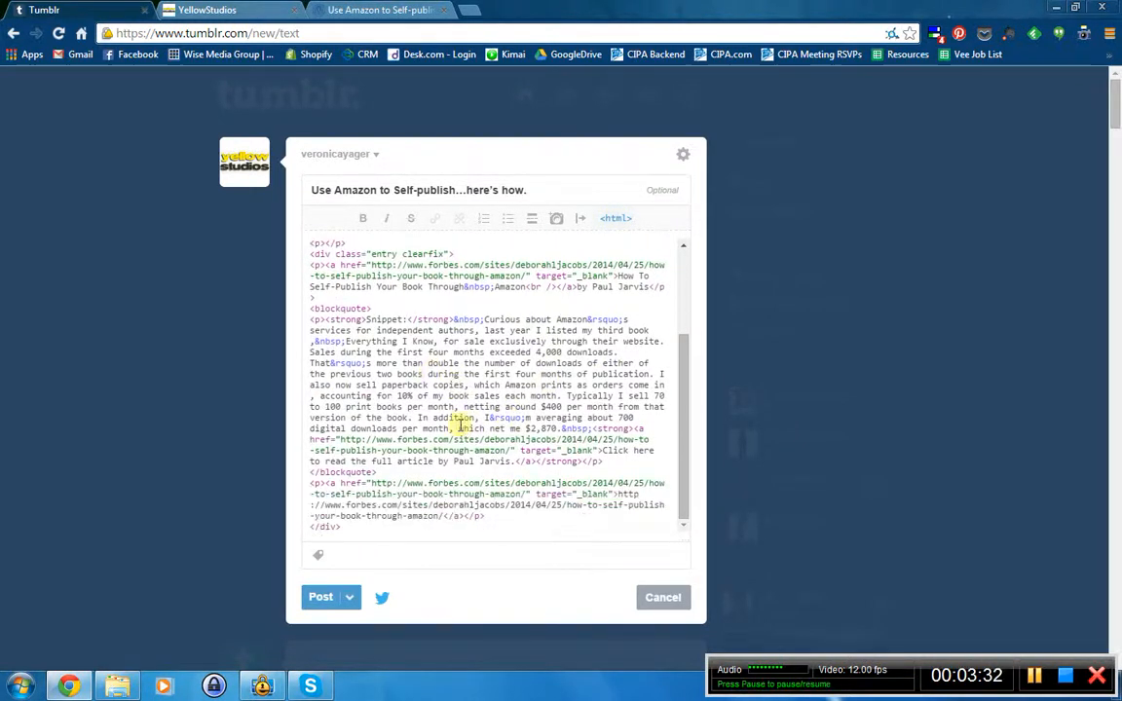
pyautogui.scroll(3, 531, 414)
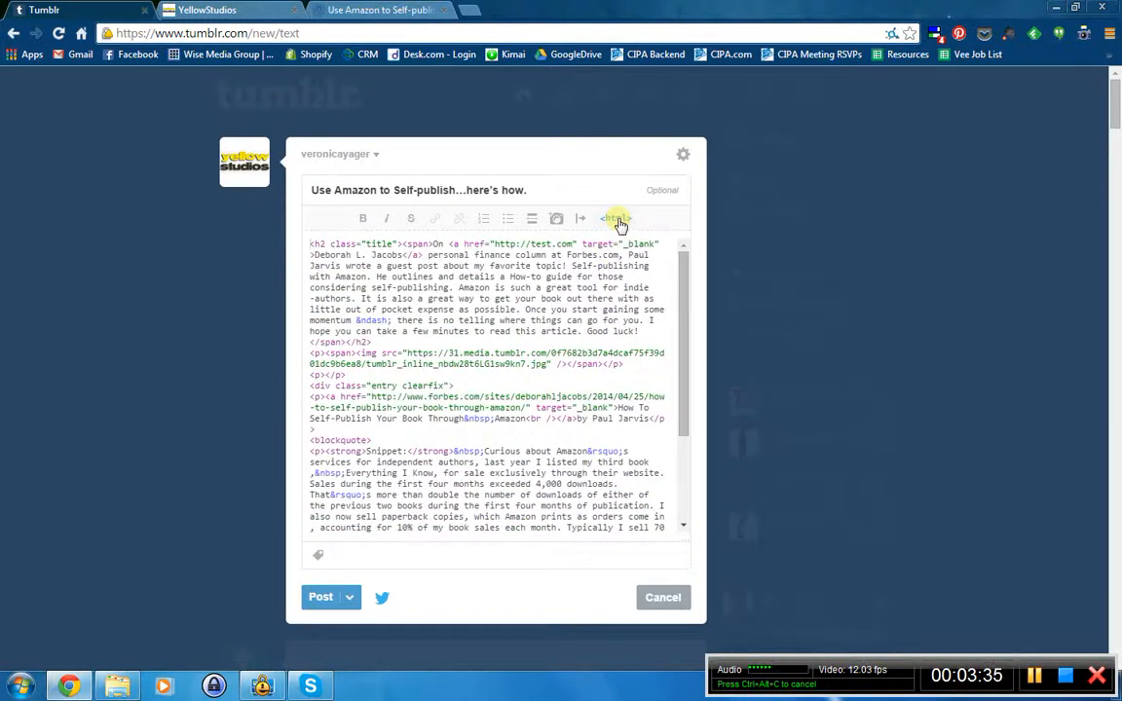
pyautogui.click(619, 222)
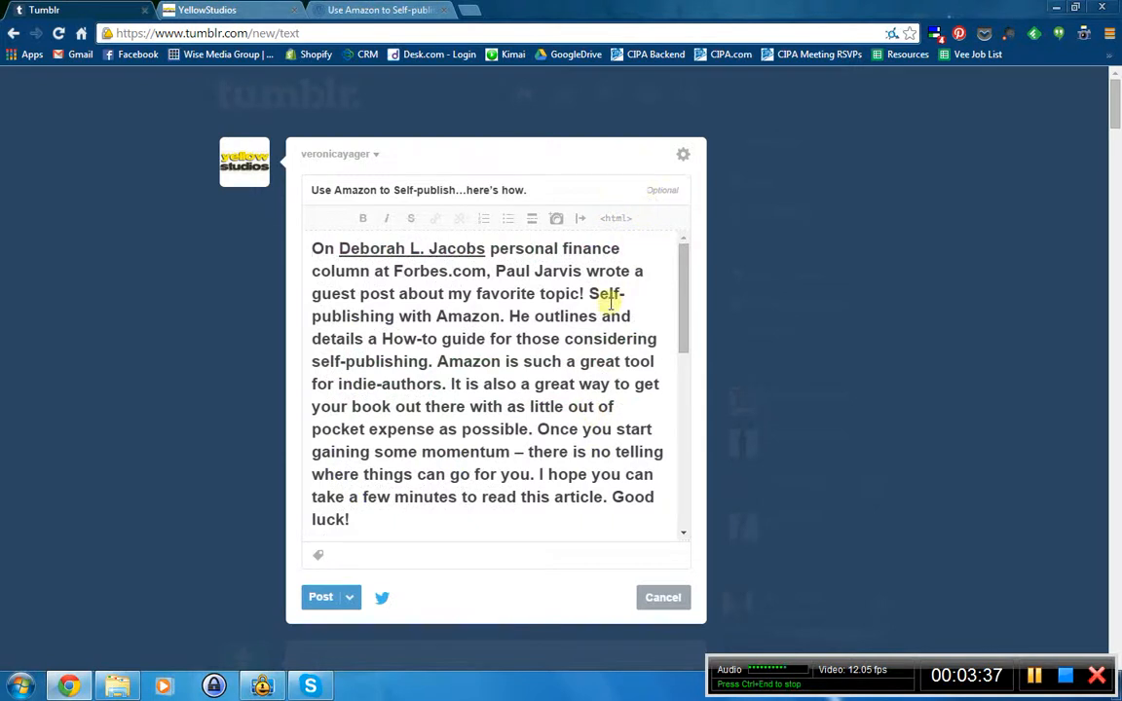
pyautogui.scroll(-5, 607, 360)
pyautogui.scroll(5, 608, 363)
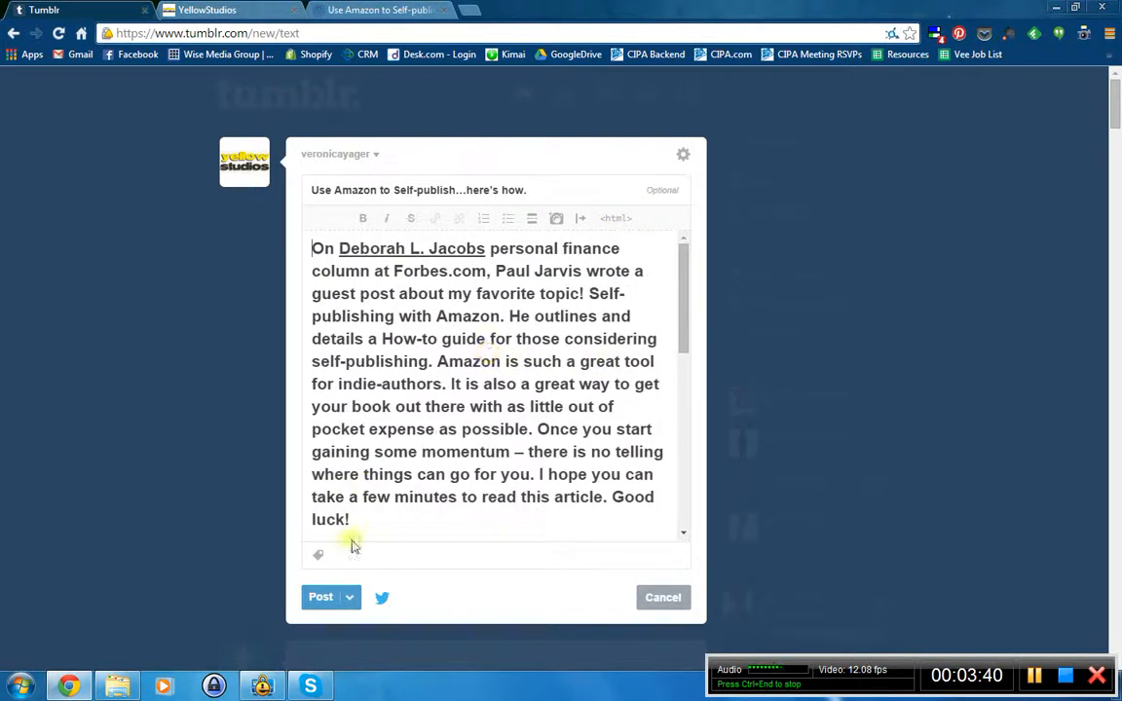
# - Turn the intro paragraph, through 'Good luck!', into an h2 heading above the photo
pyautogui.moveTo(351, 536); pyautogui.dragTo(425, 283)
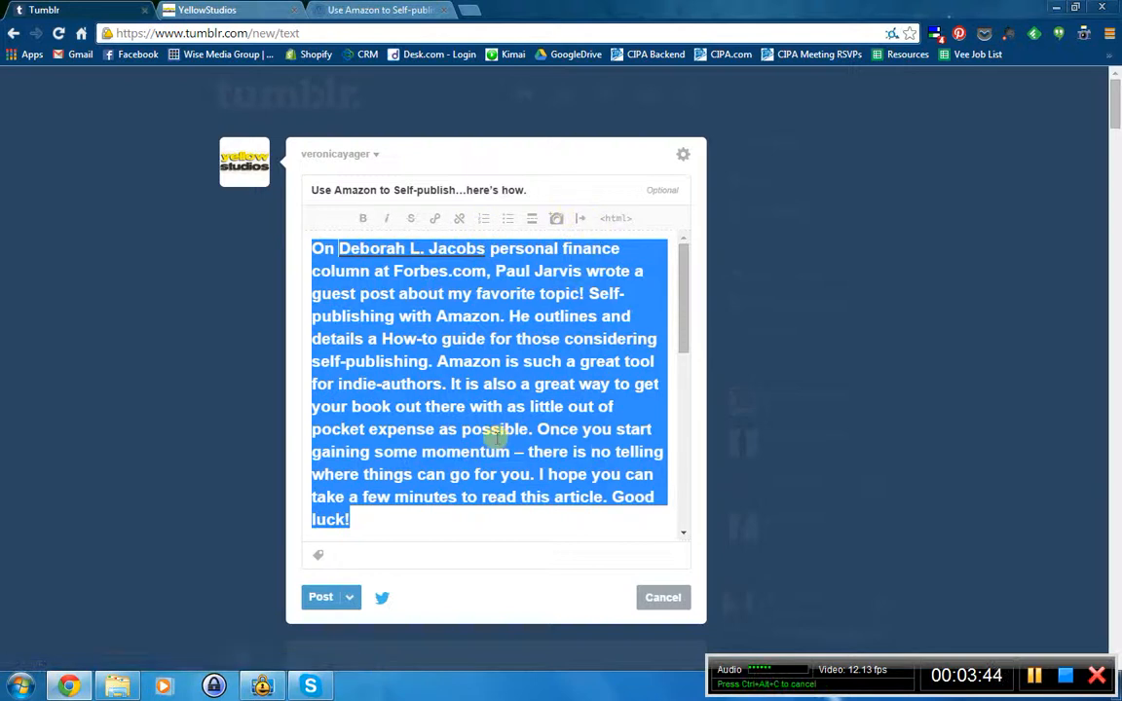
pyautogui.click(620, 219)
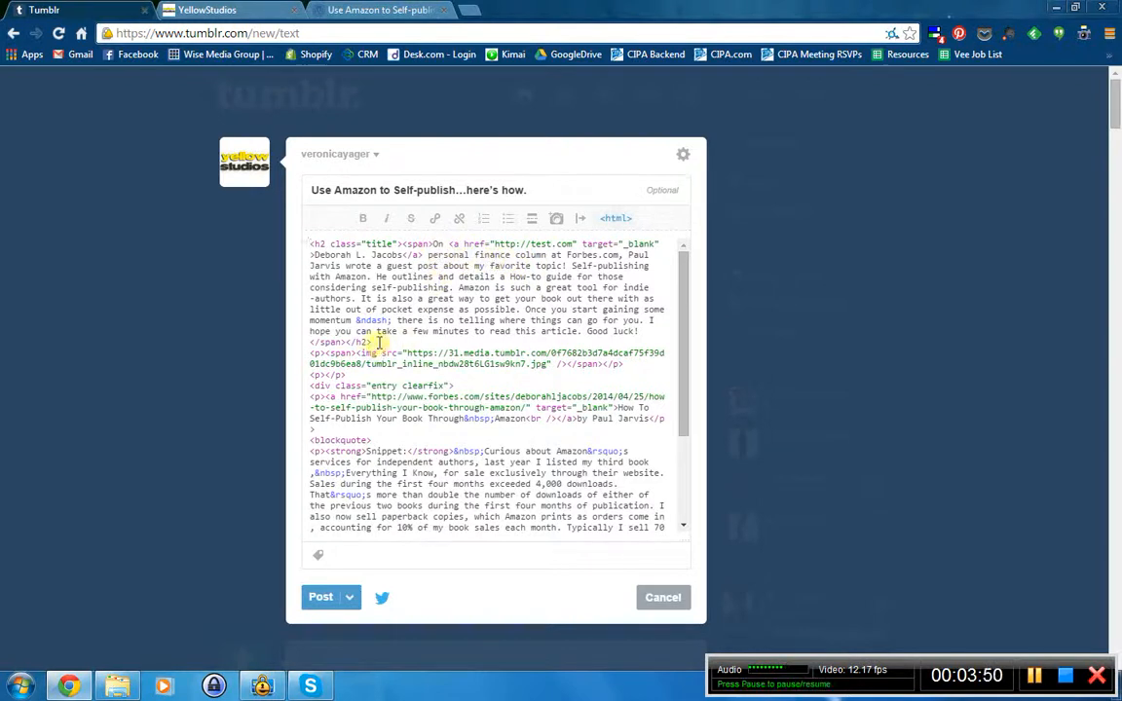
pyautogui.click(605, 220)
pyautogui.scroll(-4, 438, 487)
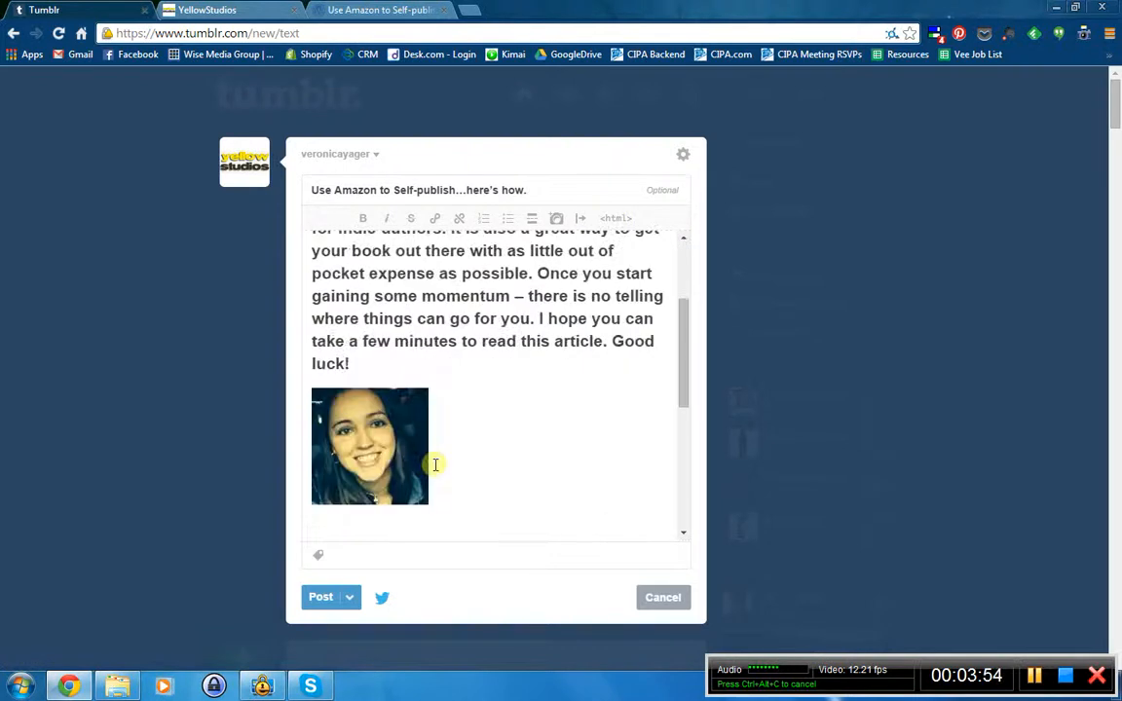
pyautogui.scroll(4, 423, 403)
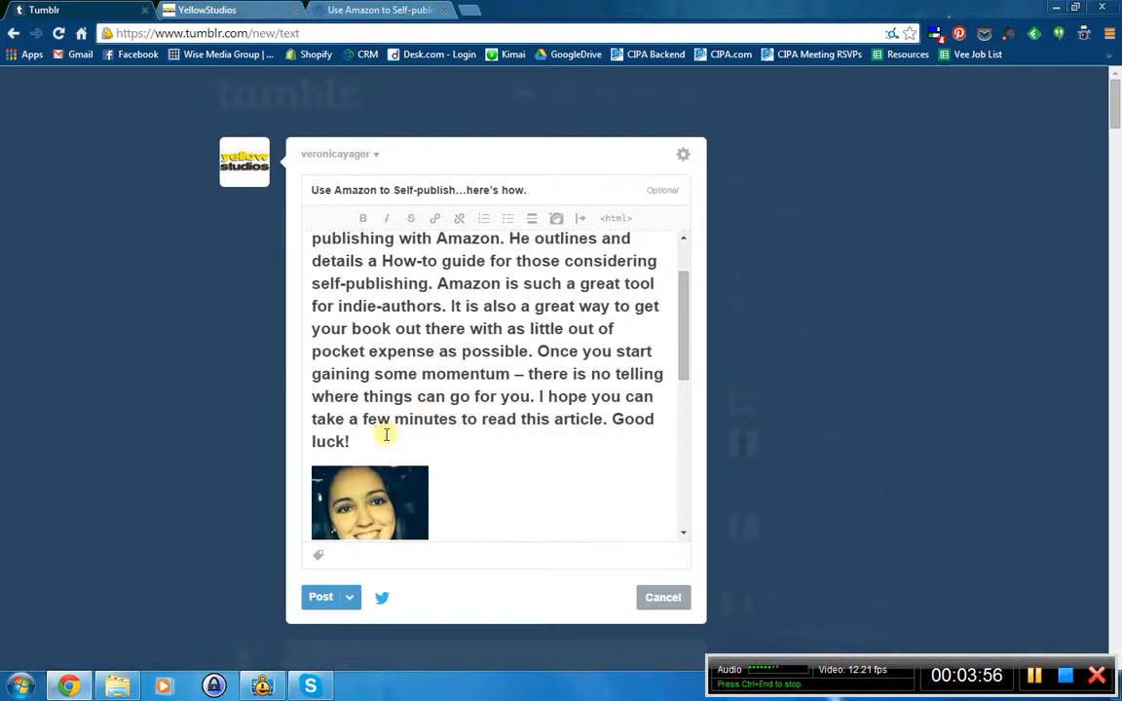
pyautogui.scroll(2, 386, 436)
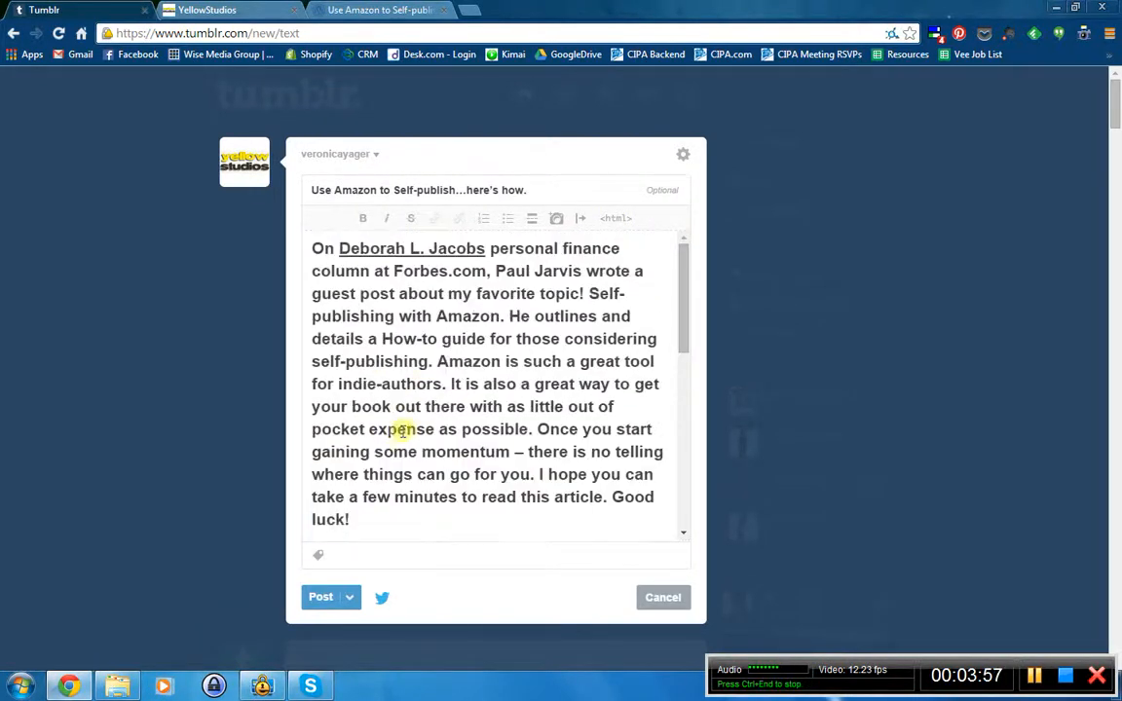
# - Delete the opening <h2 class="title"> tag so the intro becomes normal body text
pyautogui.click(616, 221)
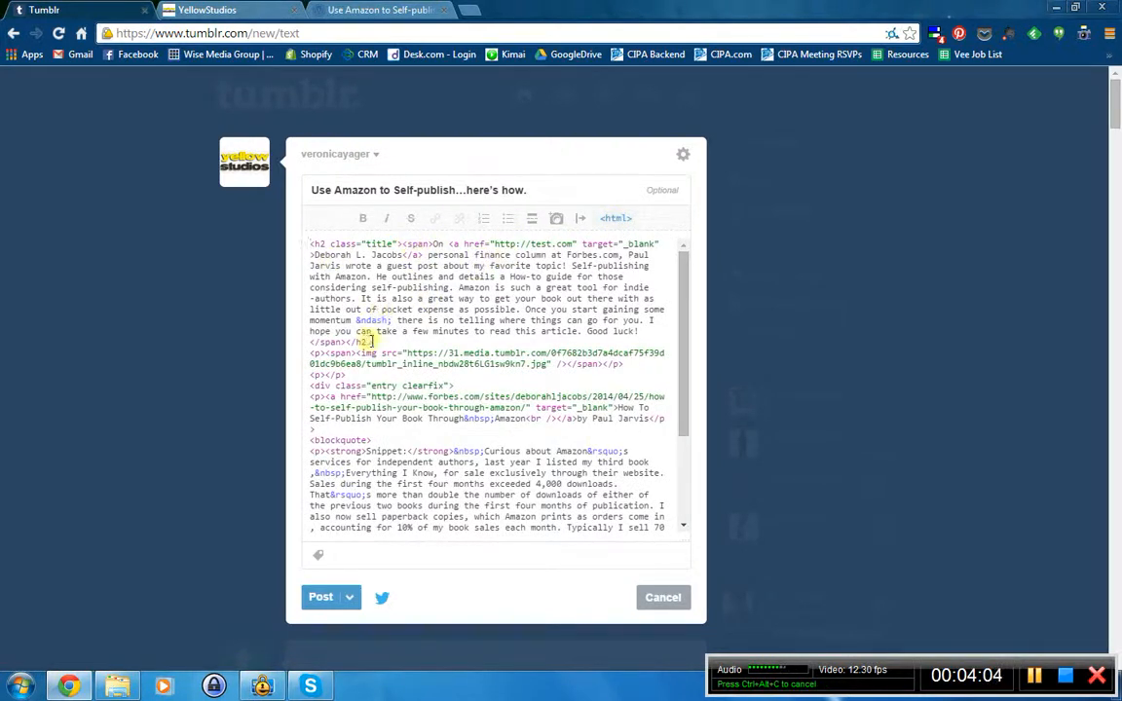
pyautogui.moveTo(353, 339); pyautogui.dragTo(306, 342)
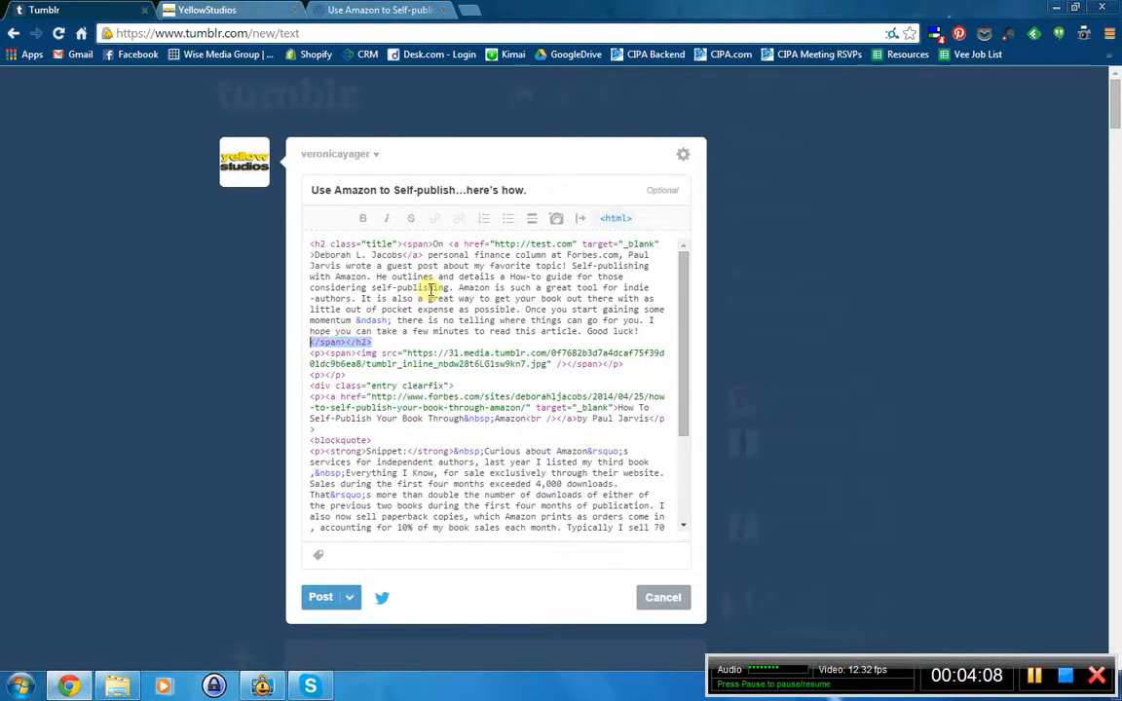
pyautogui.click(380, 342)
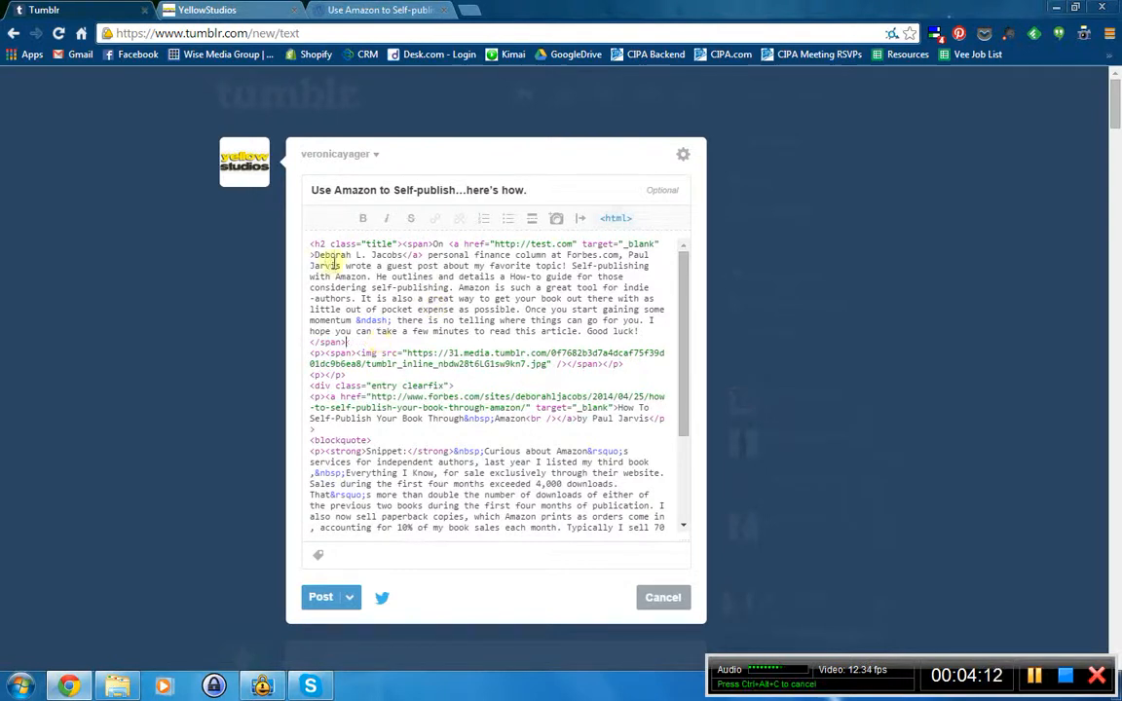
pyautogui.moveTo(312, 244); pyautogui.dragTo(393, 244)
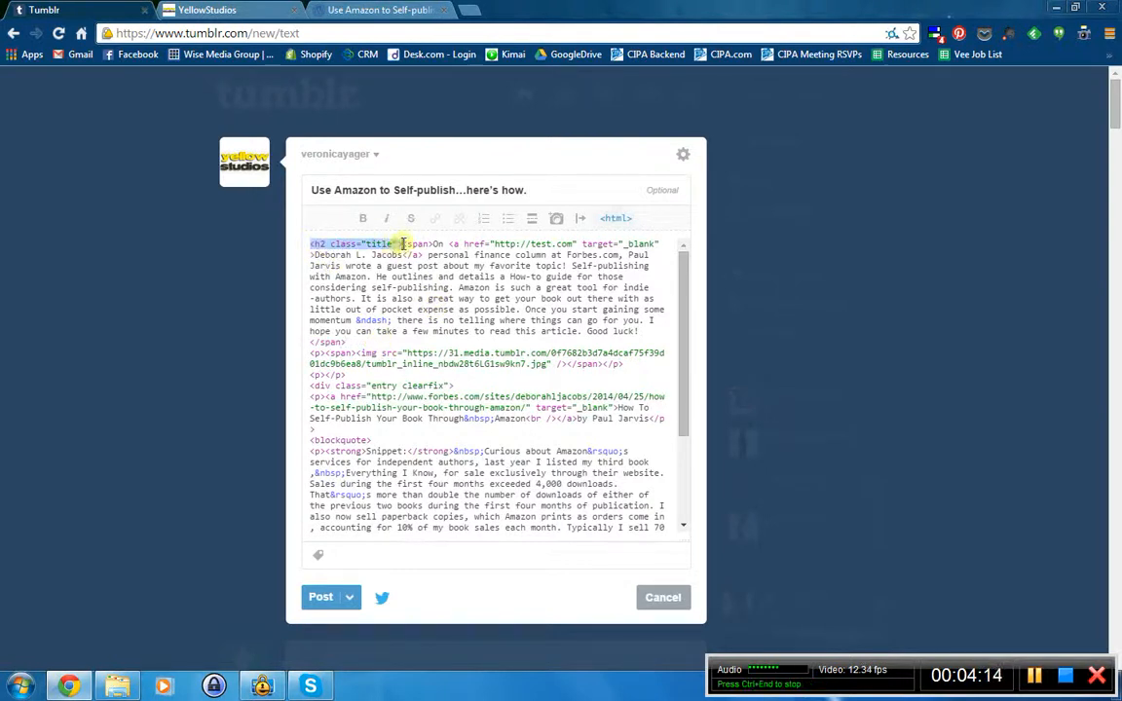
pyautogui.press('BackSpace')
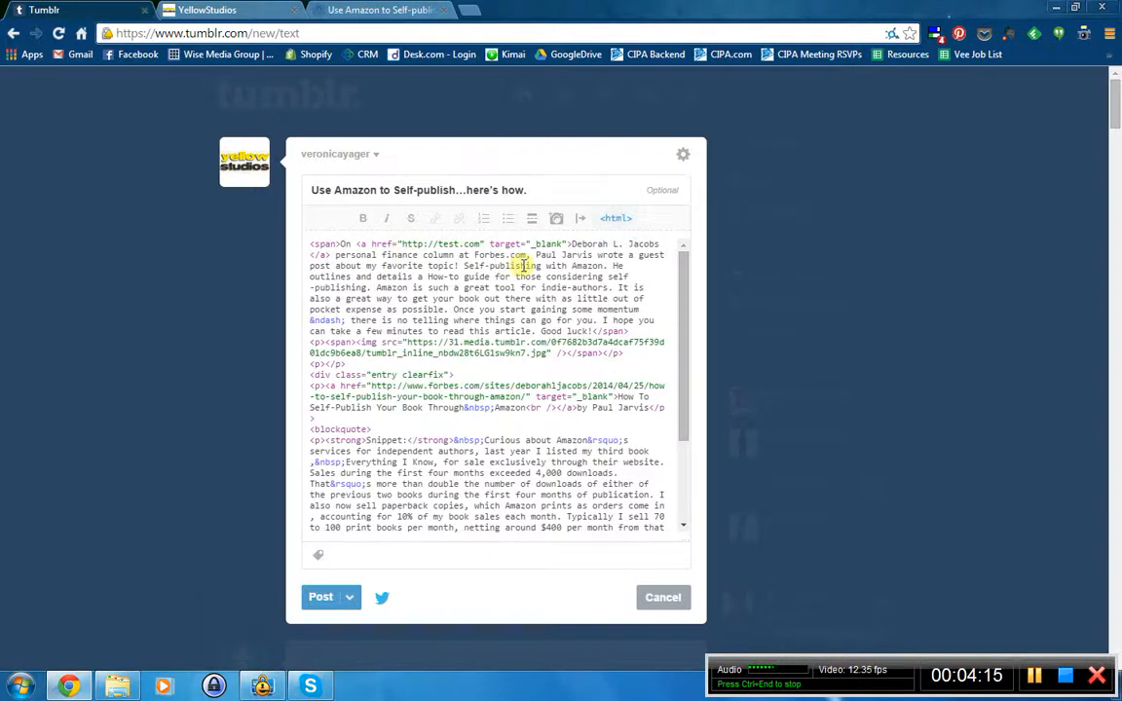
pyautogui.click(616, 220)
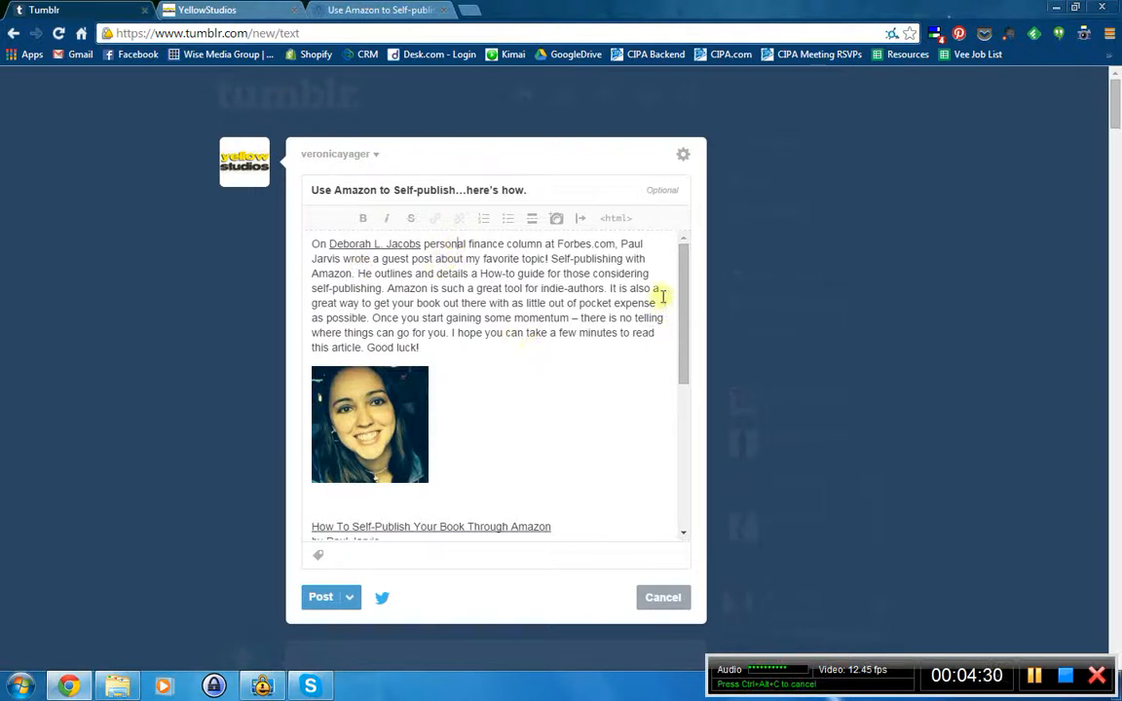
# - Review the prefilled Twitter share text, then leave Twitter sharing switched off
pyautogui.moveTo(682, 283)
pyautogui.mouseDown()
pyautogui.moveTo(682, 488)
pyautogui.moveTo(682, 273)
pyautogui.mouseUp()
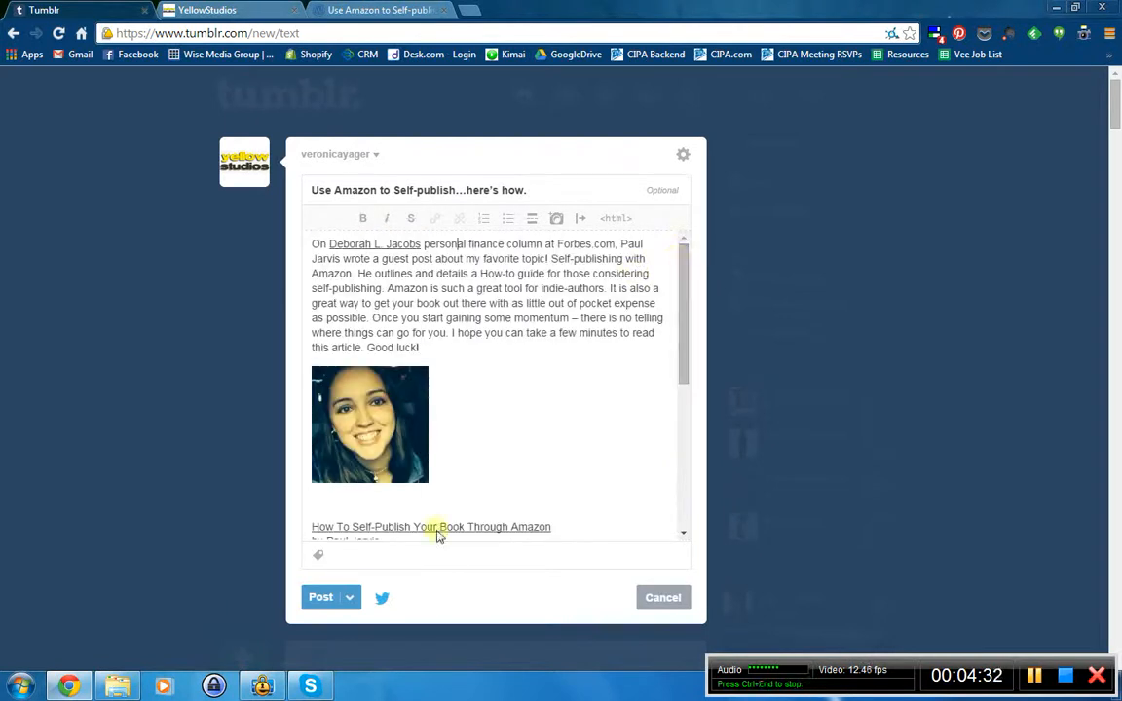
pyautogui.click(381, 597)
pyautogui.click(388, 601)
pyautogui.click(386, 600)
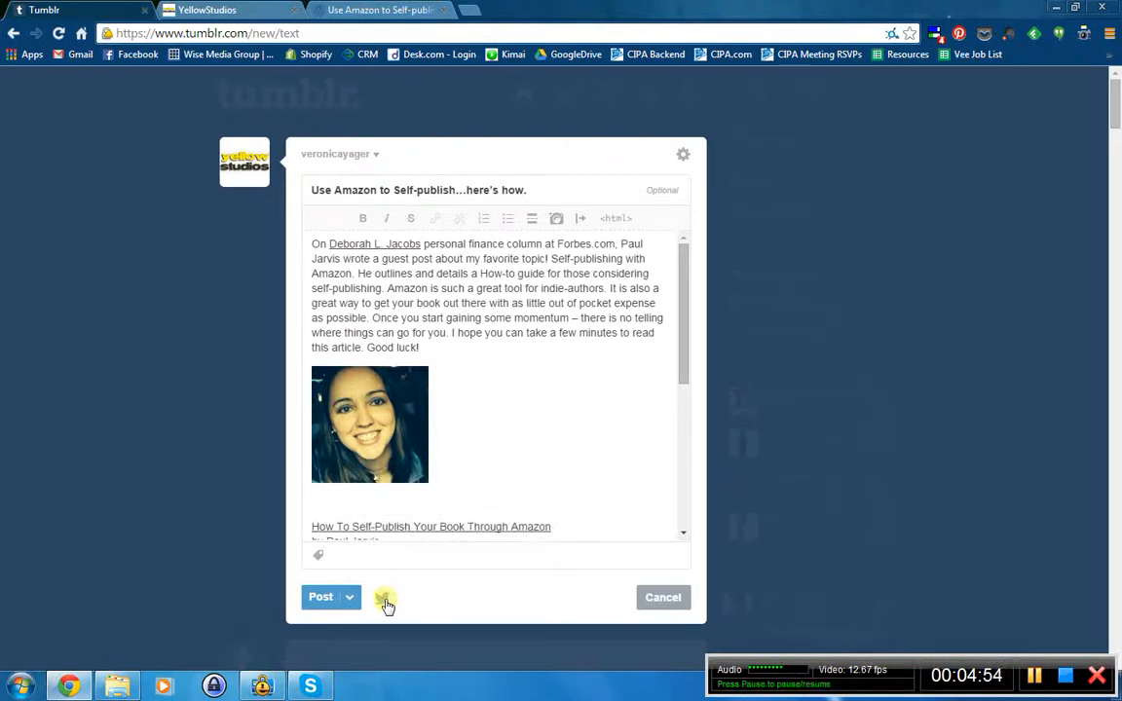
pyautogui.click(386, 602)
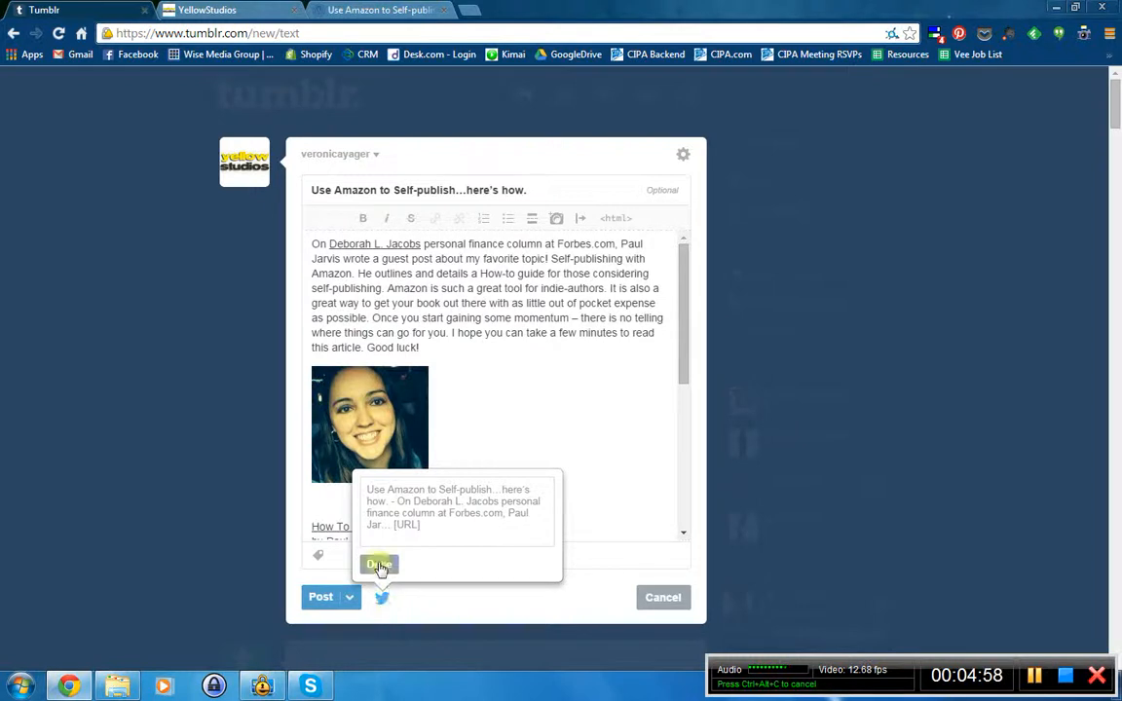
pyautogui.click(385, 600)
pyautogui.click(384, 602)
pyautogui.click(385, 604)
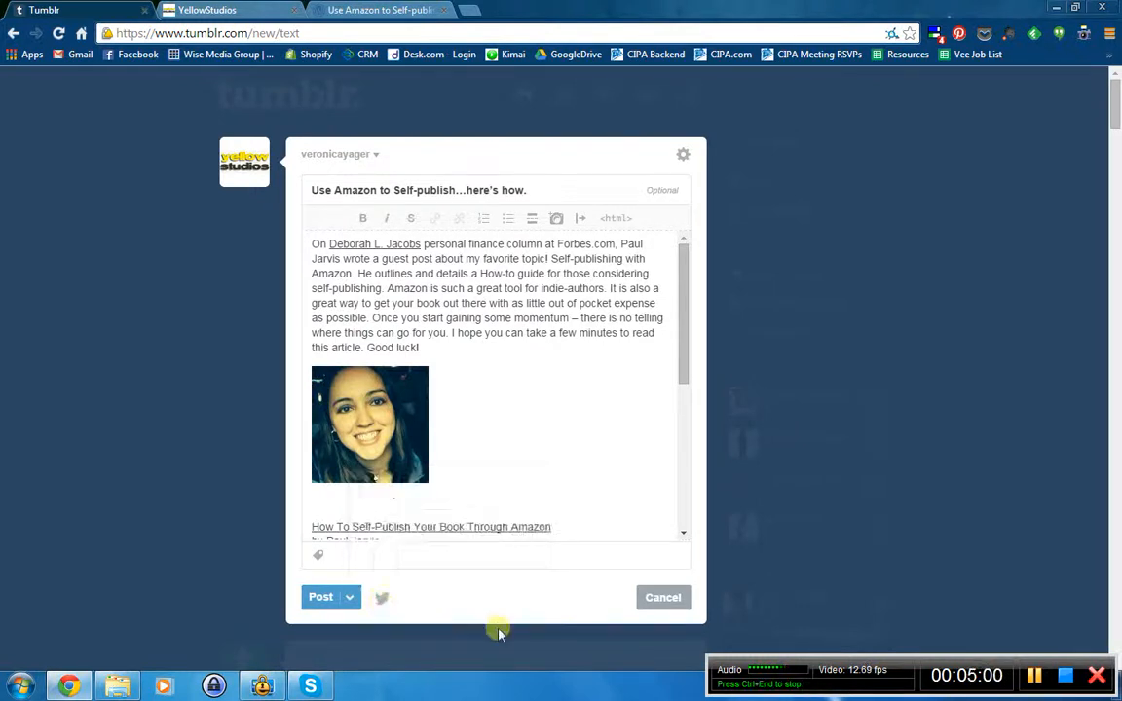
pyautogui.click(344, 598)
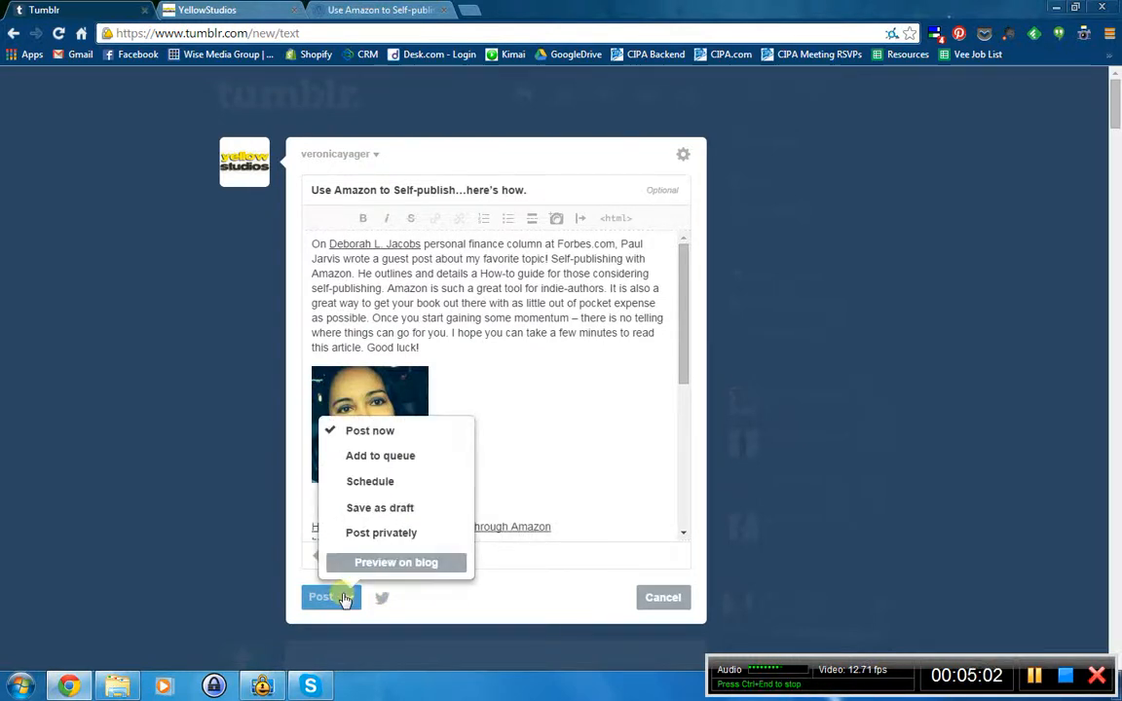
pyautogui.click(345, 598)
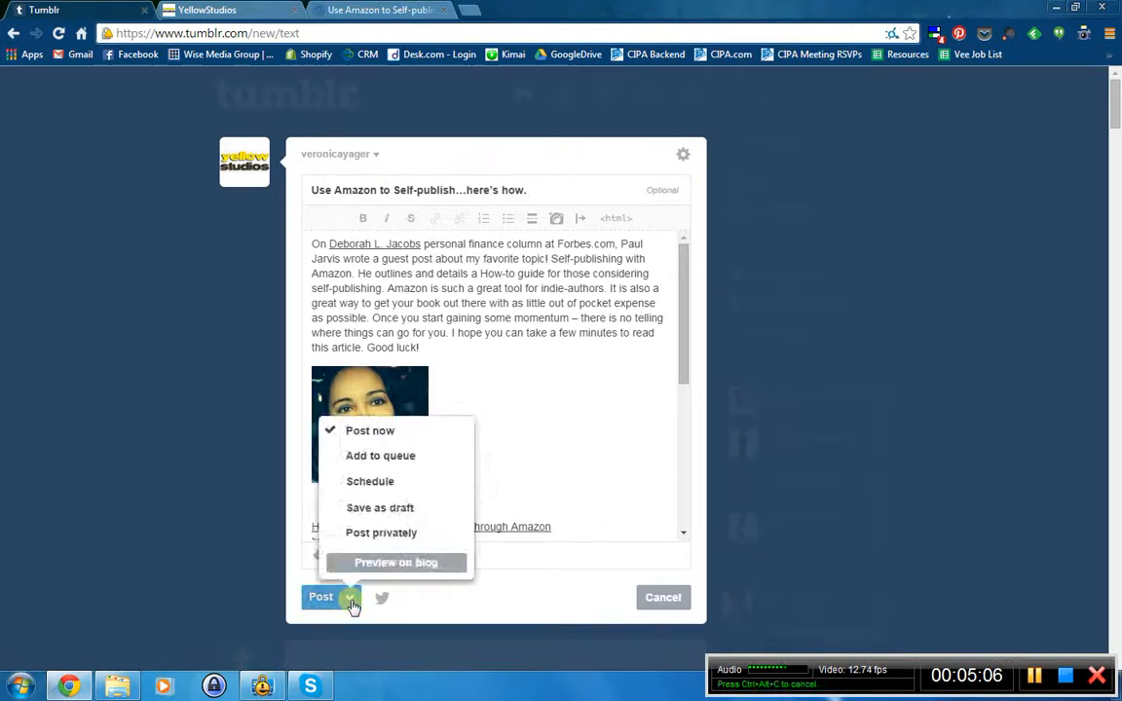
pyautogui.click(351, 600)
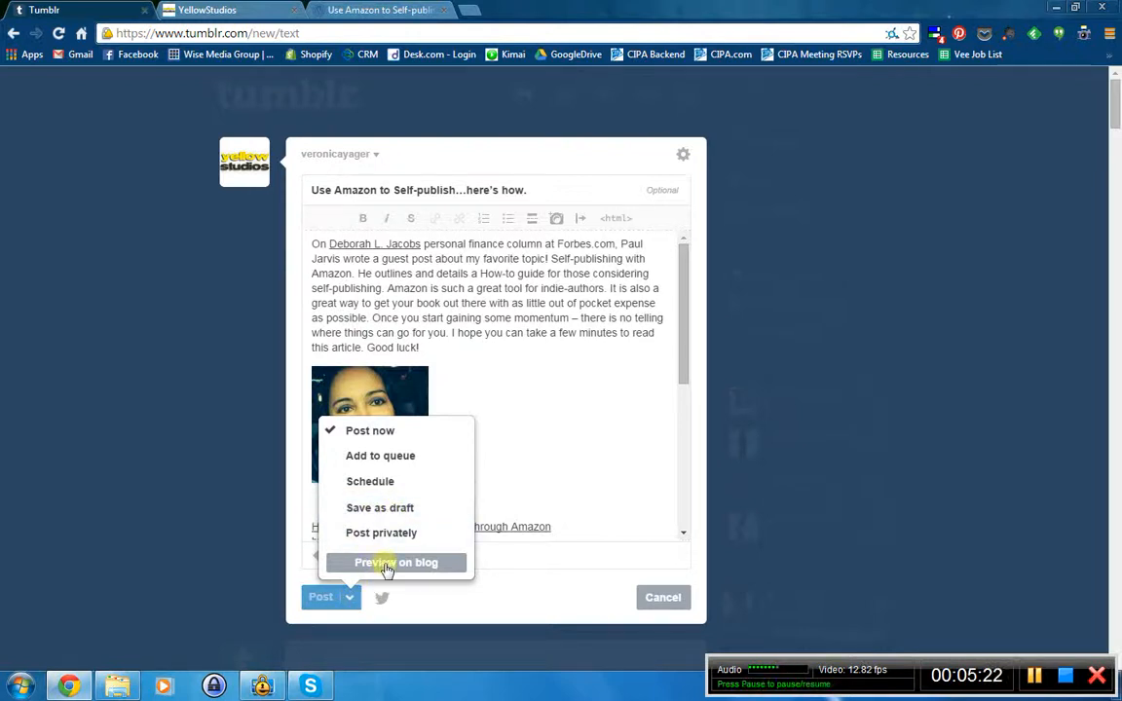
pyautogui.click(348, 596)
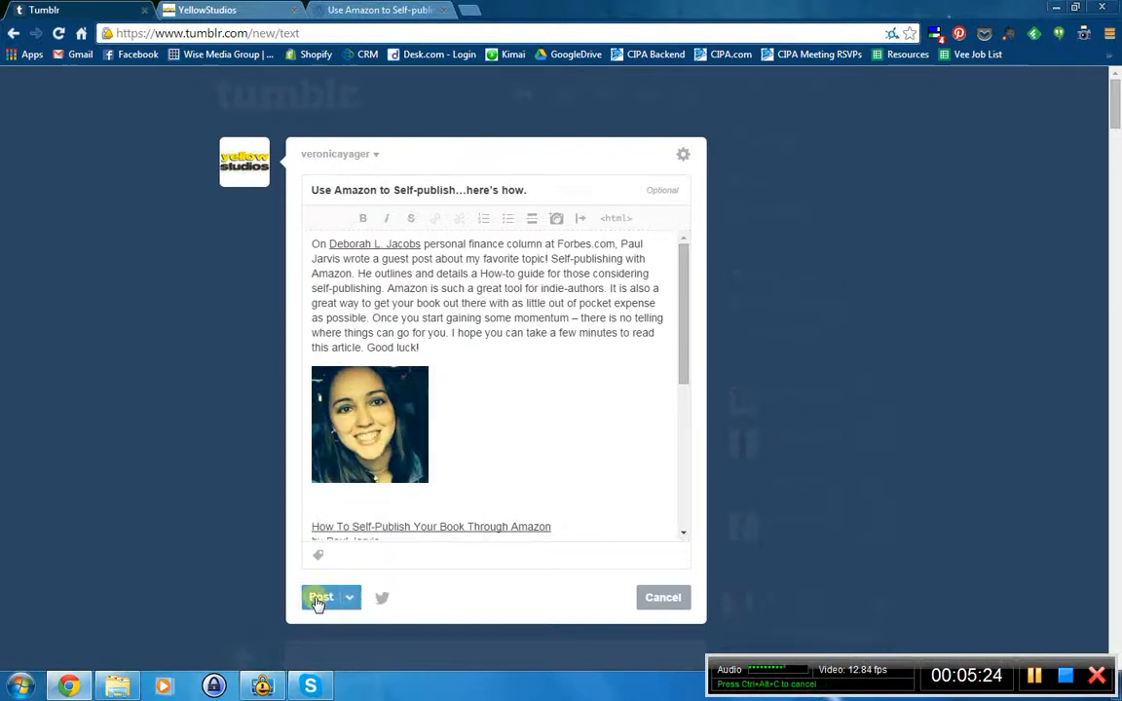
# - Publish the Amazon self-publishing post and reload the dashboard
pyautogui.click(318, 598)
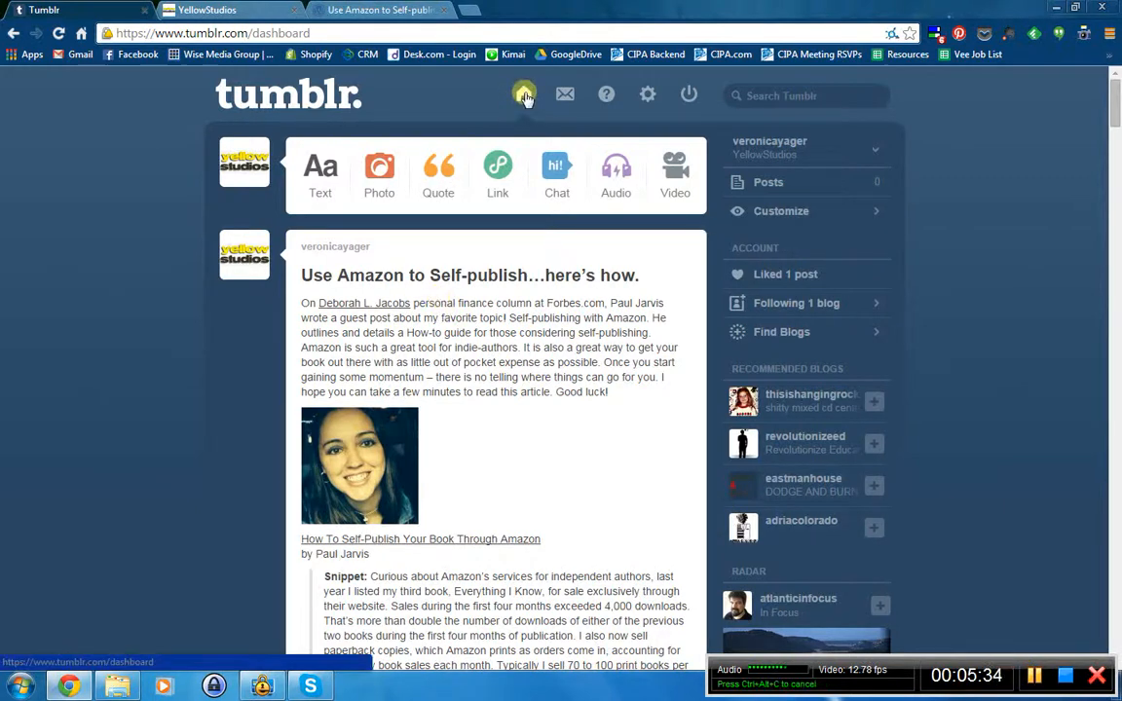
pyautogui.click(524, 96)
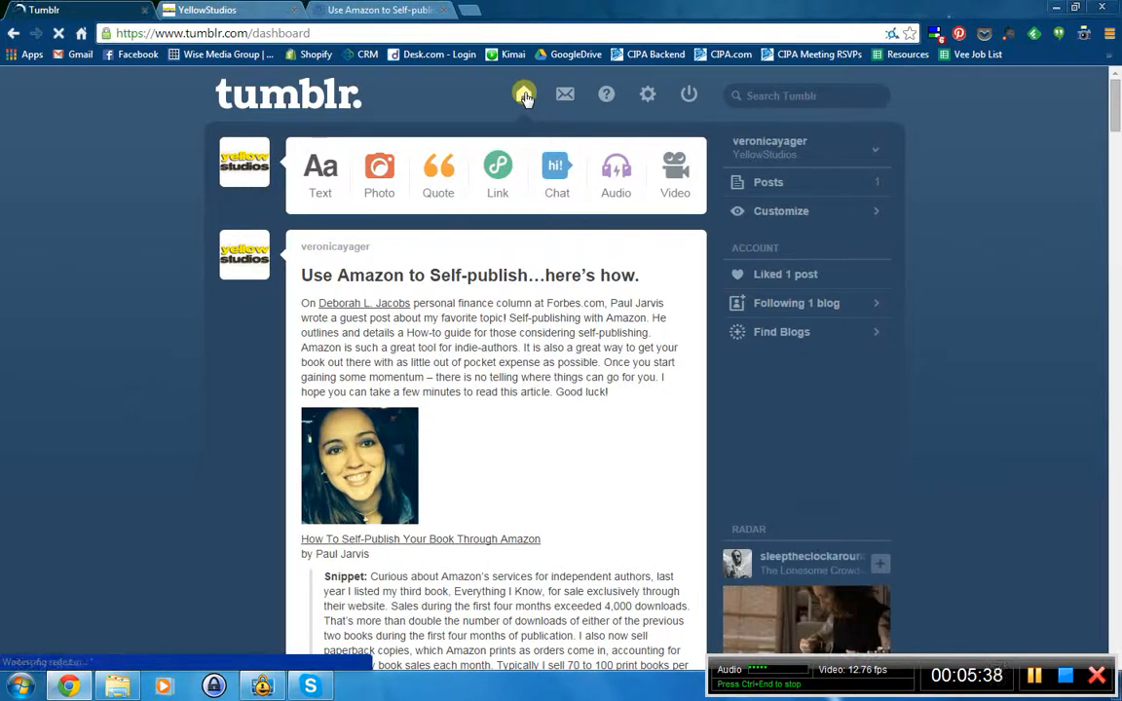
pyautogui.scroll(-6, 633, 288)
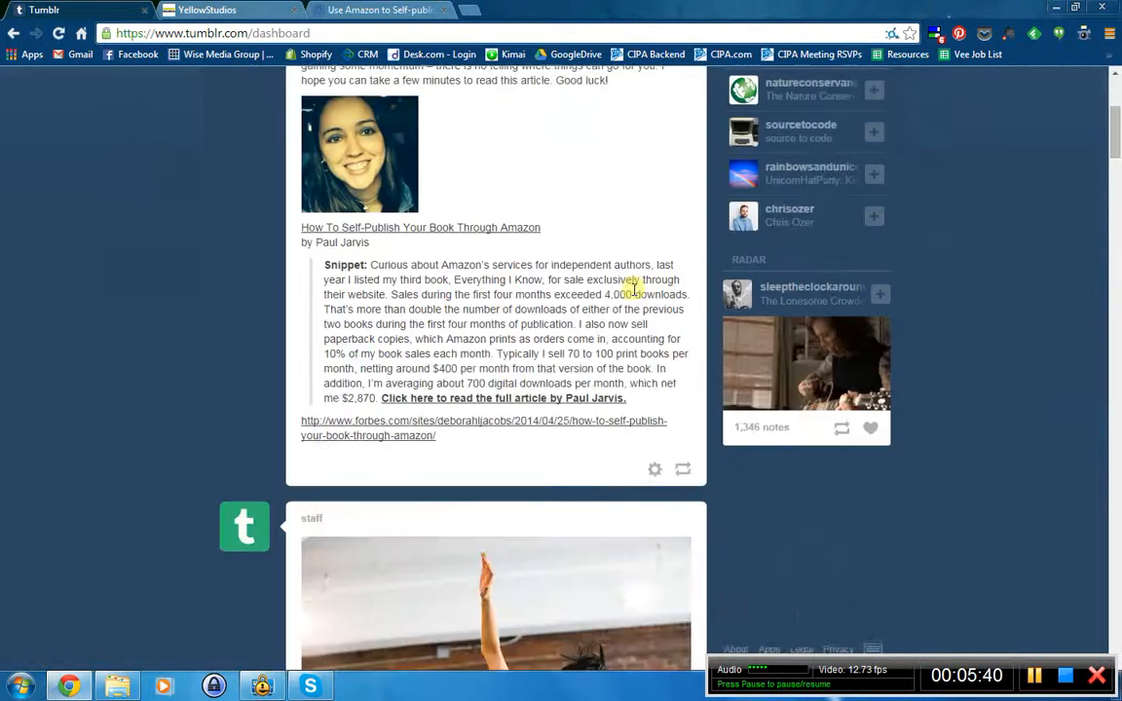
pyautogui.scroll(-14, 585, 383)
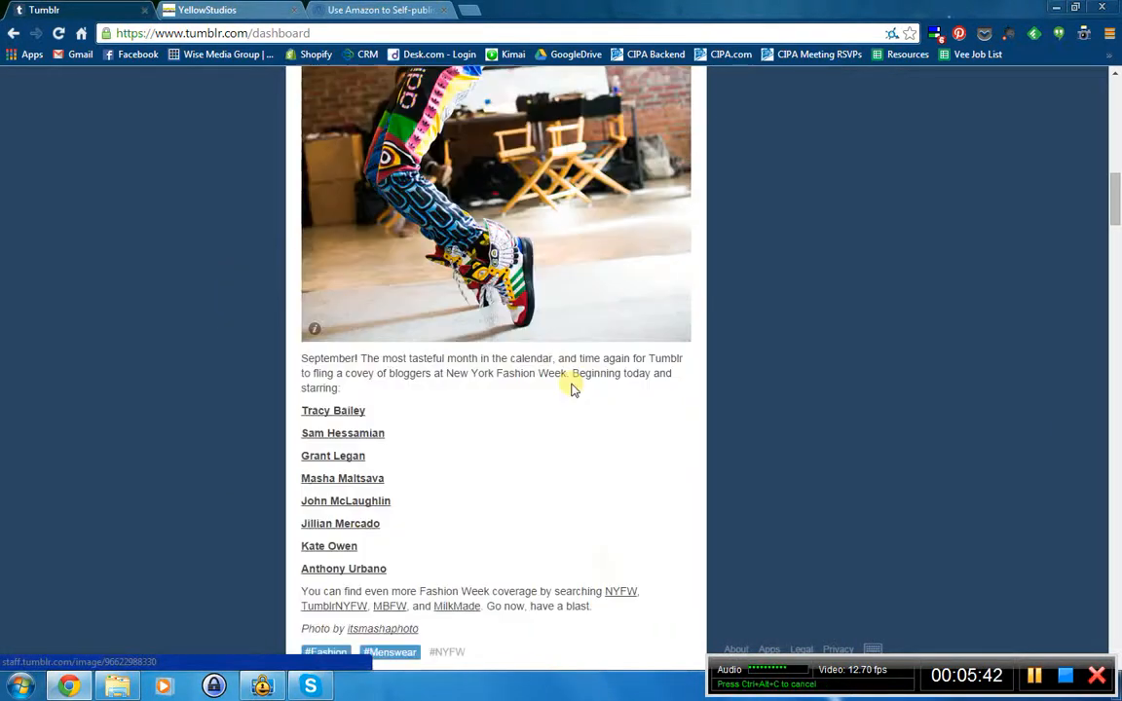
pyautogui.scroll(8, 575, 432)
pyautogui.scroll(12, 573, 434)
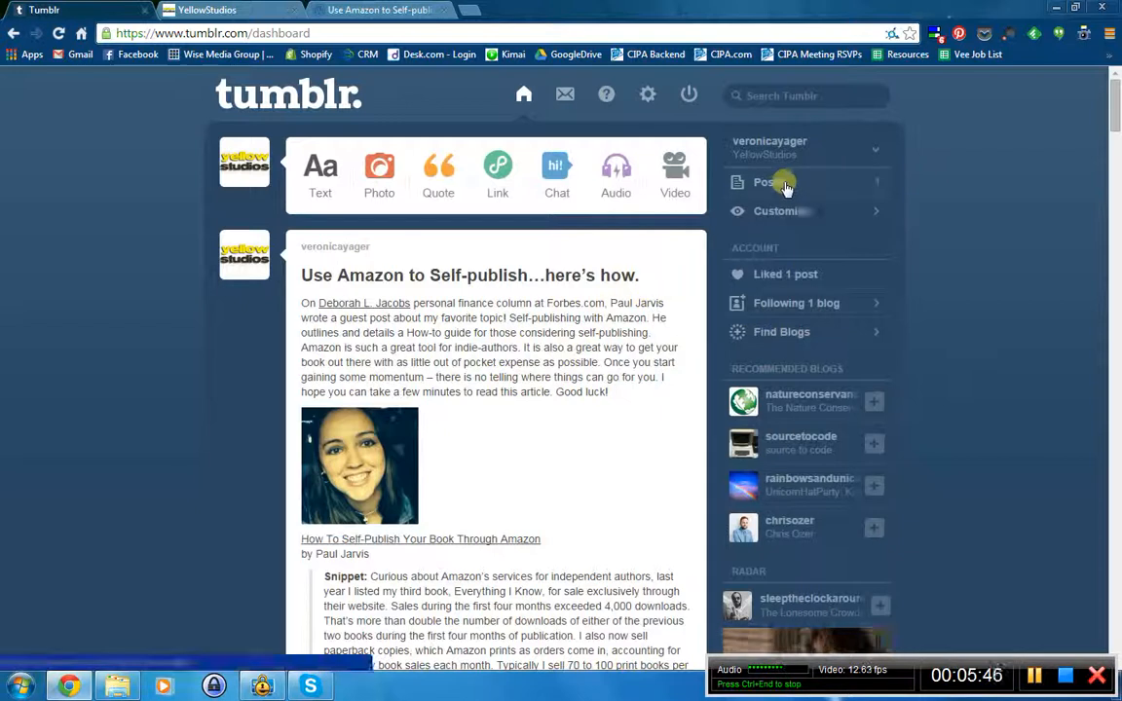
# - Open the YellowStudios blog's posts page showing the new post
pyautogui.click(786, 185)
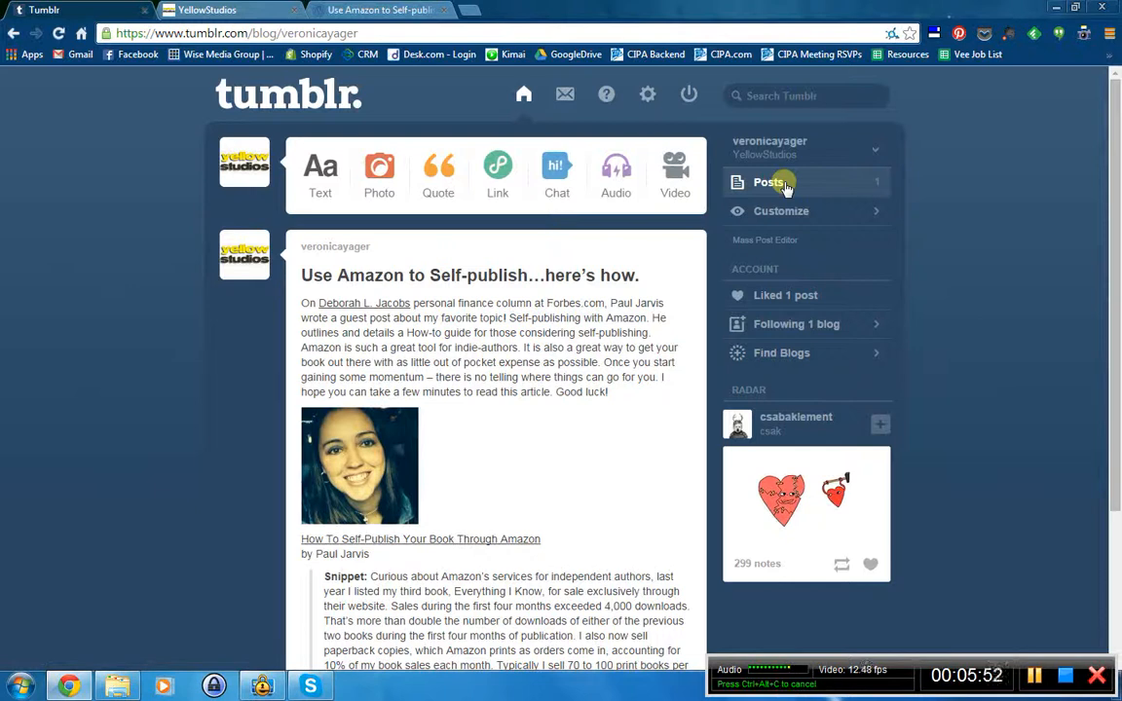
pyautogui.click(875, 150)
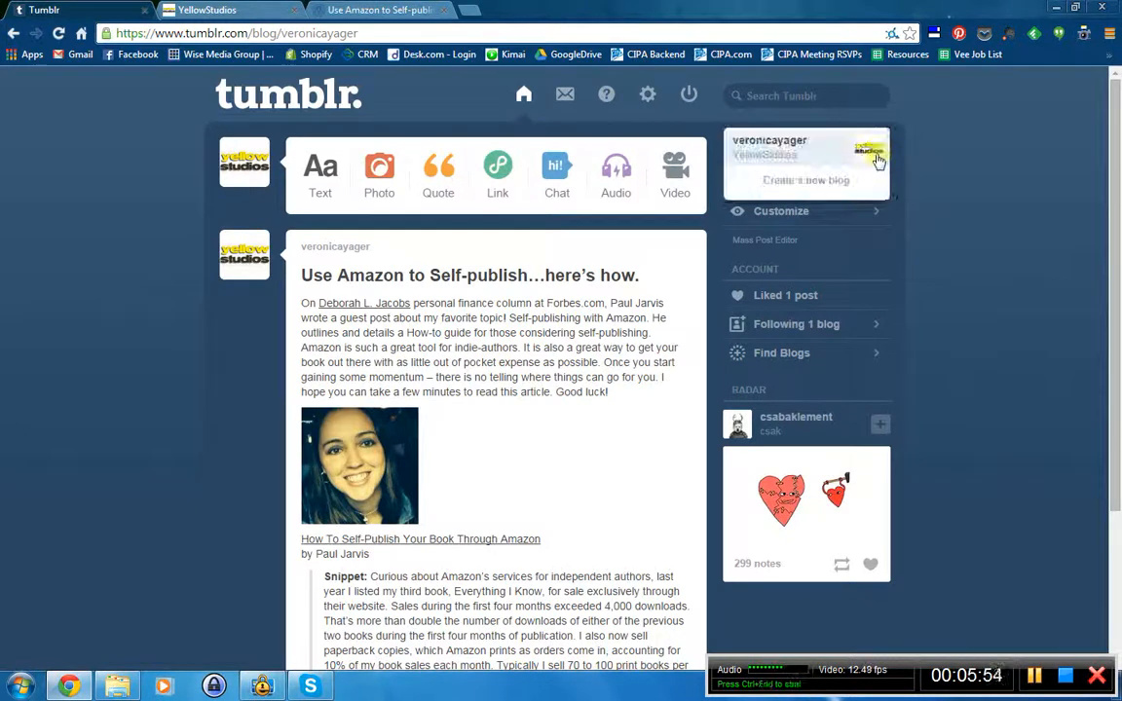
pyautogui.click(767, 161)
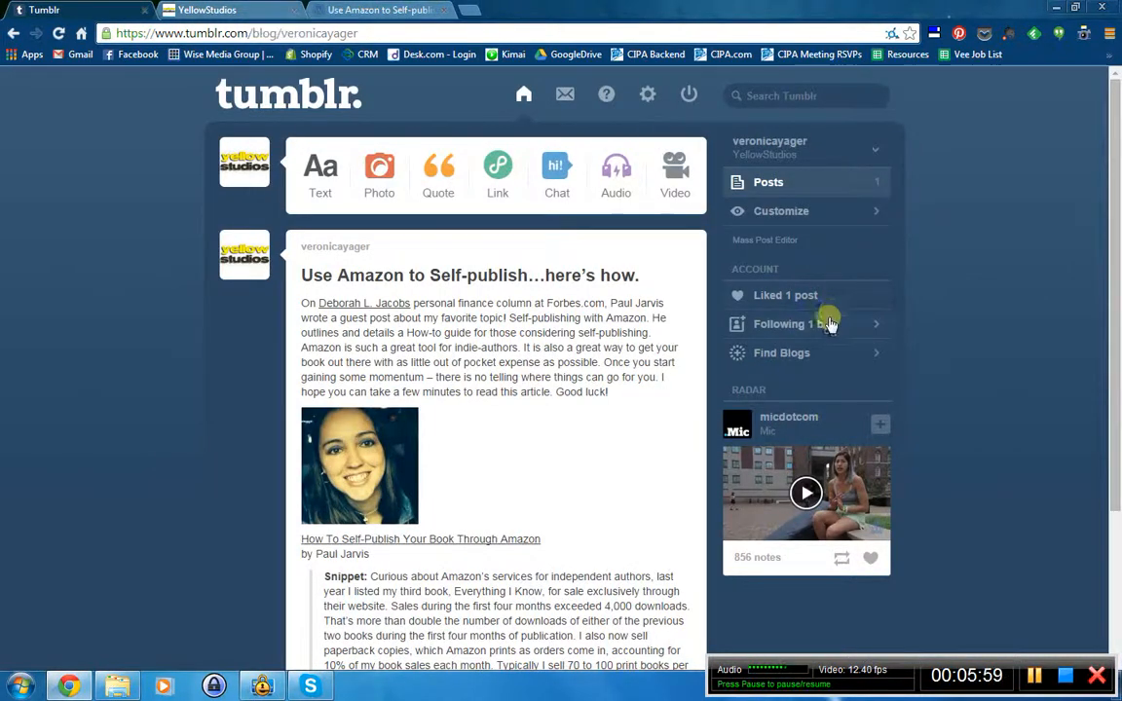
# - Reload the live YellowStudios blog and scroll through the new Amazon self-publishing post
pyautogui.click(231, 11)
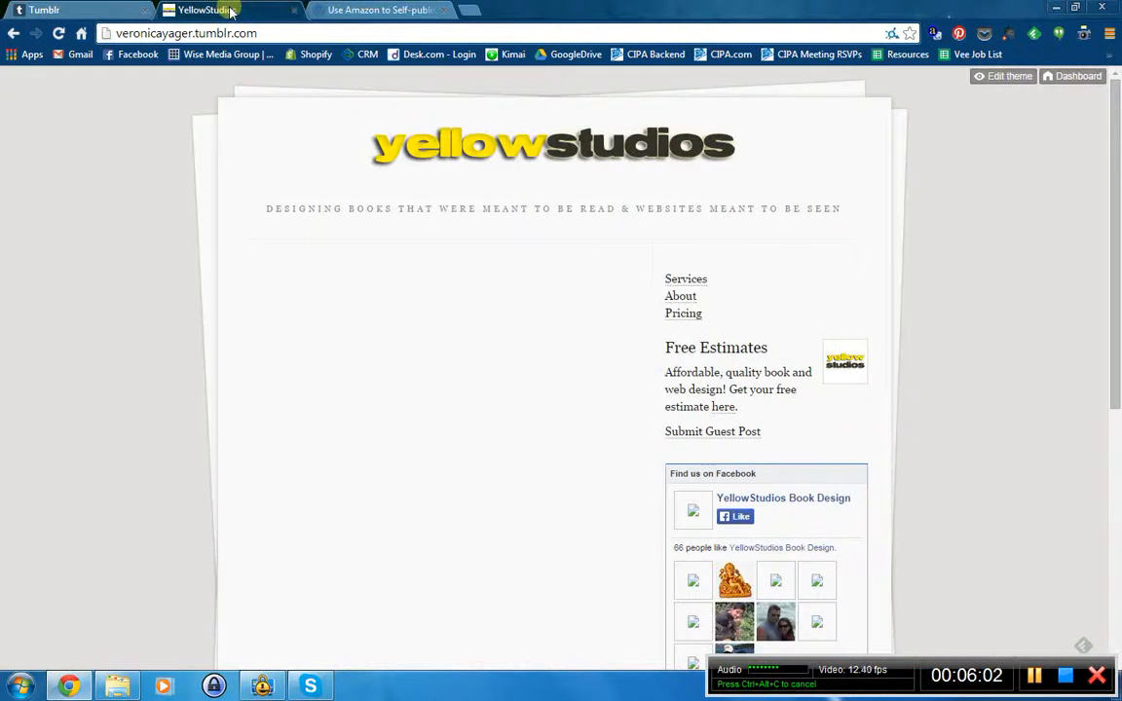
pyautogui.click(216, 33)
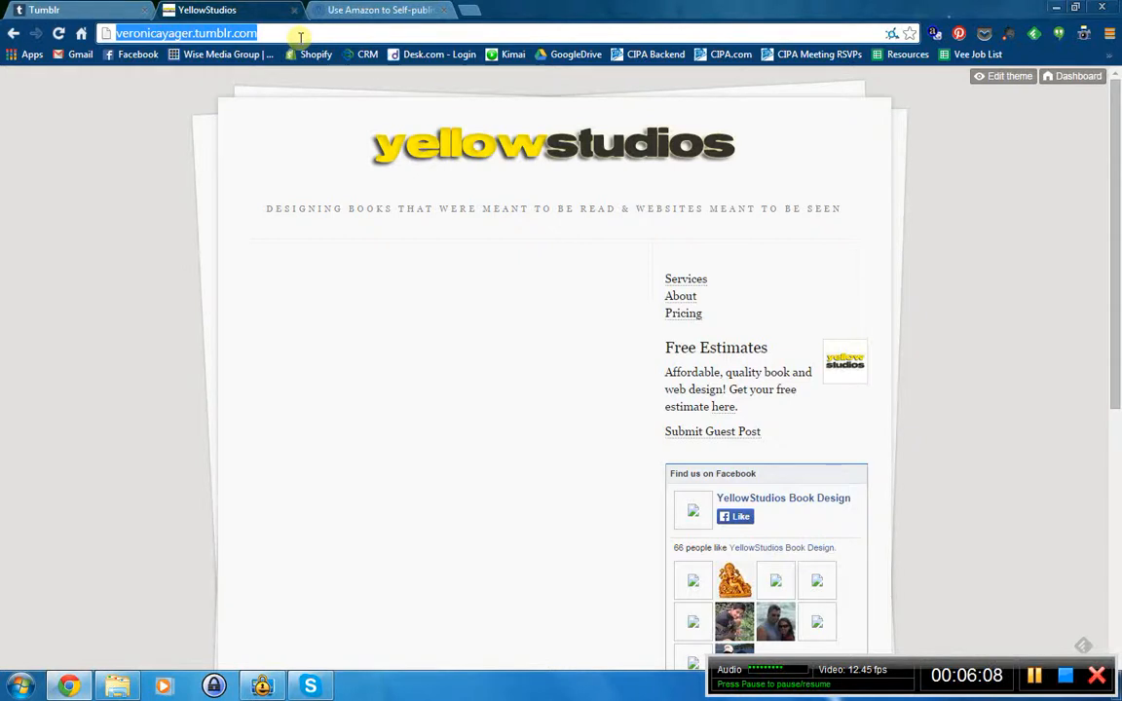
pyautogui.press('Return')
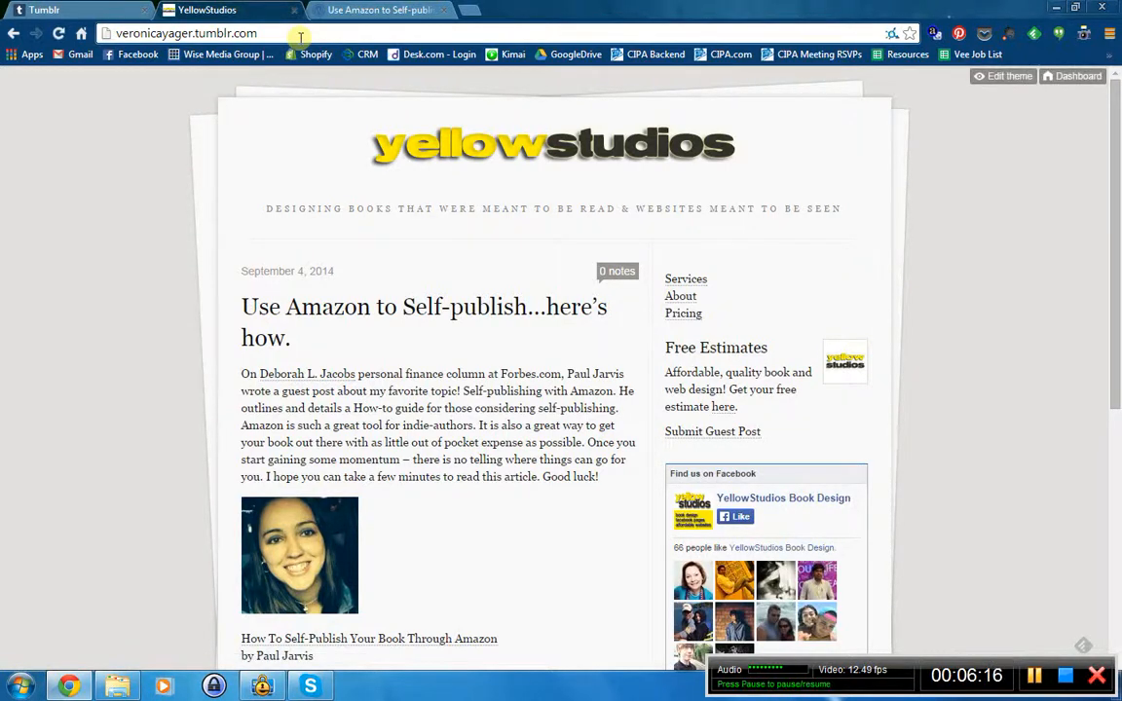
pyautogui.scroll(-2, 580, 391)
pyautogui.scroll(-4, 580, 392)
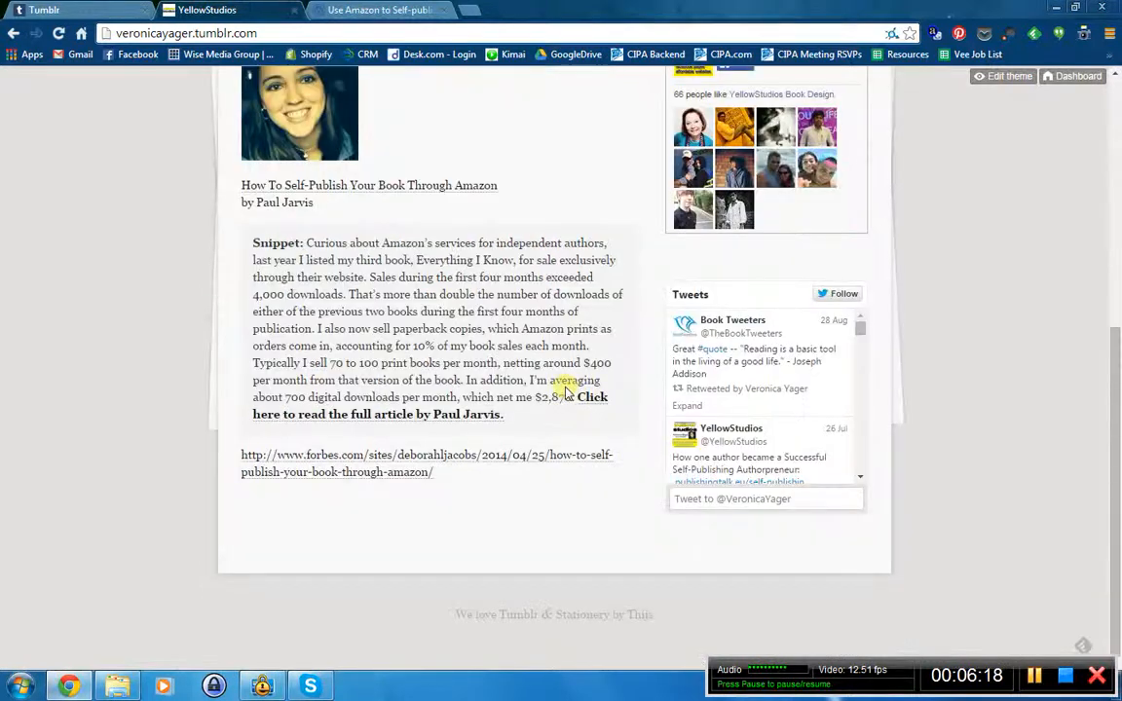
pyautogui.scroll(6, 563, 394)
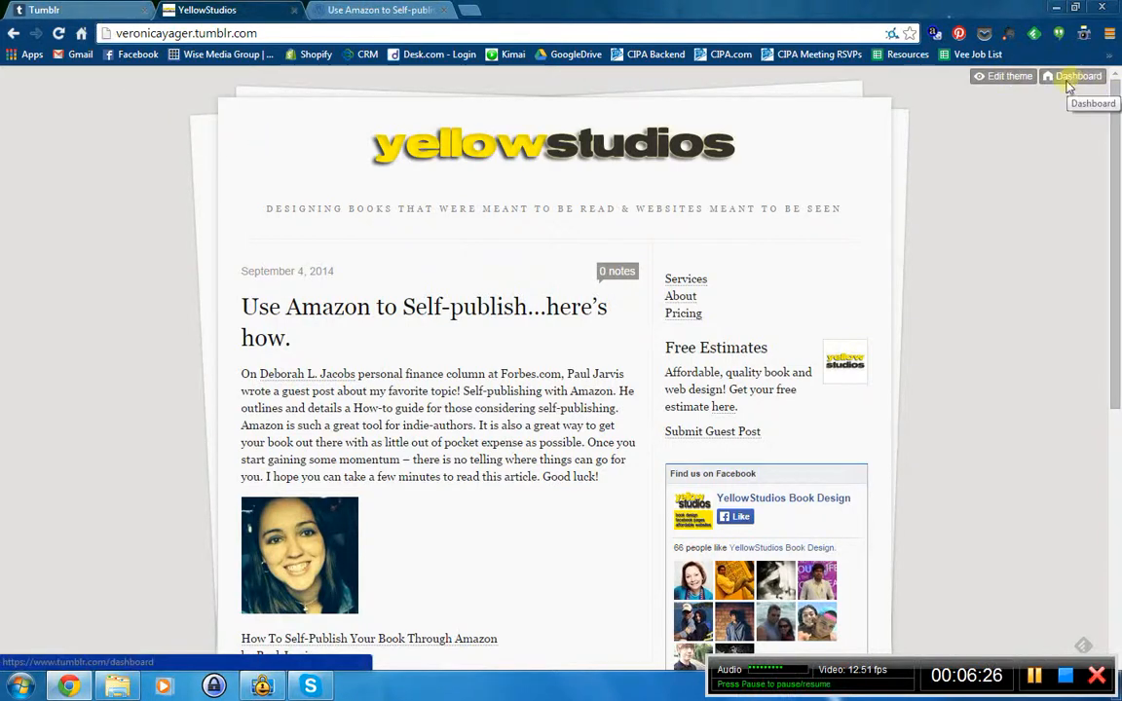
# - Back on the Tumblr posts page, show the Amazon post's Edit and Delete options
pyautogui.click(101, 8)
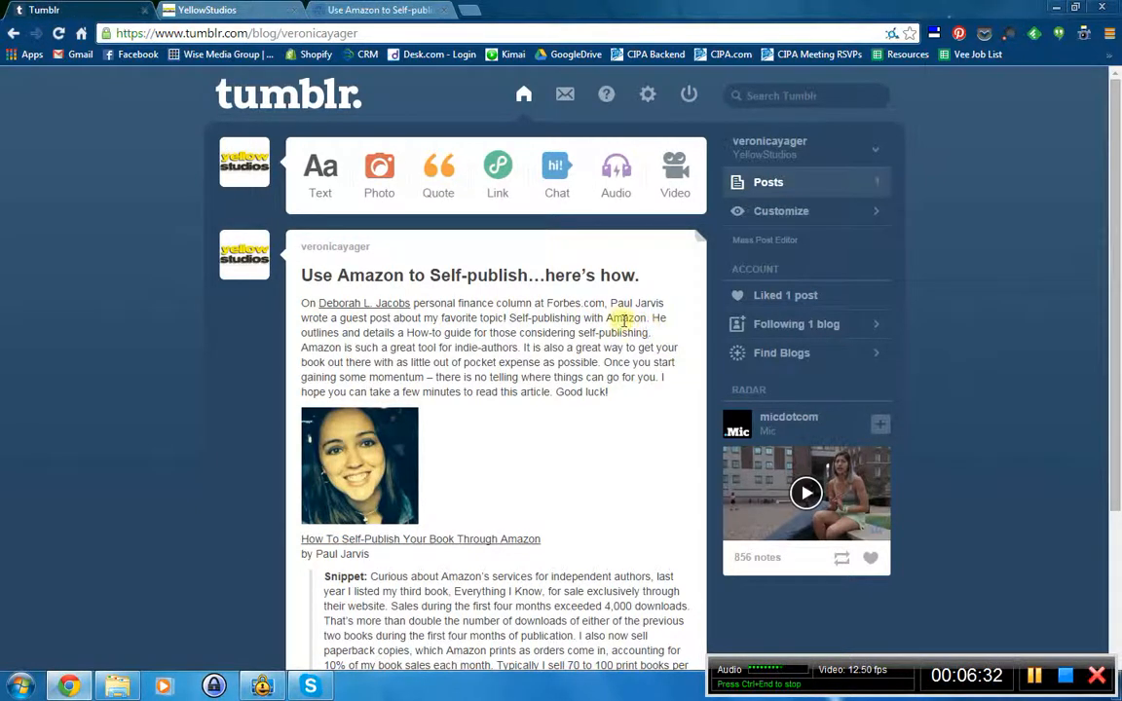
pyautogui.scroll(-2, 446, 548)
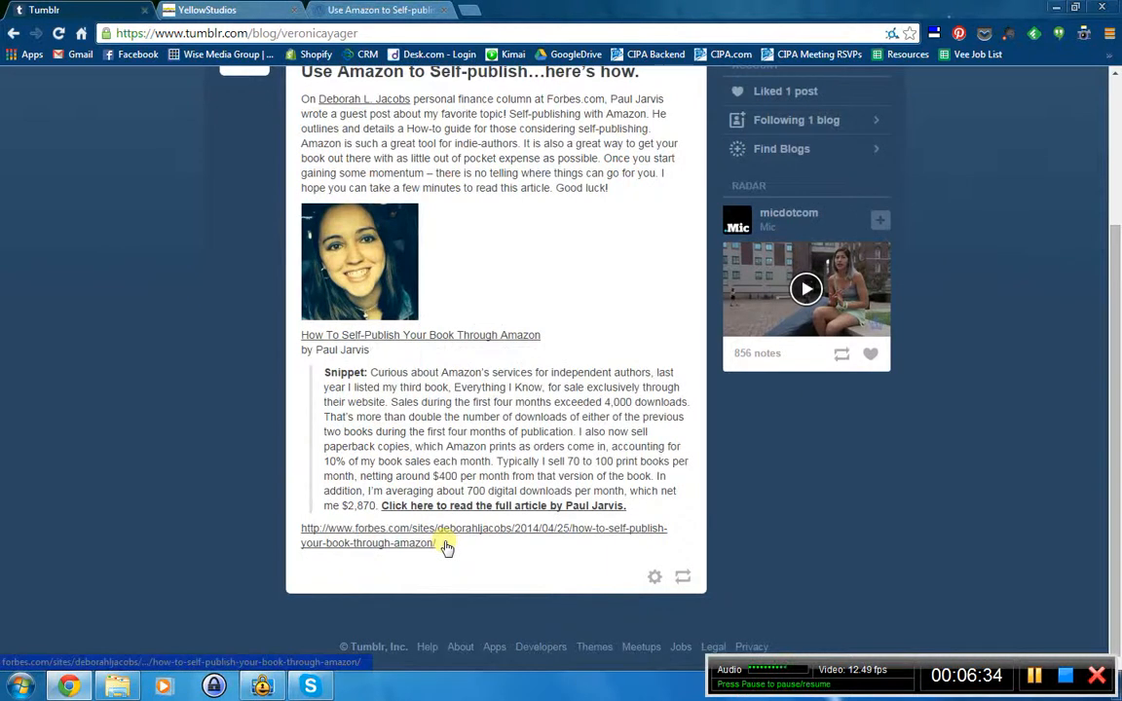
pyautogui.click(655, 584)
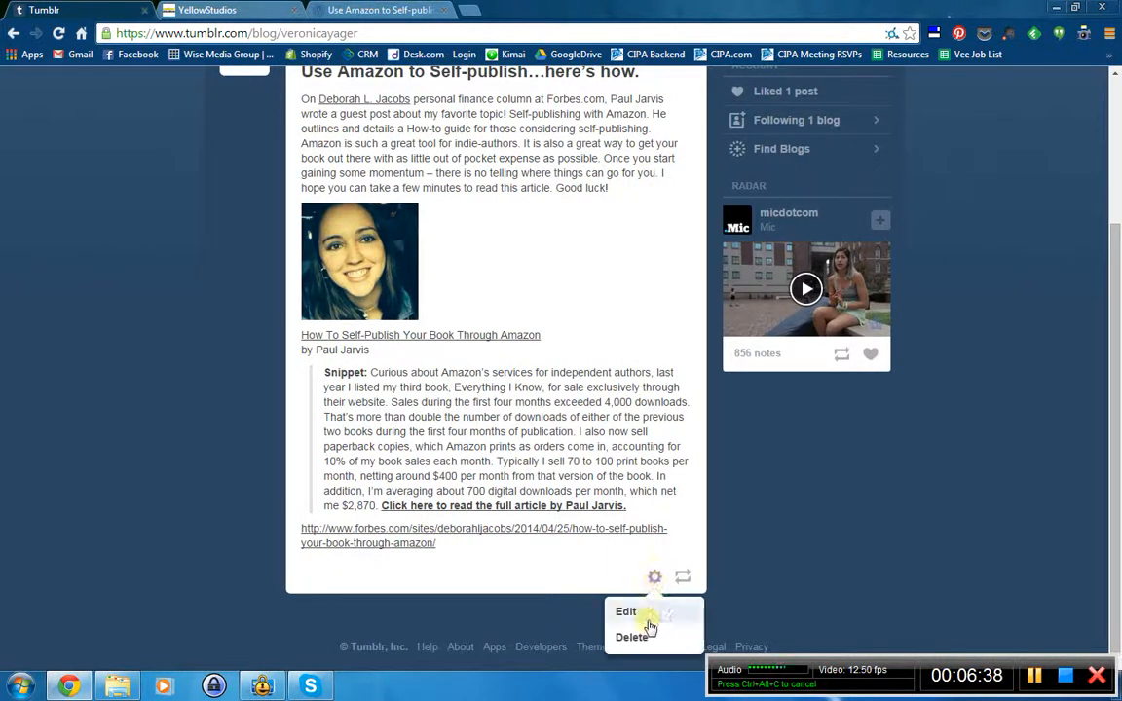
# - Delete the 'Use Amazon to Self-publish…here's how.' post and confirm the deletion
pyautogui.click(629, 613)
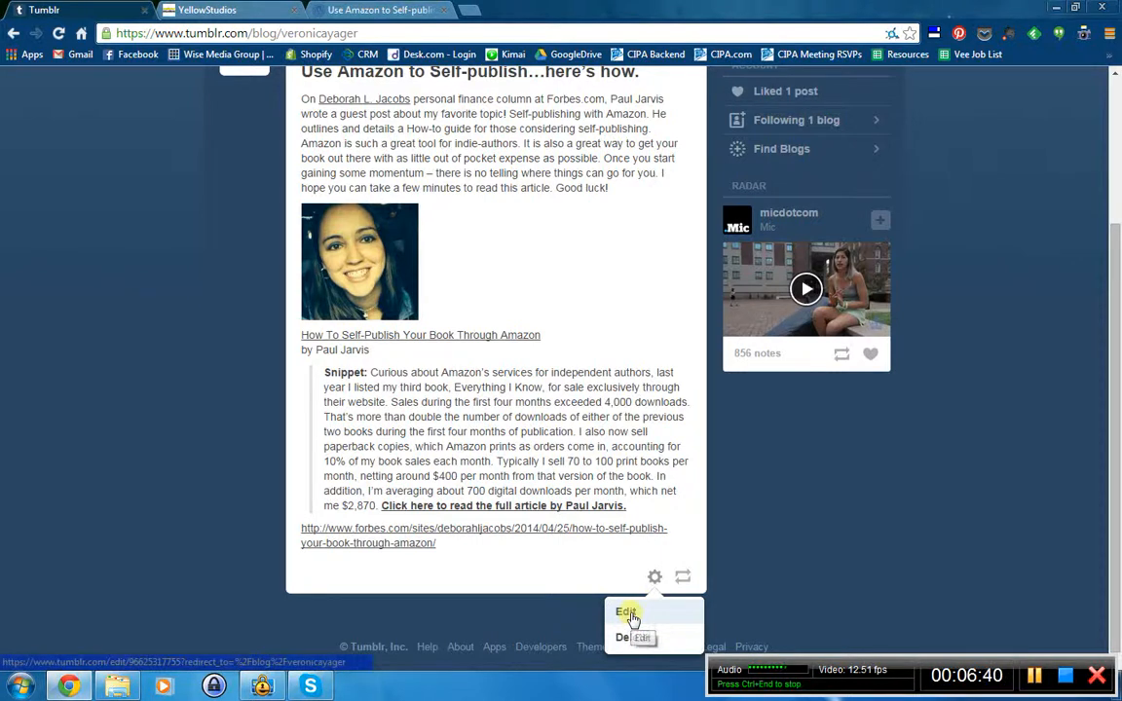
pyautogui.click(618, 638)
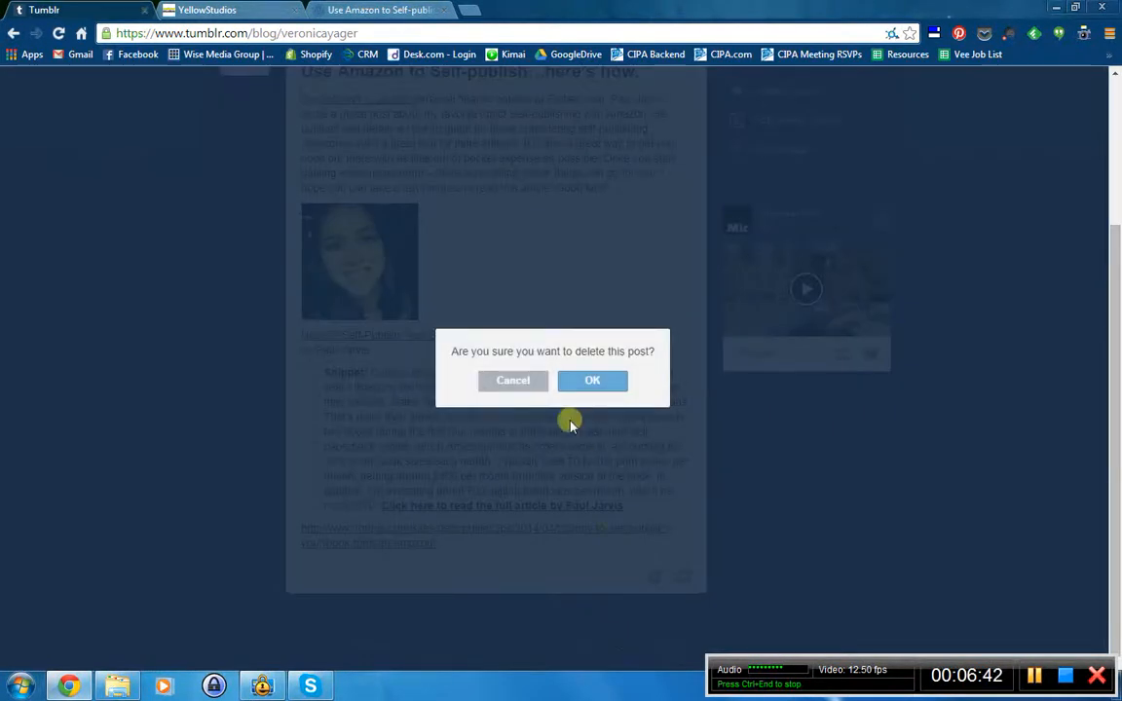
pyautogui.click(591, 382)
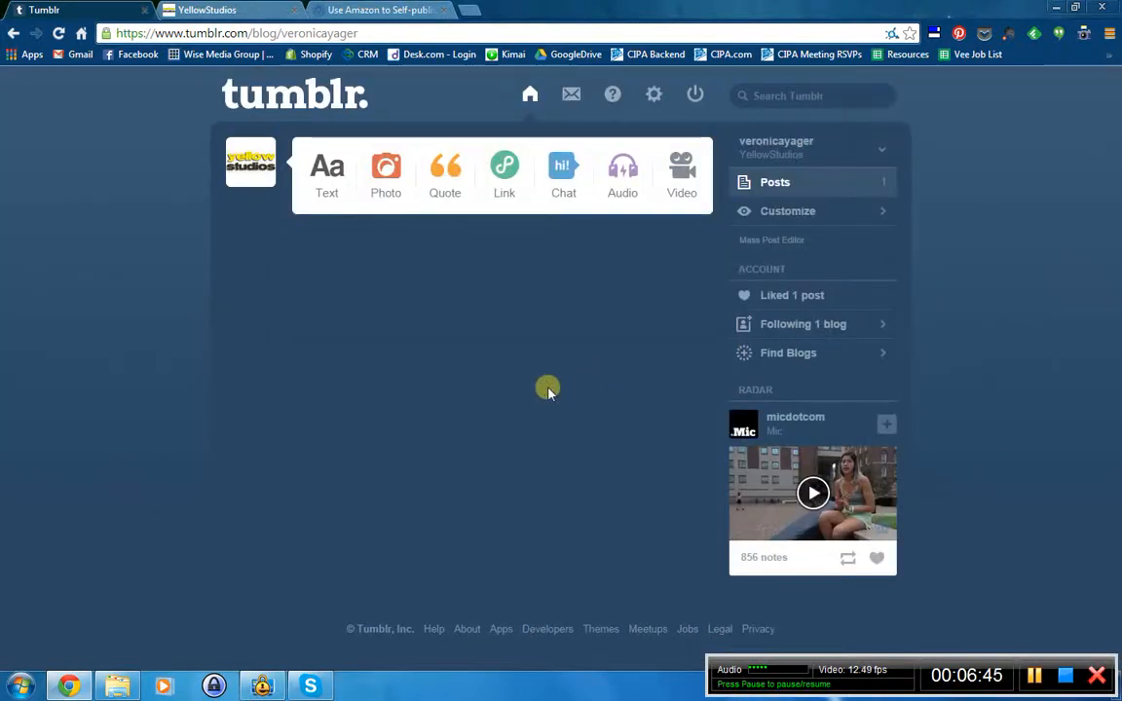
# - Reload the live YellowStudios blog to verify the post is gone, then return to the dashboard
pyautogui.click(222, 9)
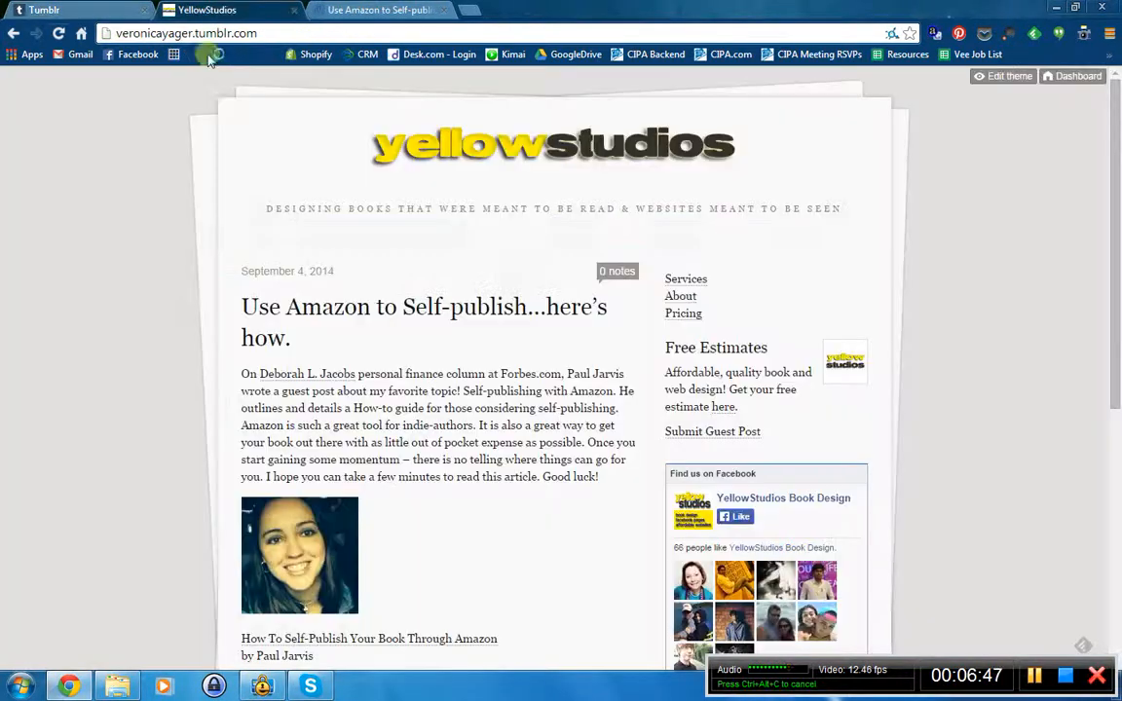
pyautogui.click(60, 33)
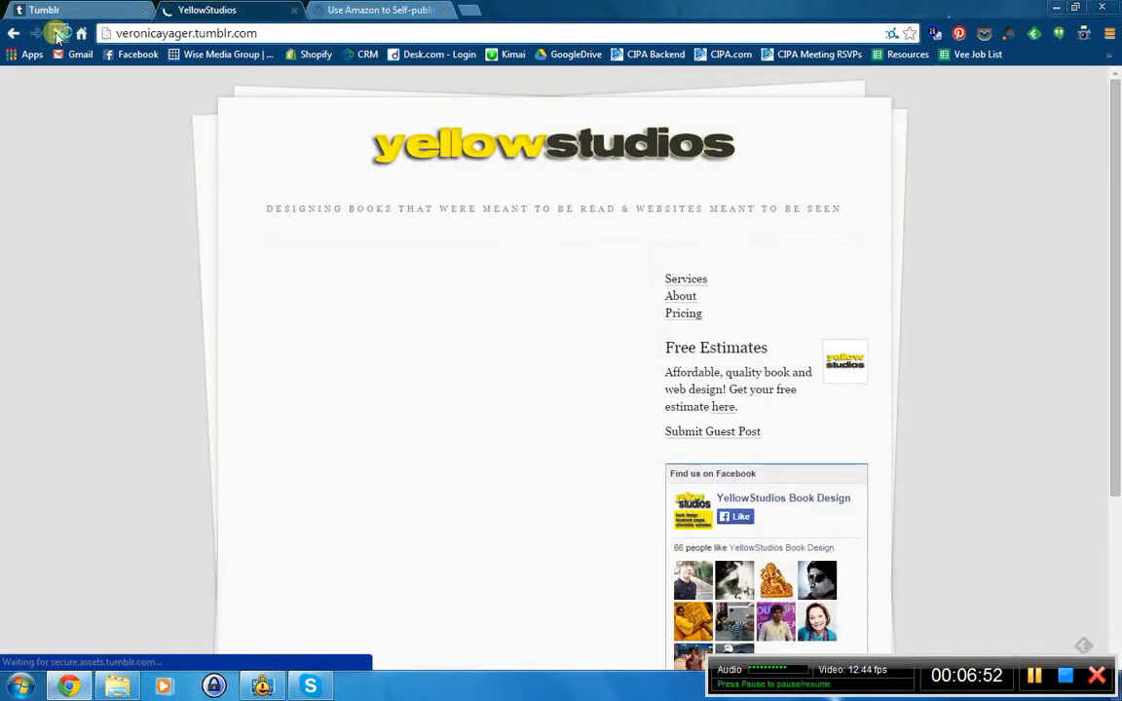
pyautogui.click(70, 8)
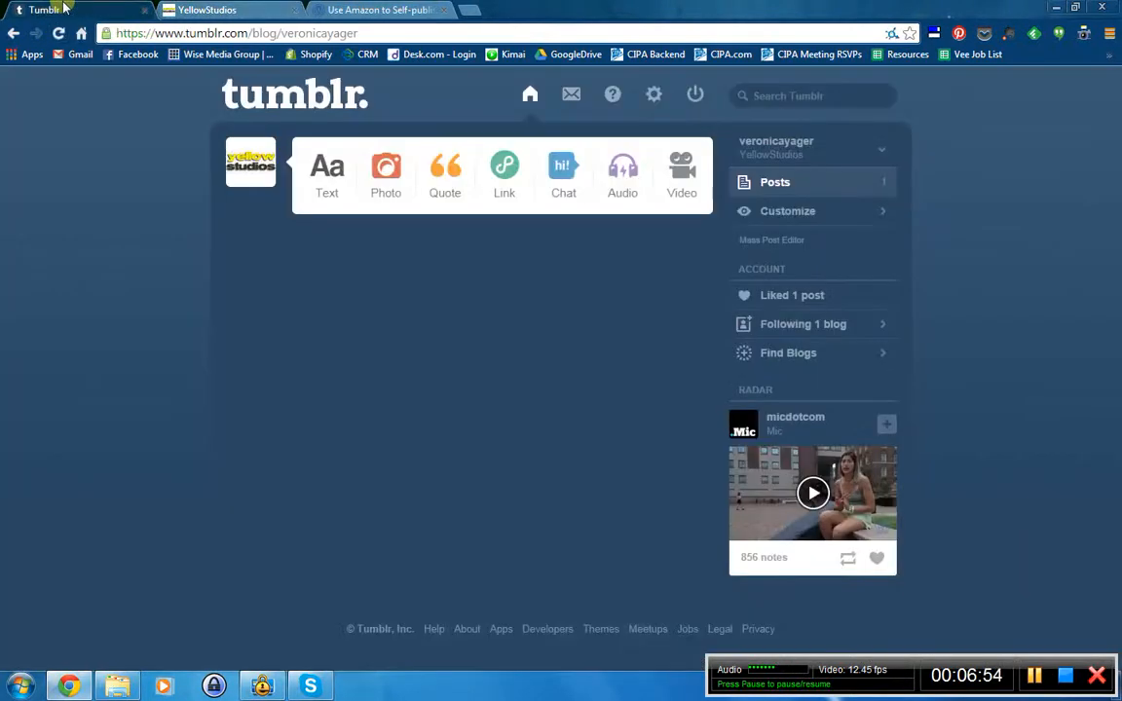
pyautogui.click(506, 166)
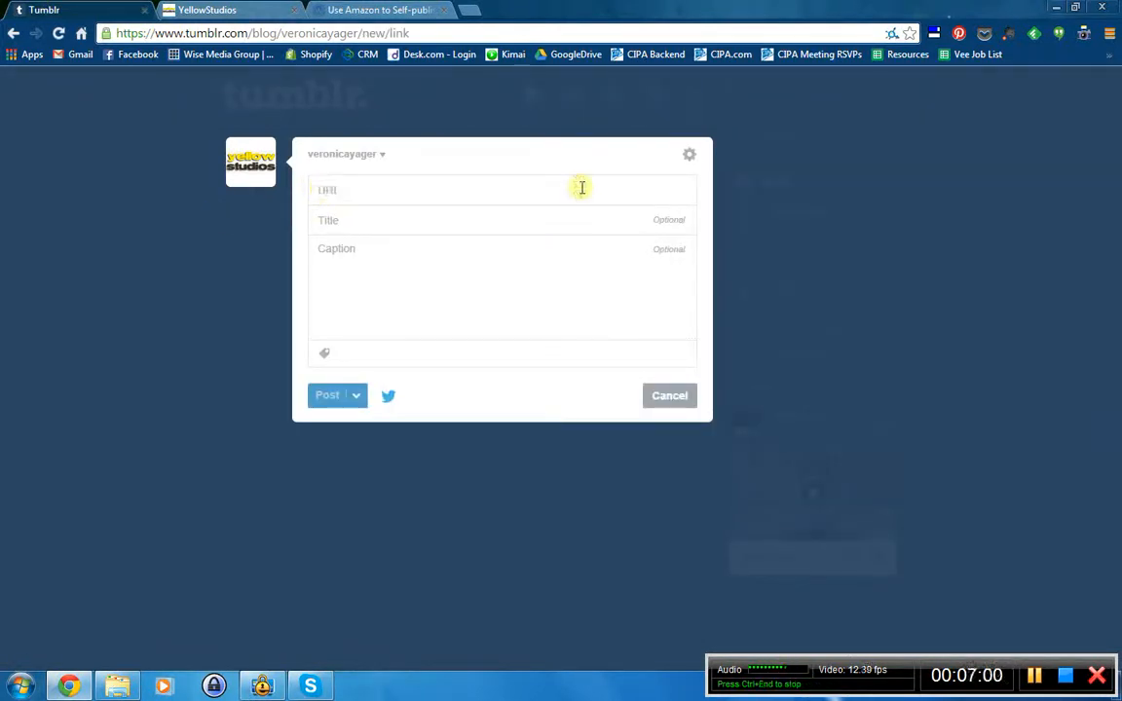
pyautogui.click(373, 210)
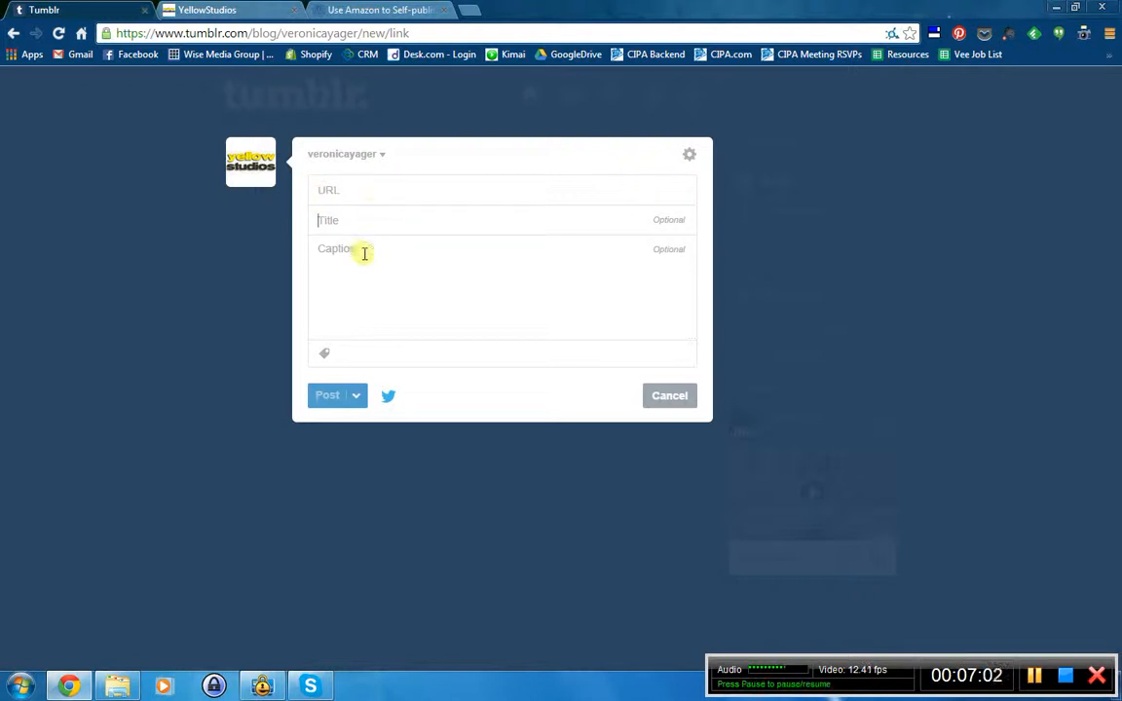
pyautogui.click(363, 251)
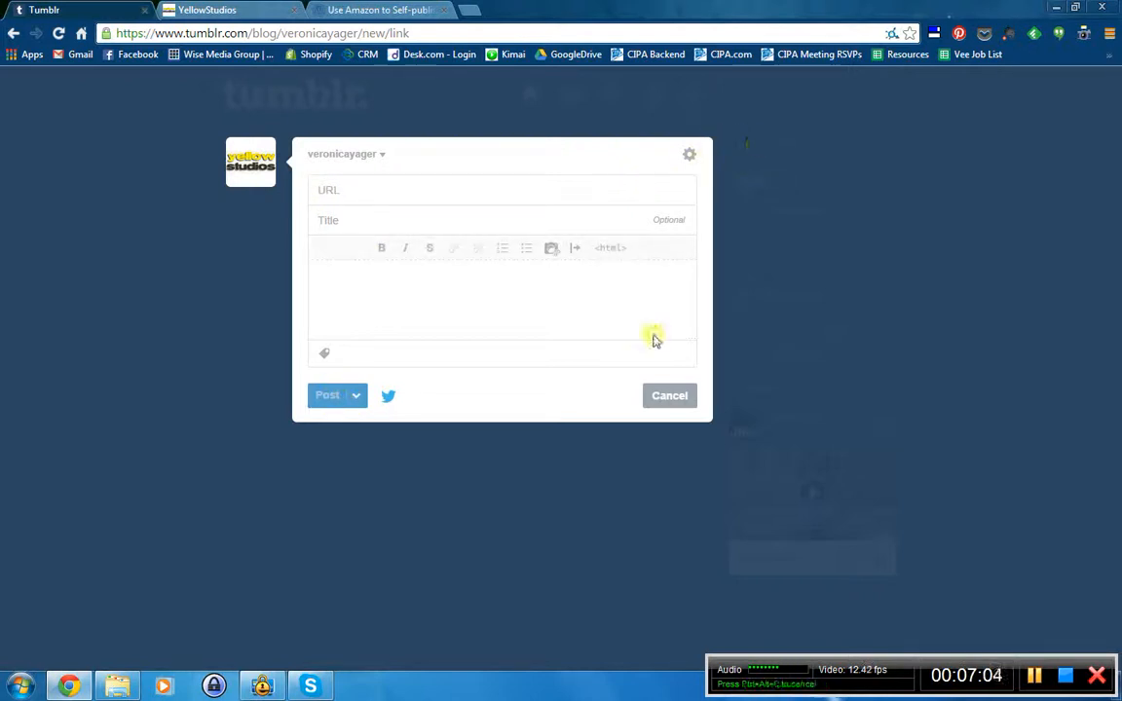
pyautogui.click(668, 396)
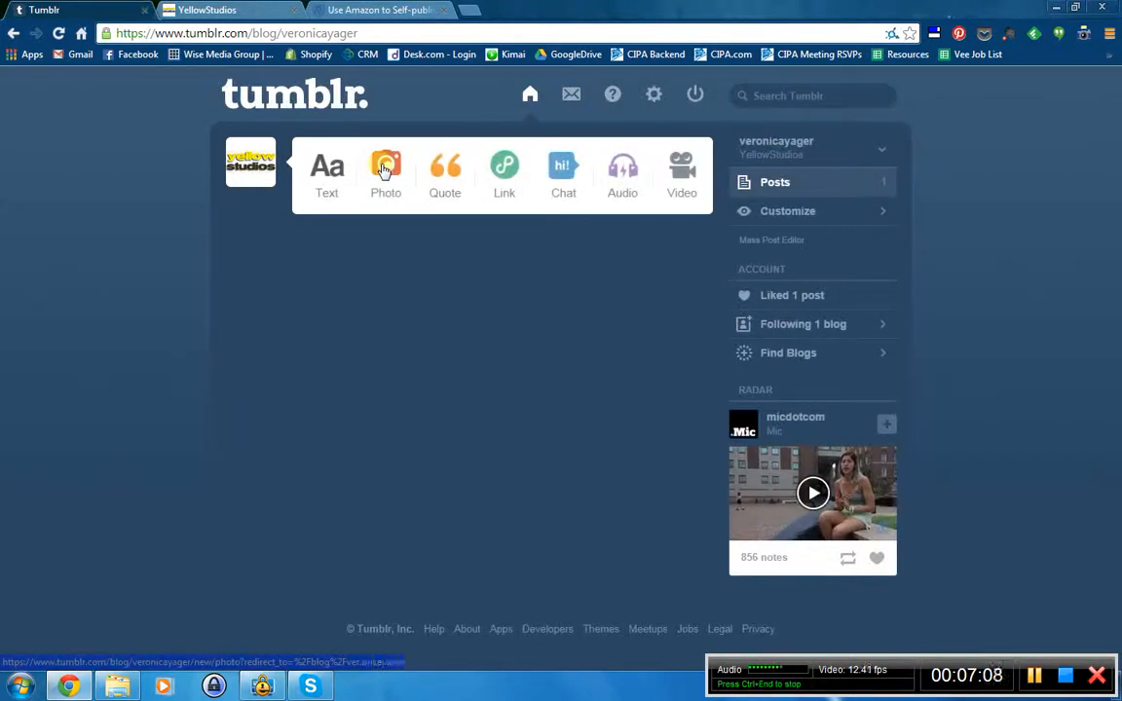
pyautogui.click(384, 170)
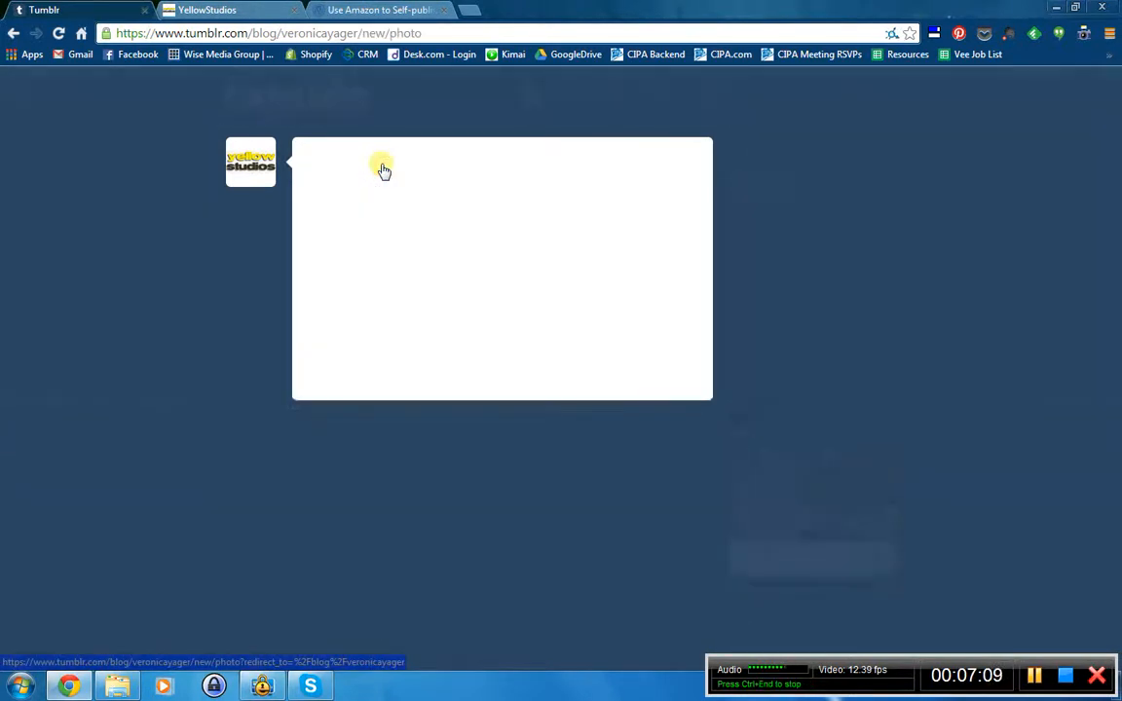
pyautogui.click(499, 317)
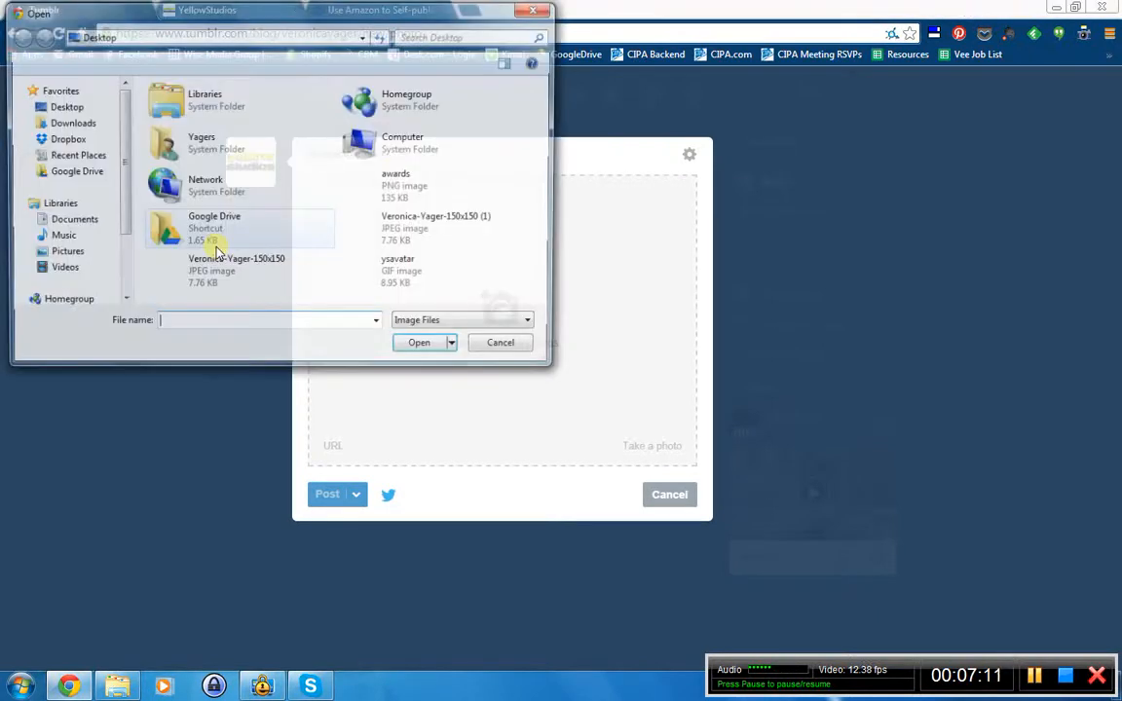
pyautogui.doubleClick(192, 261)
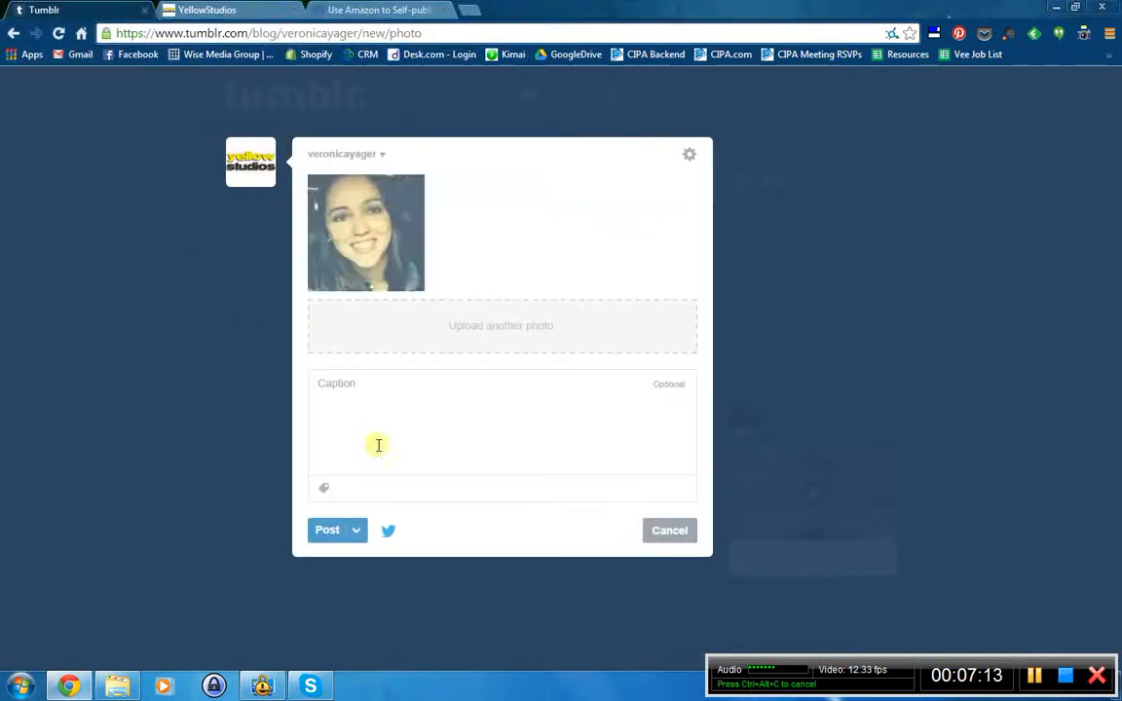
pyautogui.click(394, 402)
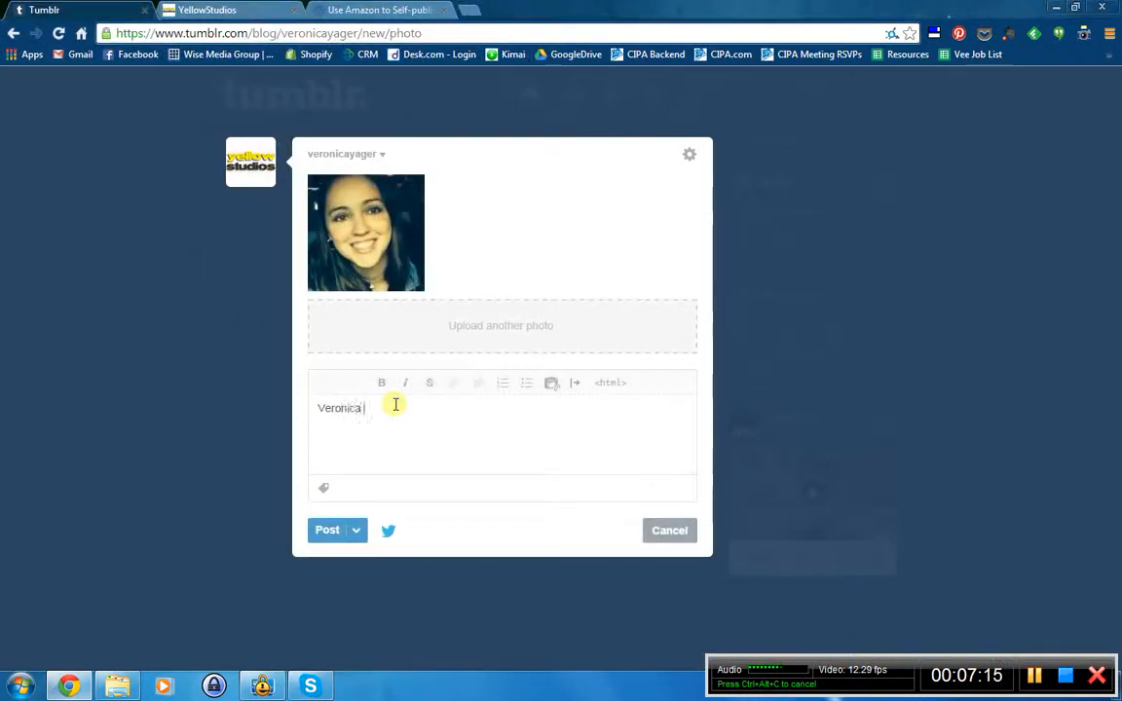
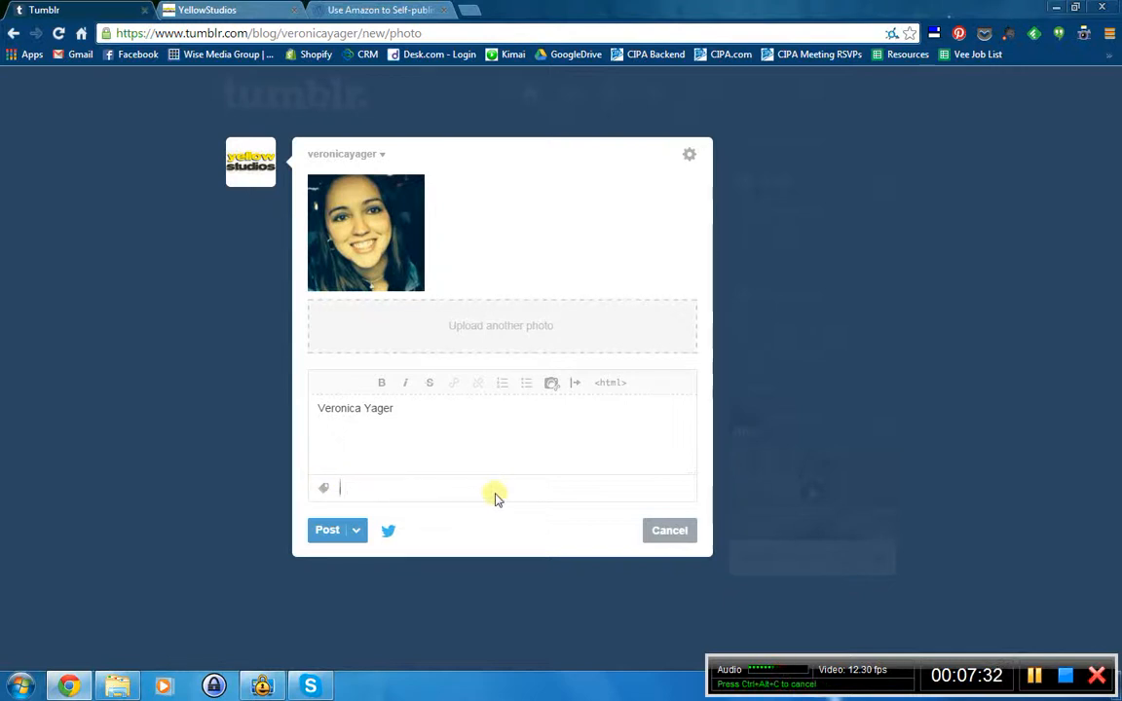
pyautogui.click(668, 533)
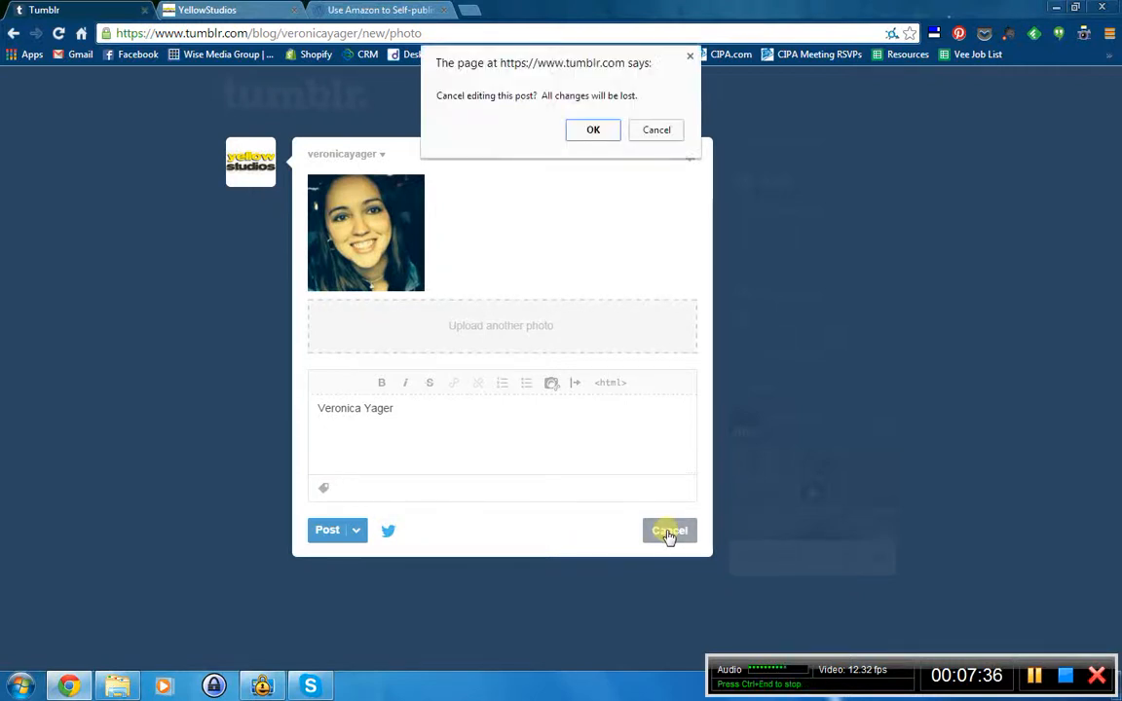
pyautogui.click(588, 131)
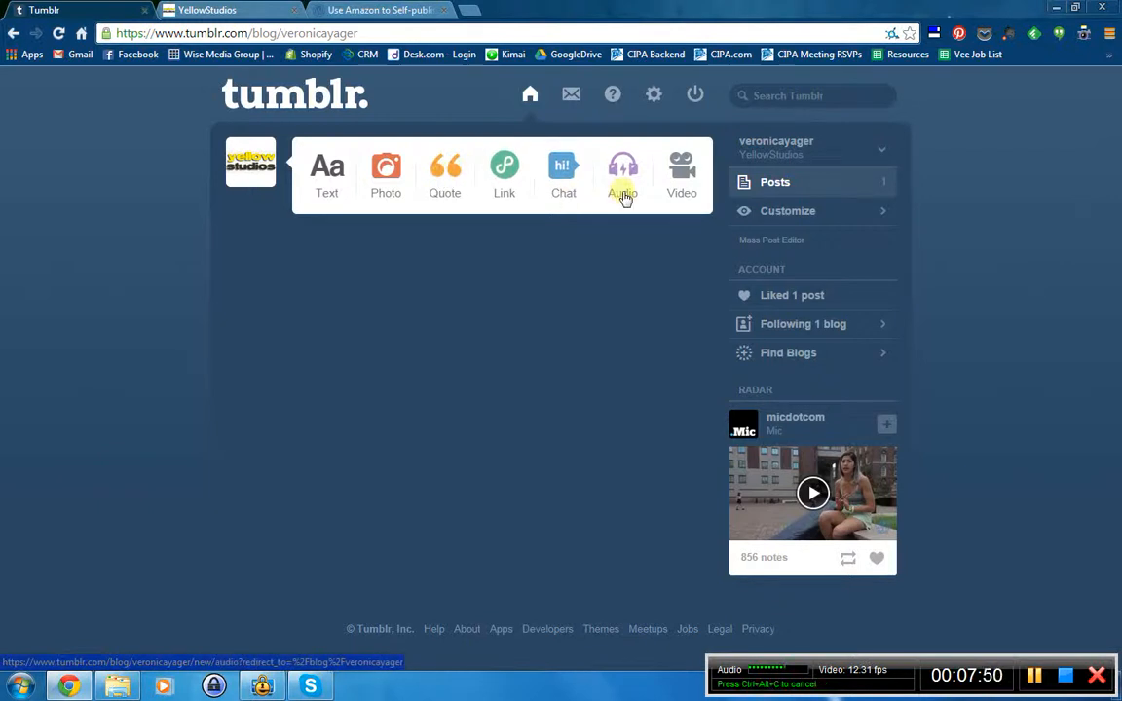
# - Check the live blog, then open the YellowStudios blog's theme customization from the dashboard
pyautogui.click(210, 10)
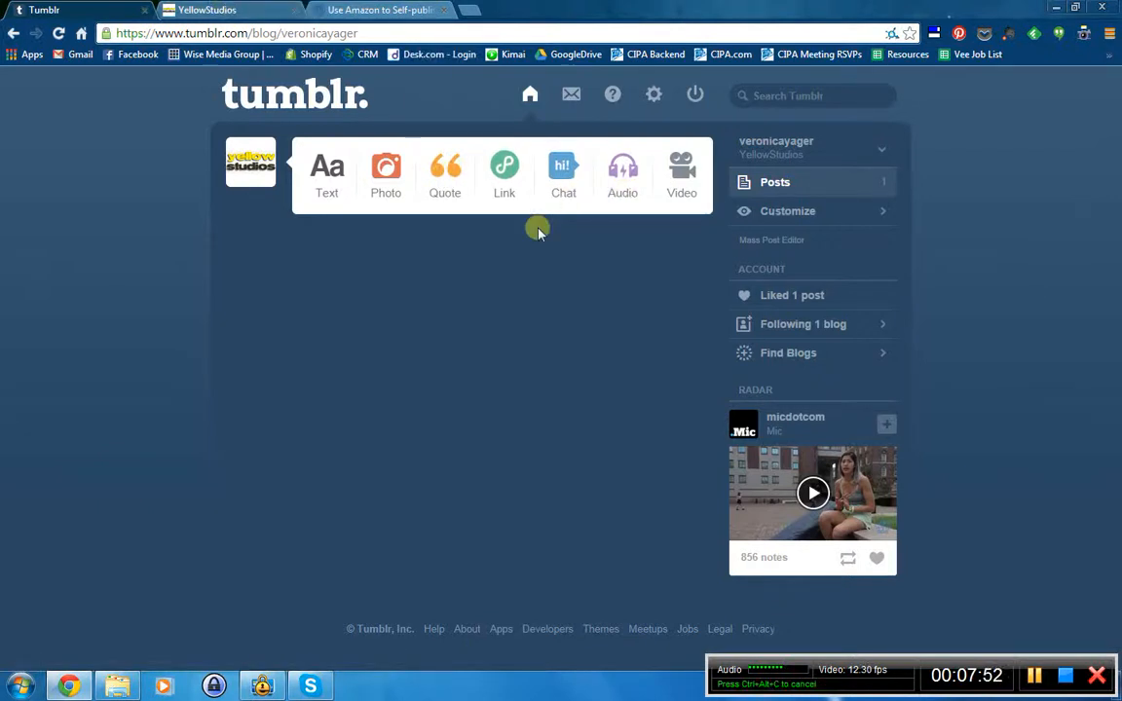
pyautogui.click(84, 8)
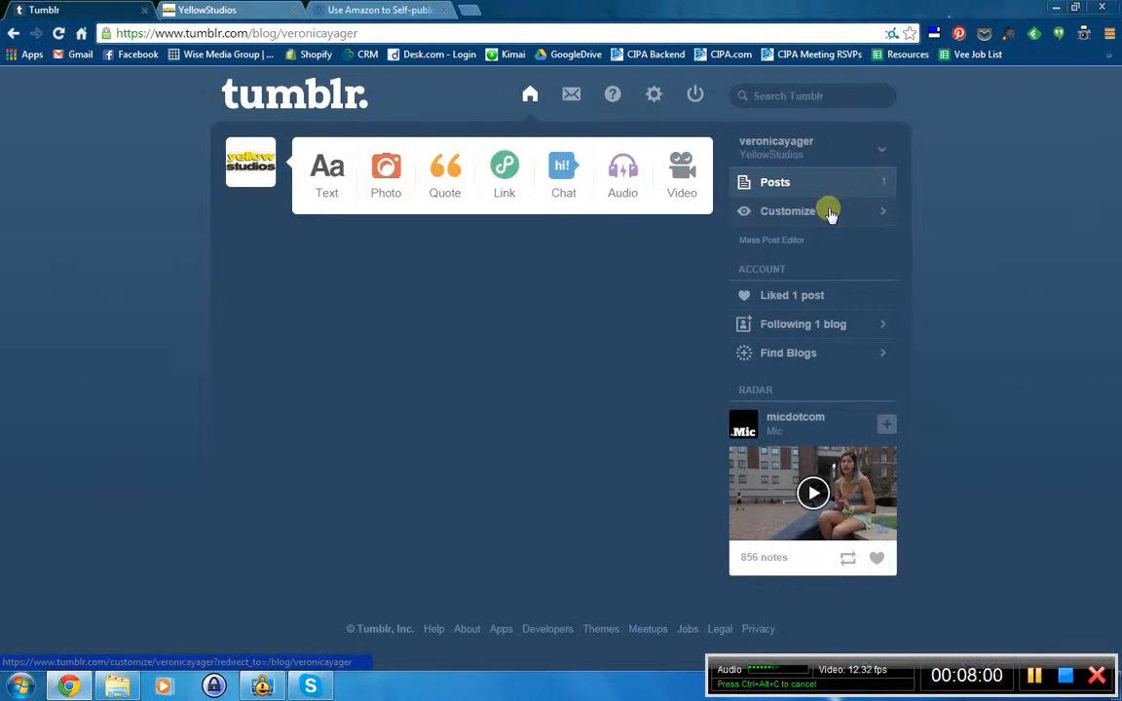
pyautogui.click(830, 214)
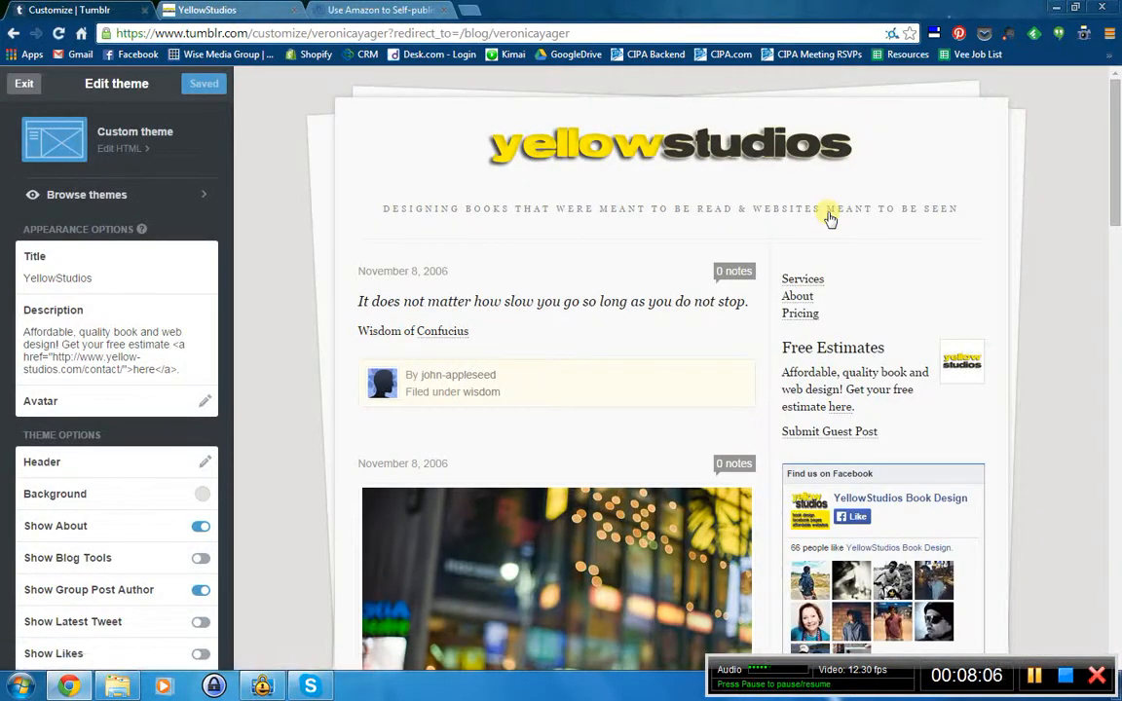
pyautogui.scroll(-8, 526, 390)
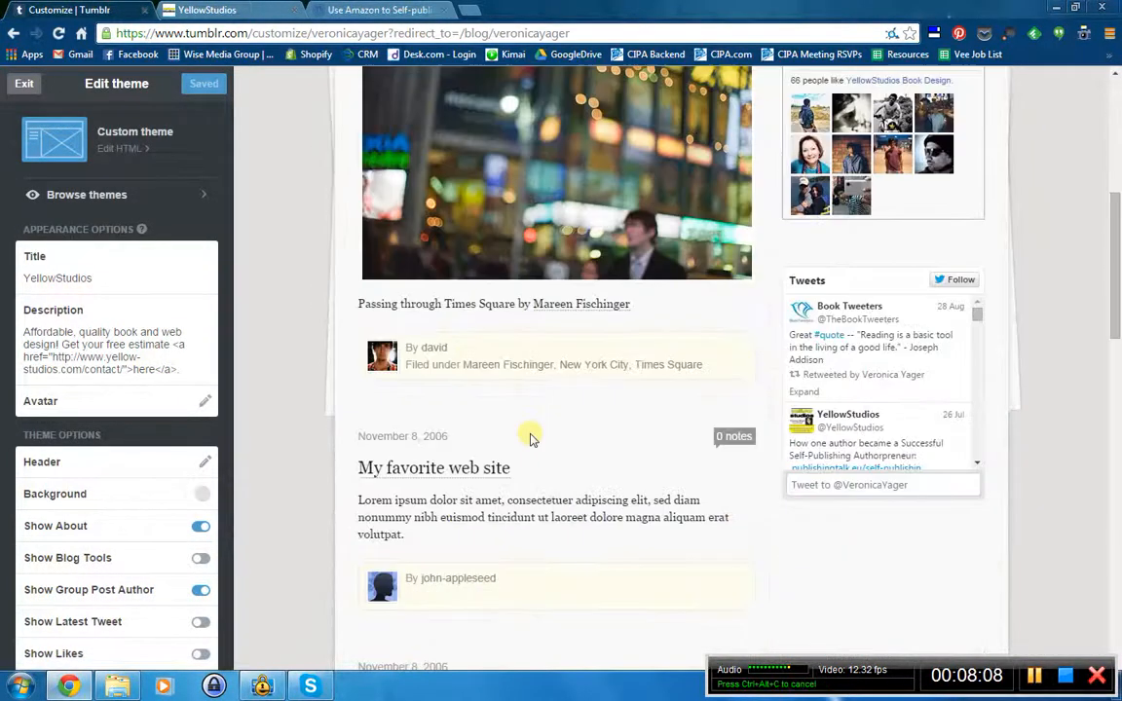
pyautogui.scroll(-5, 546, 406)
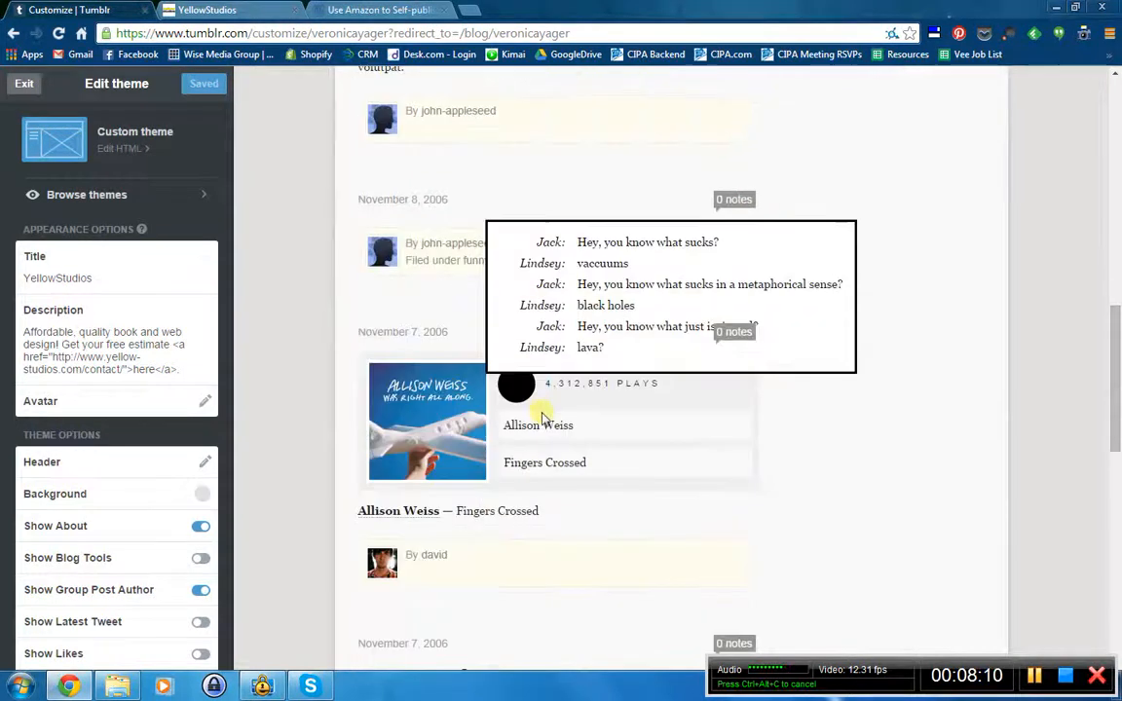
pyautogui.scroll(12, 541, 478)
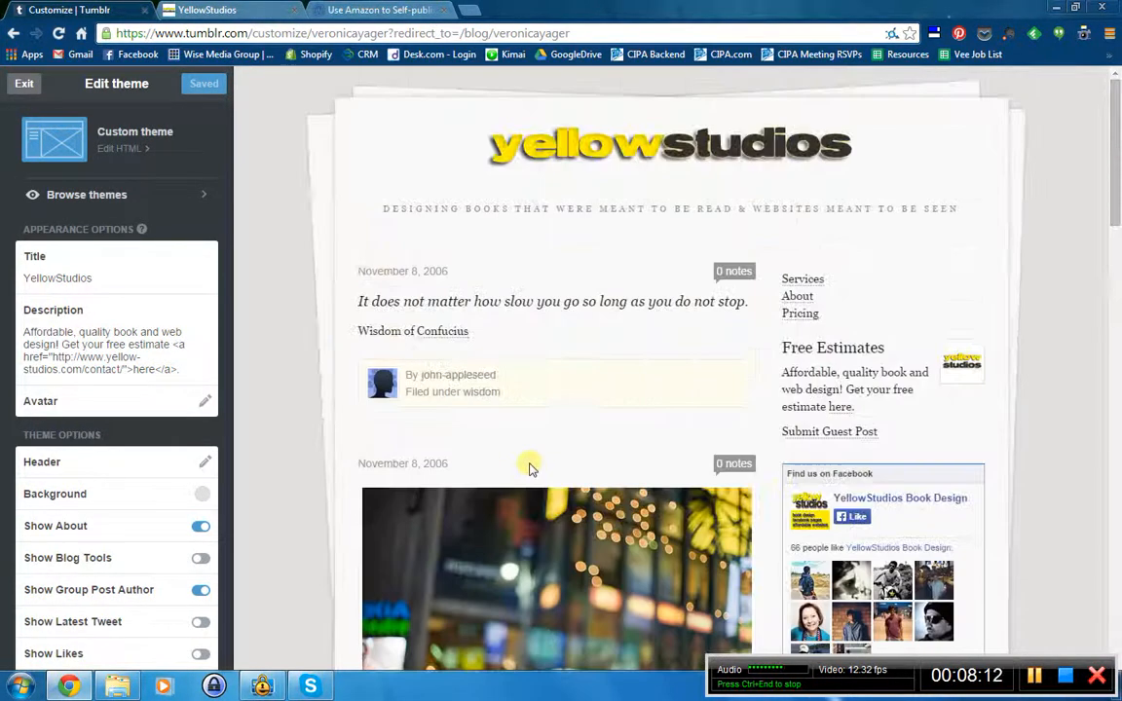
# - Find the /services, /about, /pricing pages list in the theme sidebar and start a new page
pyautogui.click(217, 9)
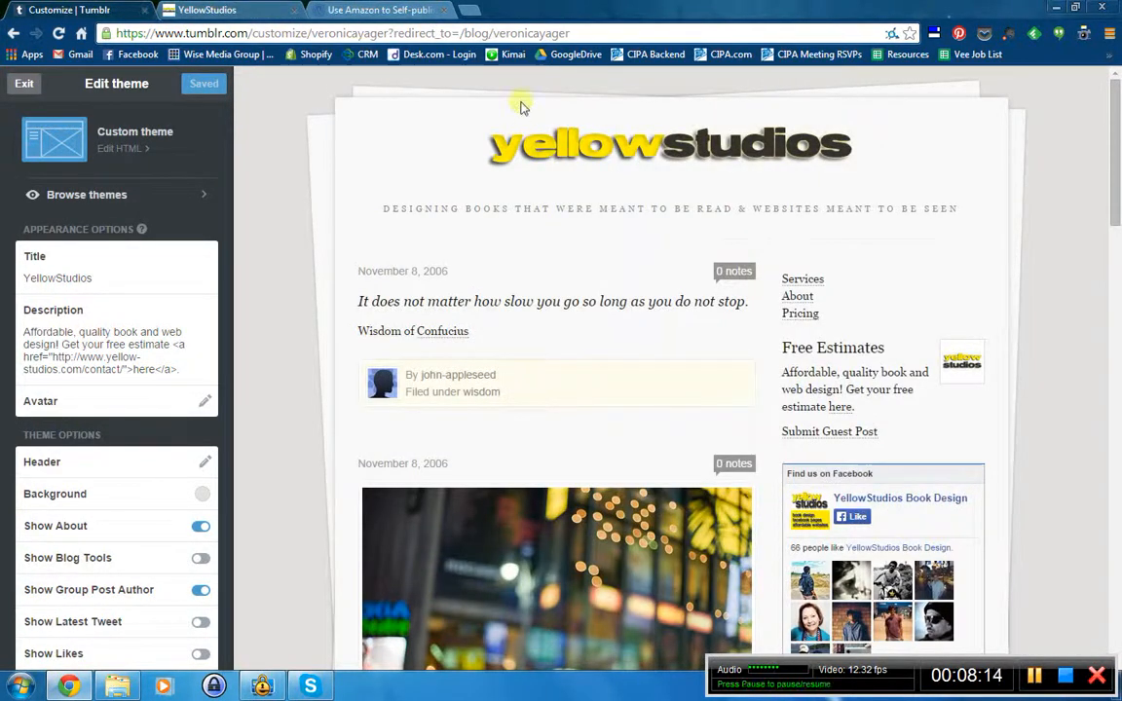
pyautogui.scroll(-3, 583, 388)
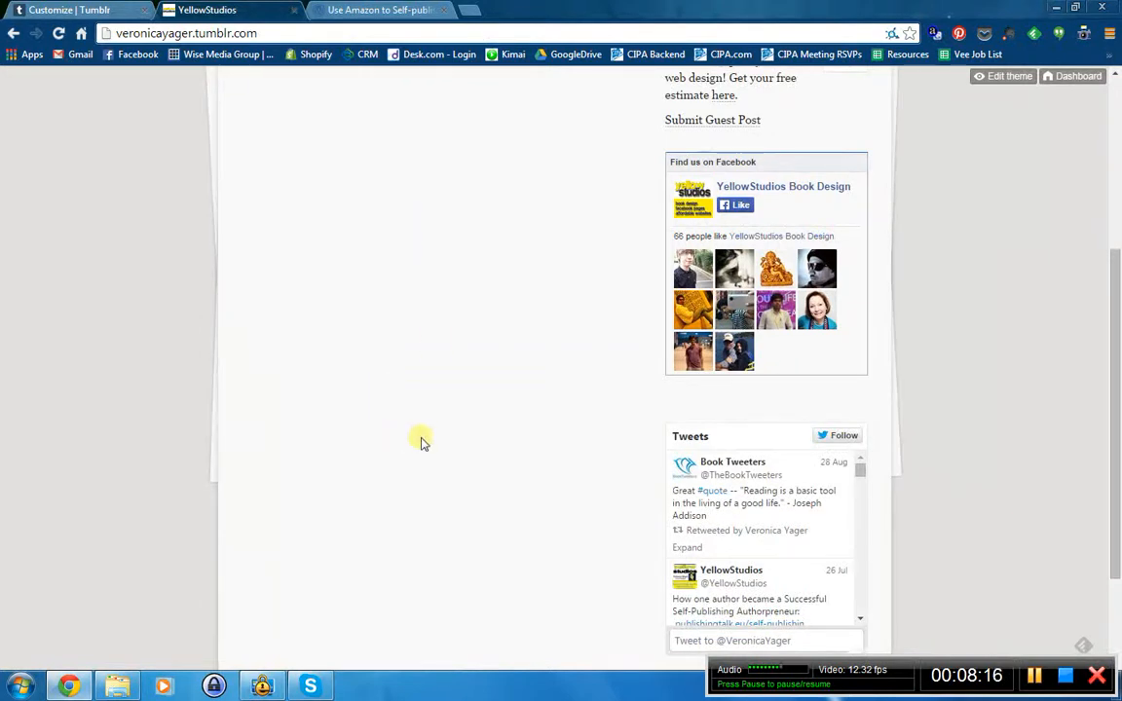
pyautogui.scroll(3, 421, 441)
pyautogui.click(54, 8)
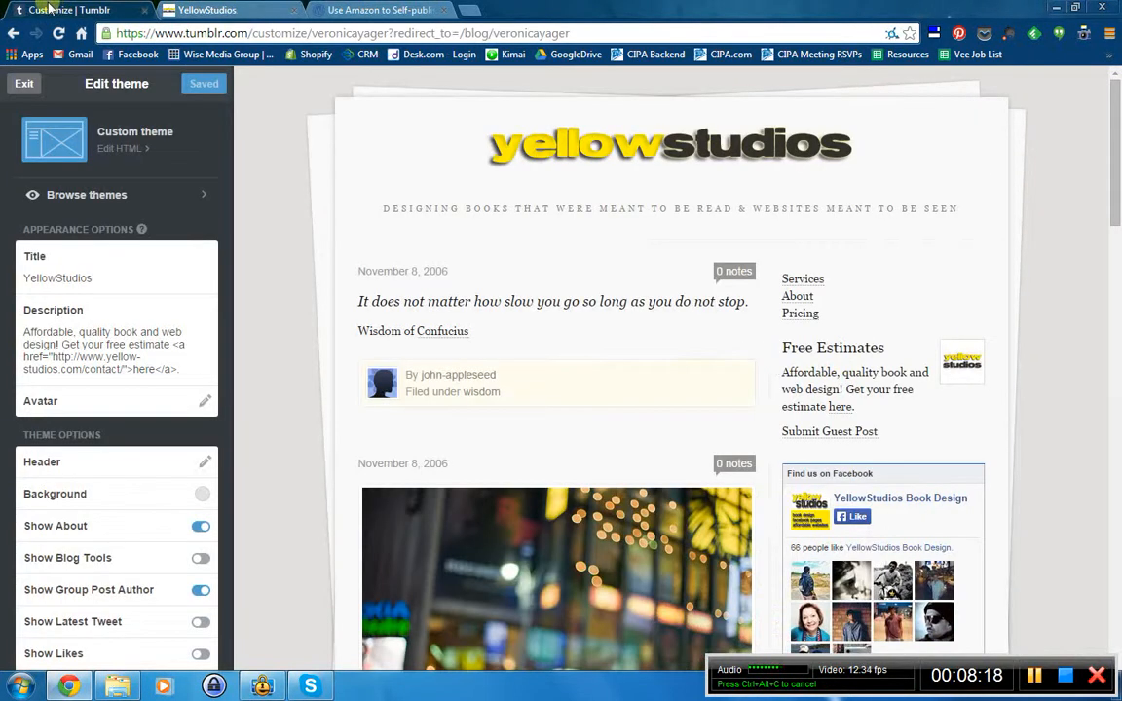
pyautogui.scroll(-5, 115, 412)
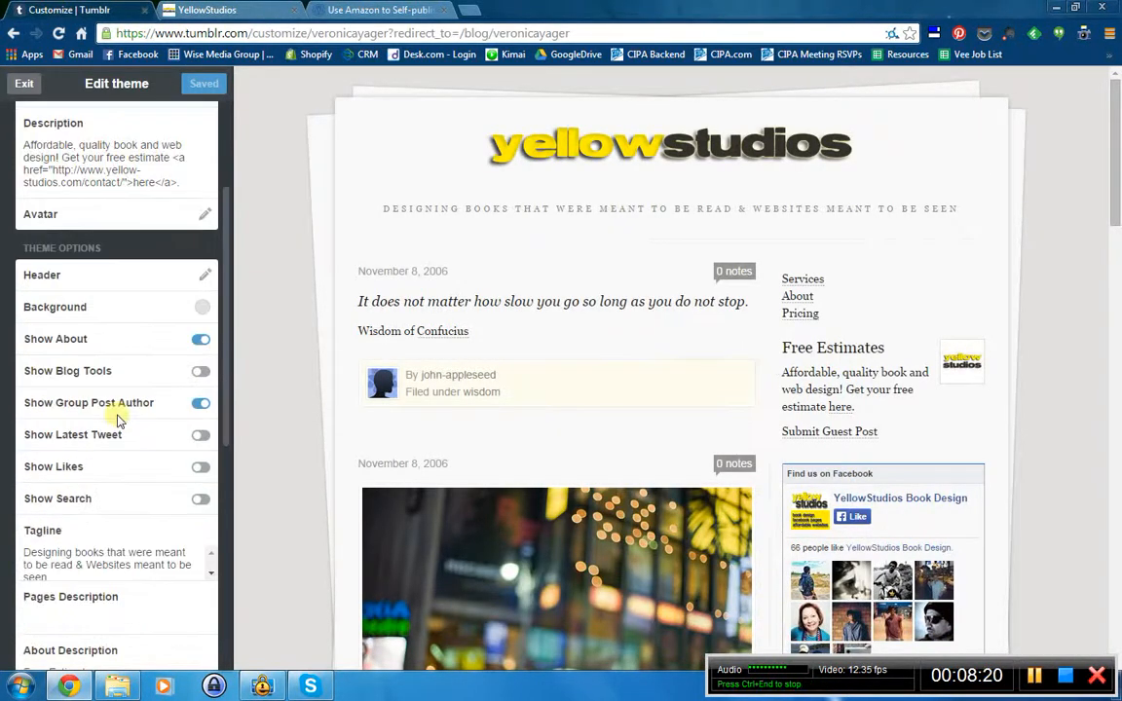
pyautogui.scroll(-3, 117, 419)
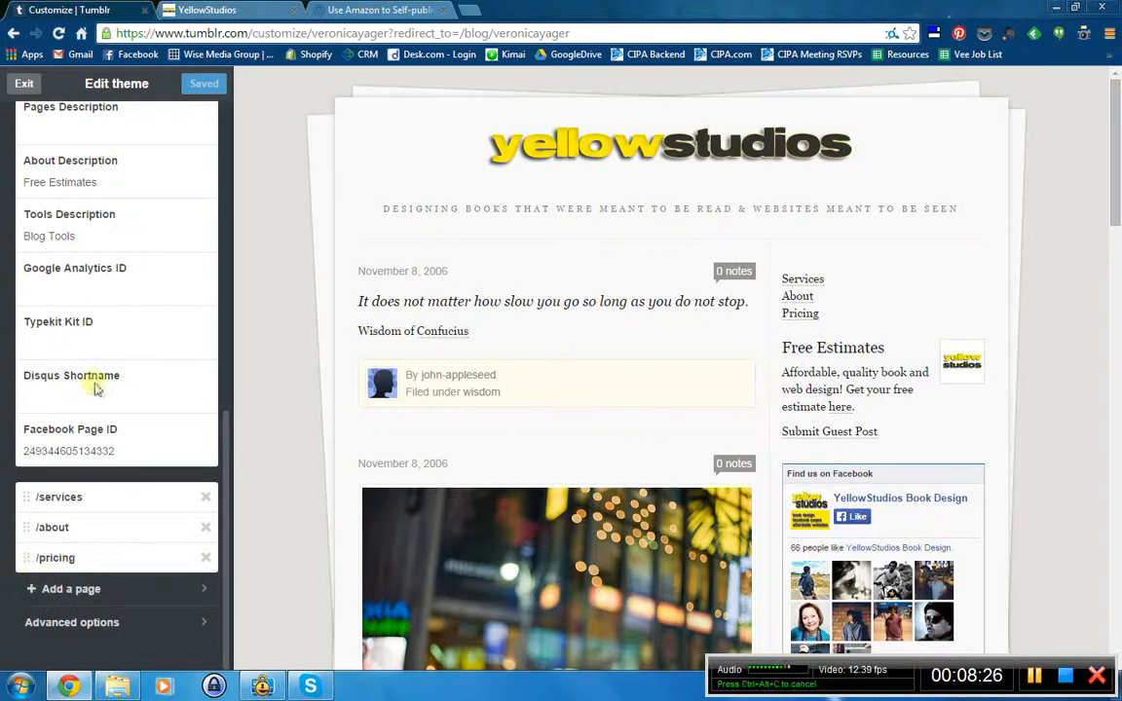
pyautogui.scroll(8, 96, 387)
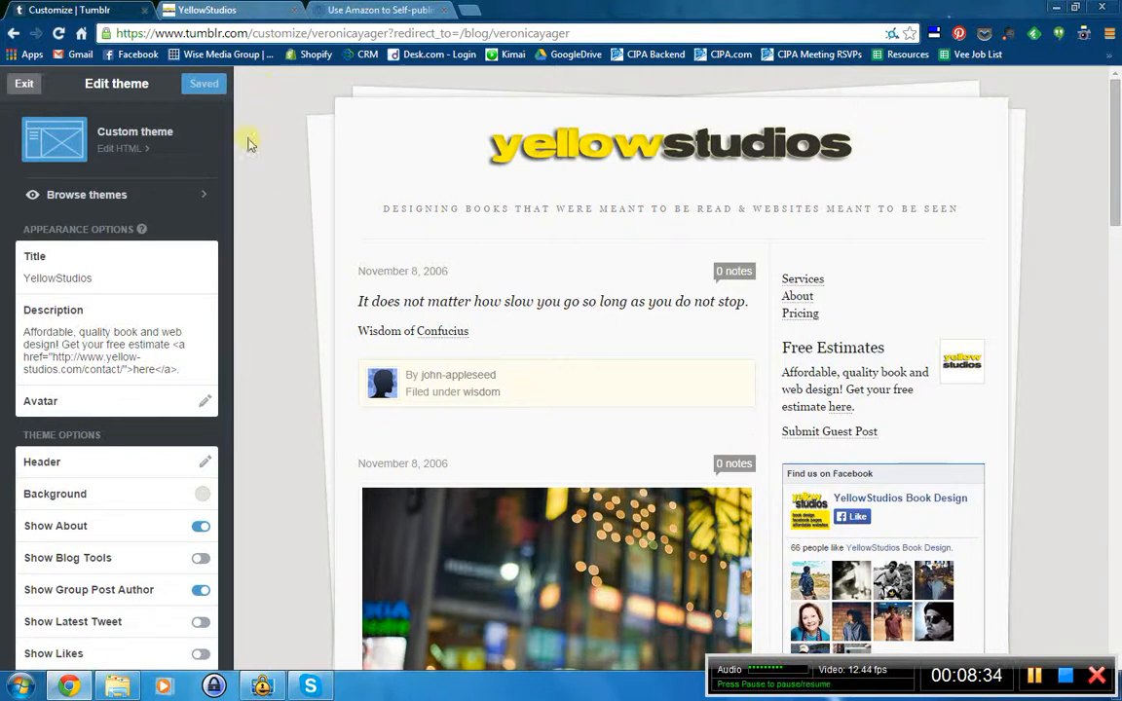
pyautogui.moveTo(220, 143); pyautogui.dragTo(190, 500)
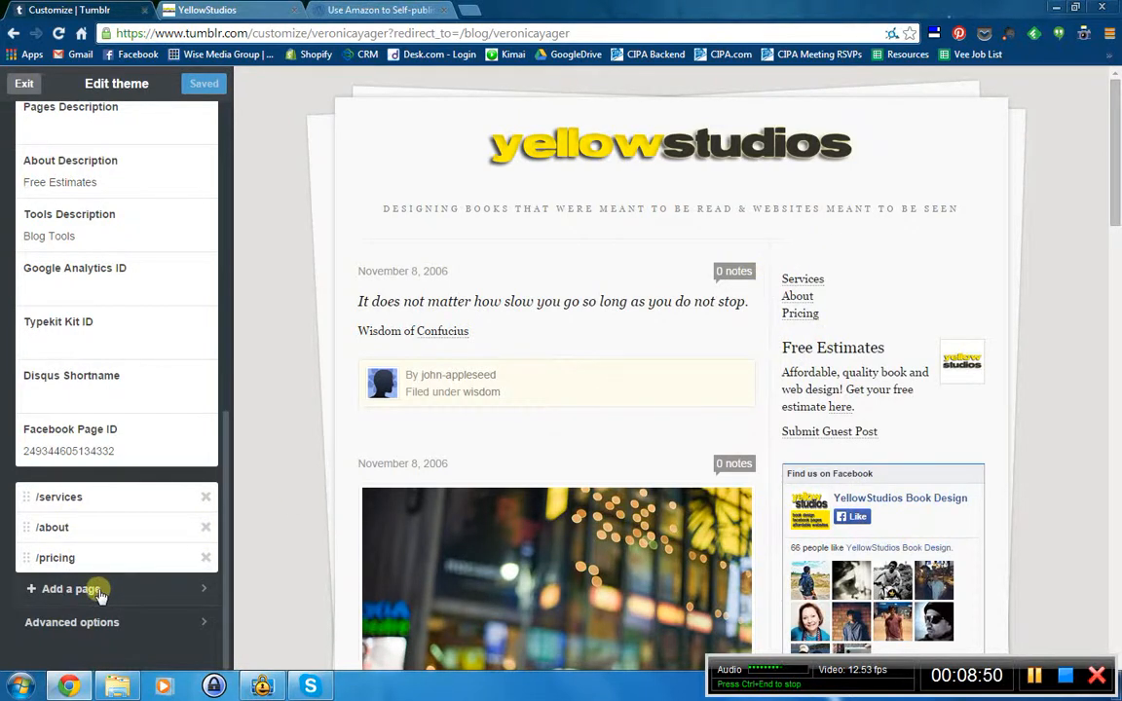
pyautogui.click(70, 589)
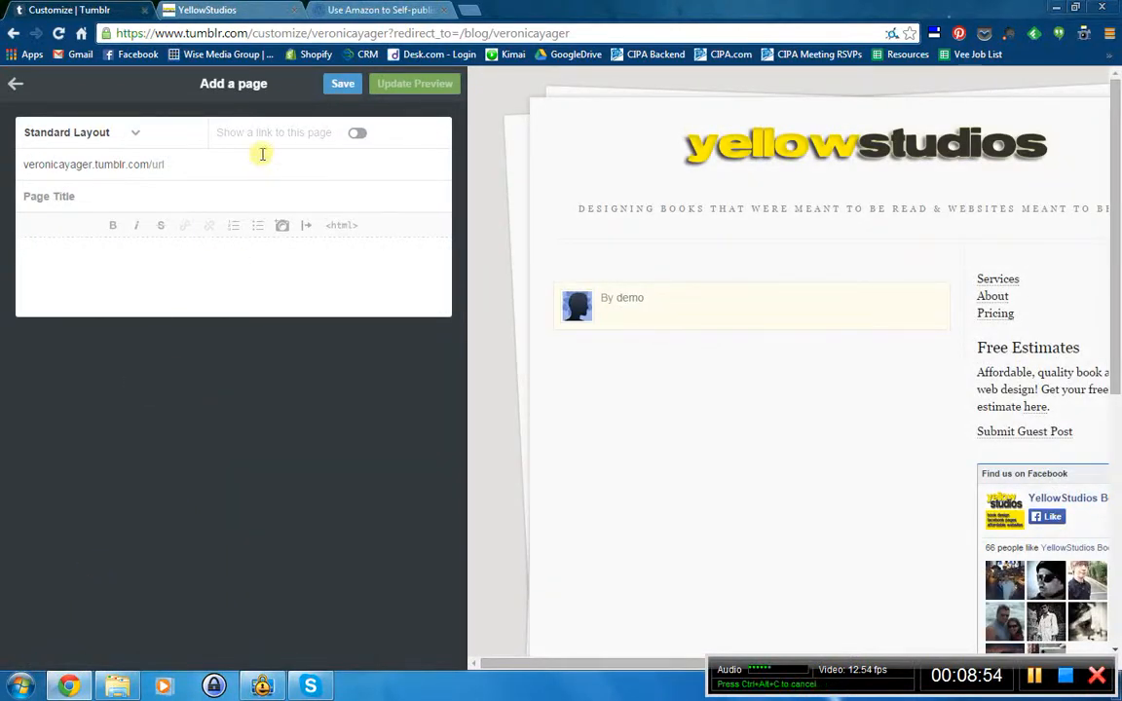
# - Enable the sidebar link, set the URL to wheretobuy and title it 'Where to buy my books'
pyautogui.click(359, 138)
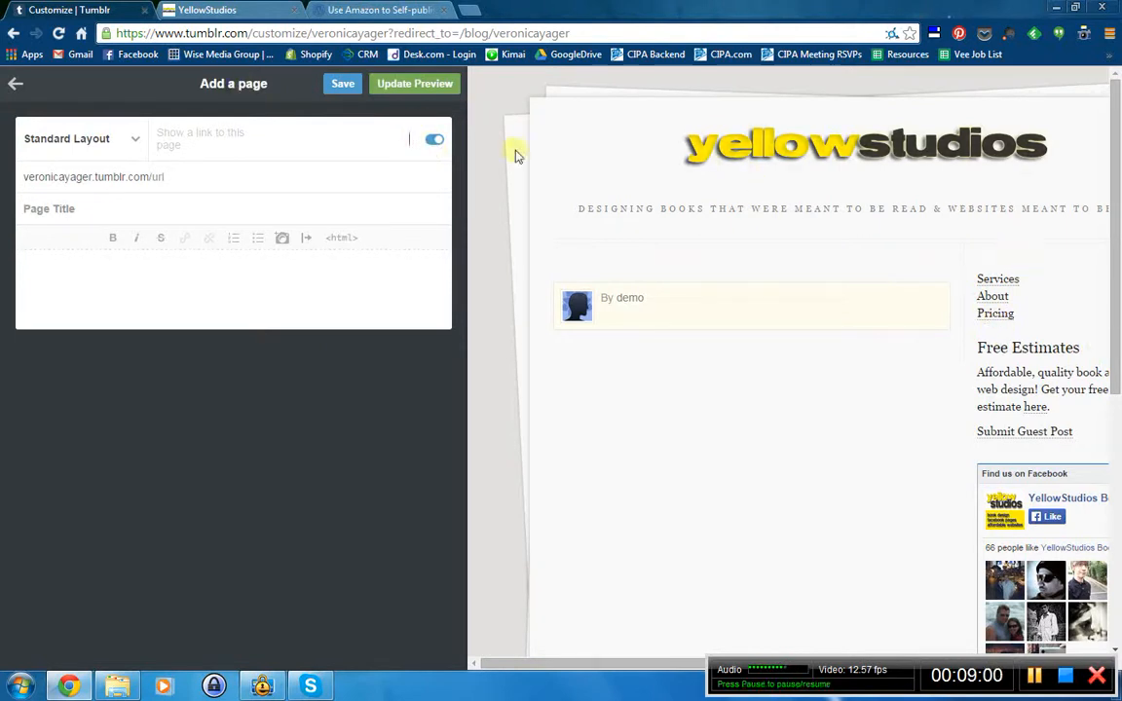
pyautogui.click(434, 144)
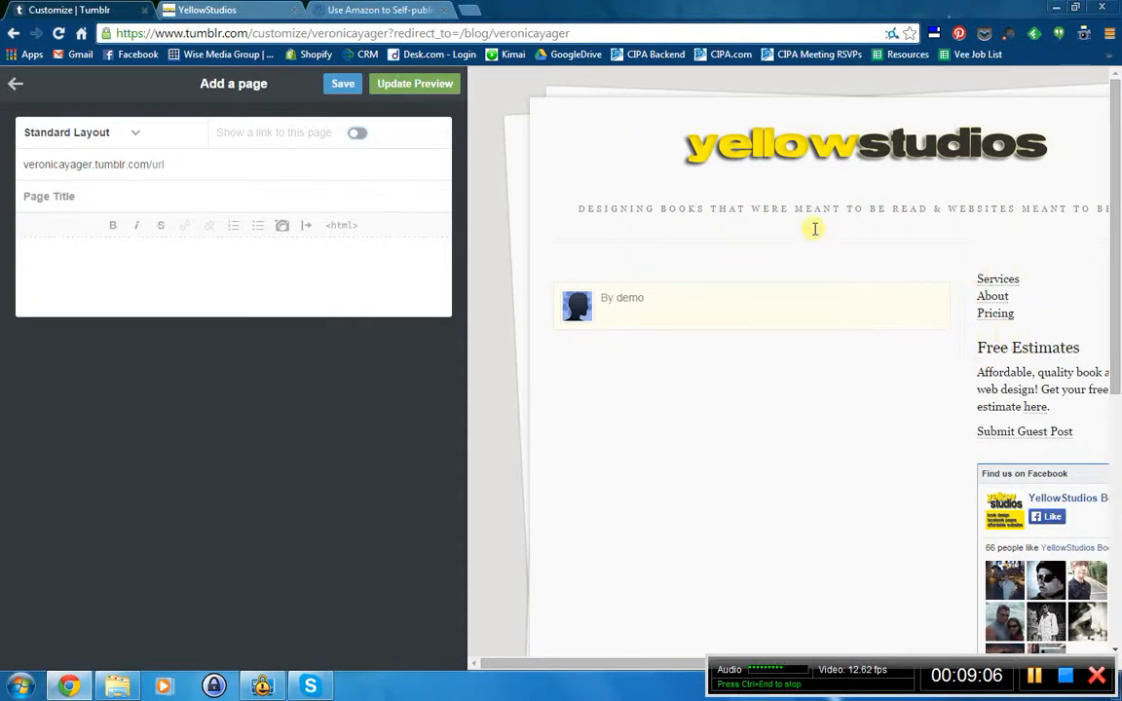
pyautogui.click(357, 134)
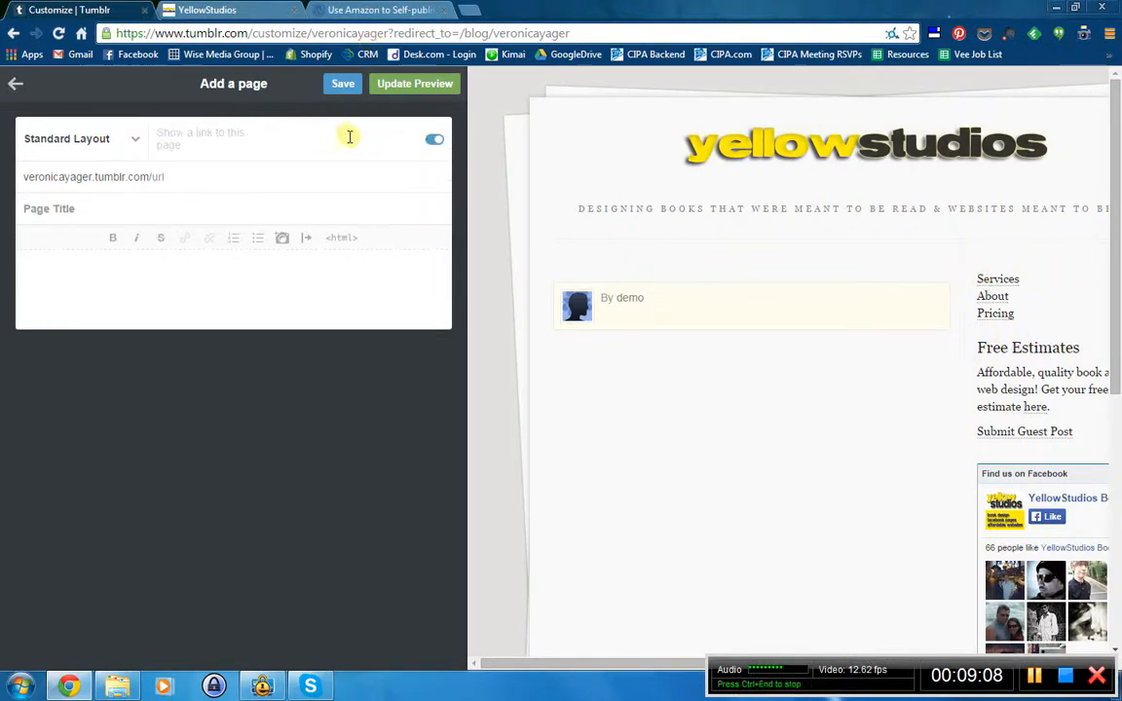
pyautogui.click(205, 175)
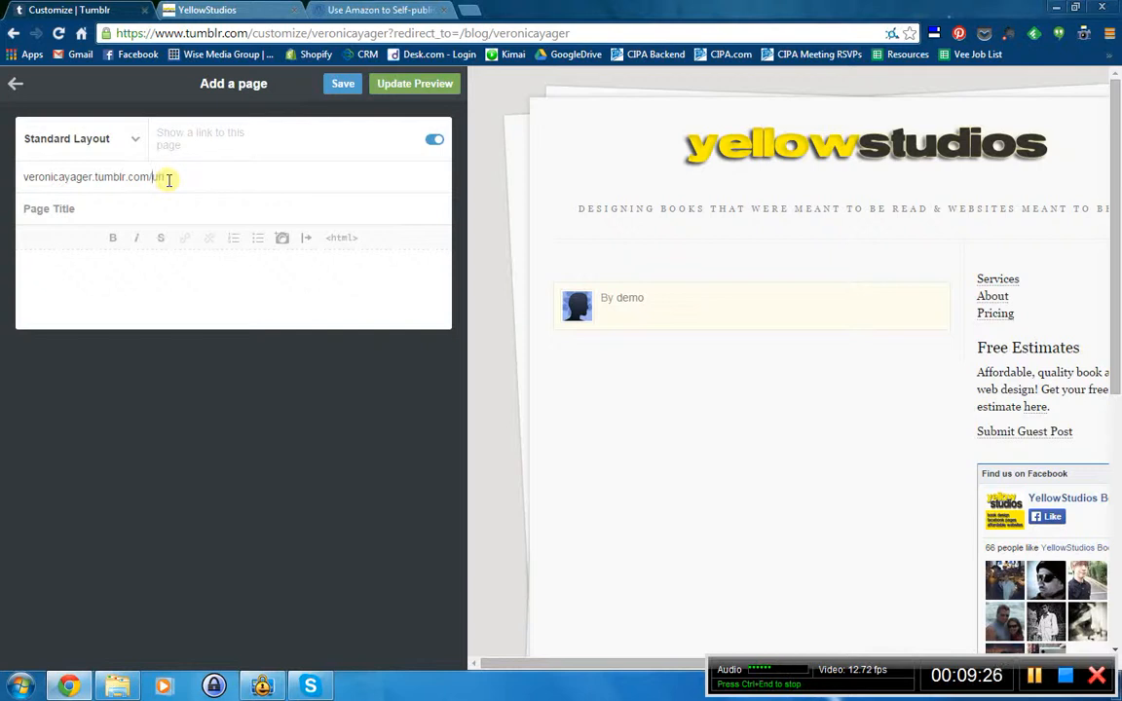
pyautogui.write('wheretobuy')
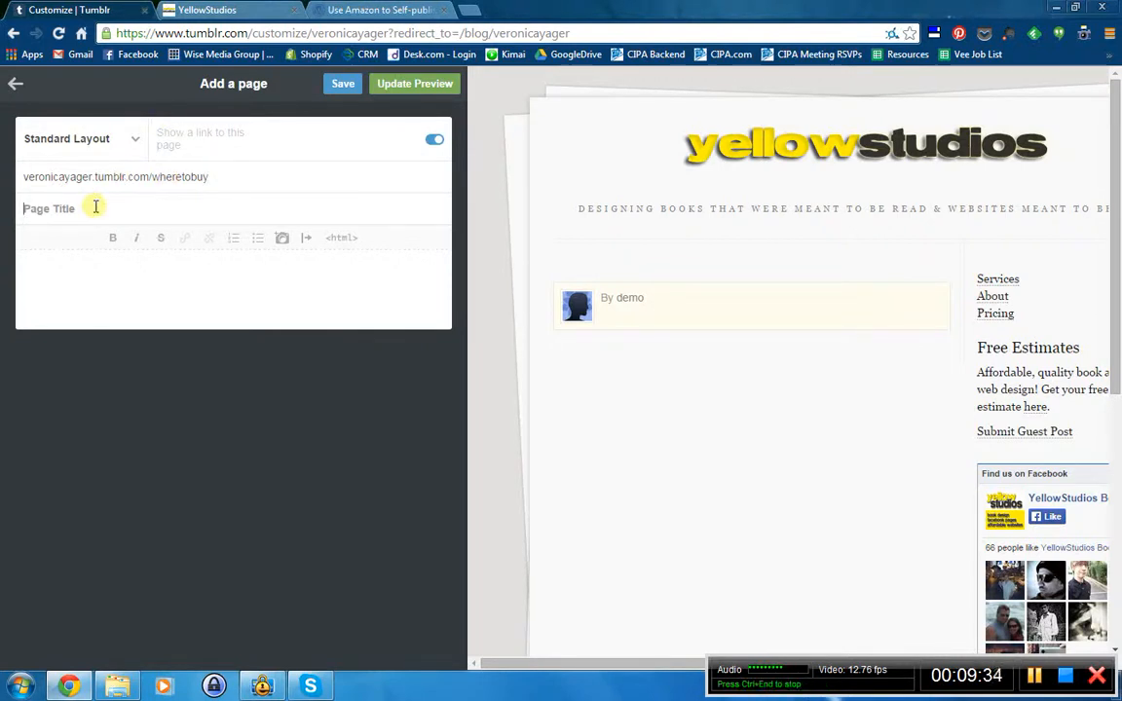
pyautogui.click(96, 206)
pyautogui.write('Where to buy my books')
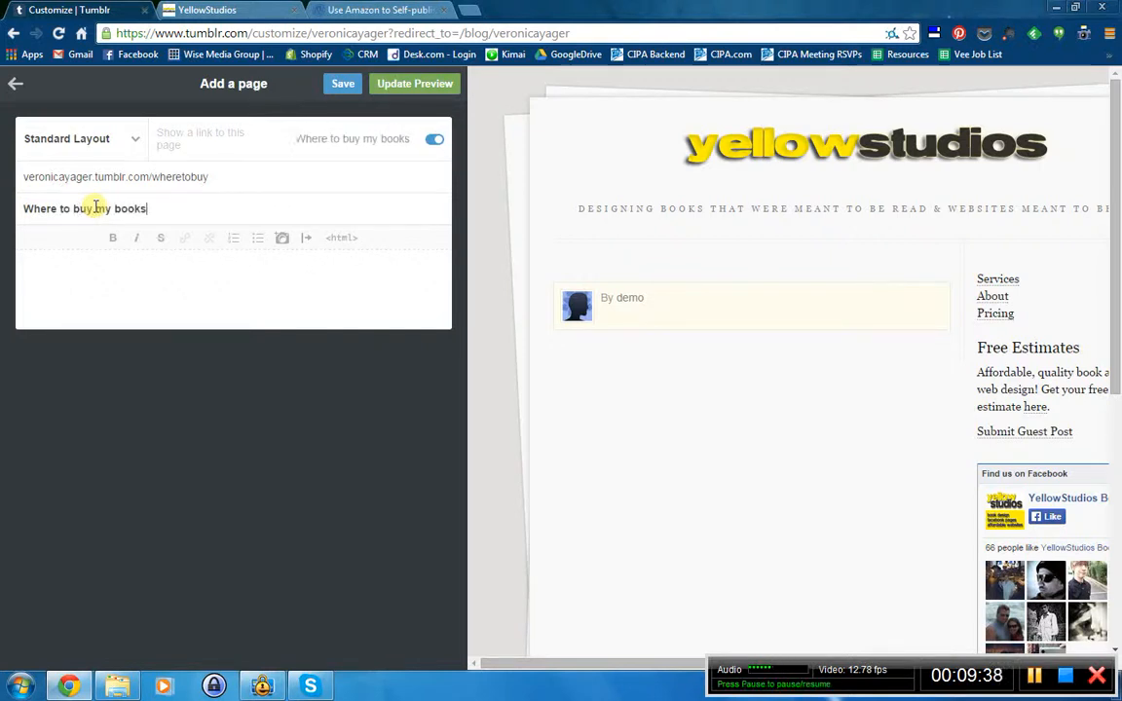
# - Write the page body listing Amazon and Nook on separate lines, trying a link on Amazon
pyautogui.click(121, 278)
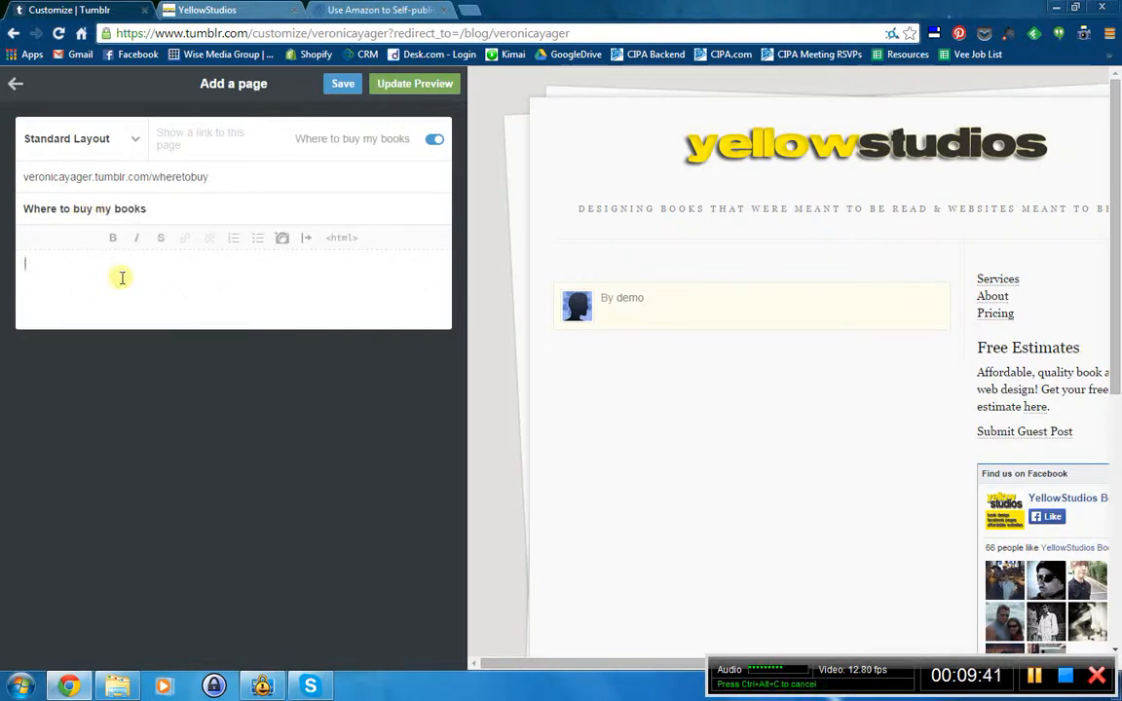
pyautogui.write('Amazon')
pyautogui.press('Return')
pyautogui.write('Nook')
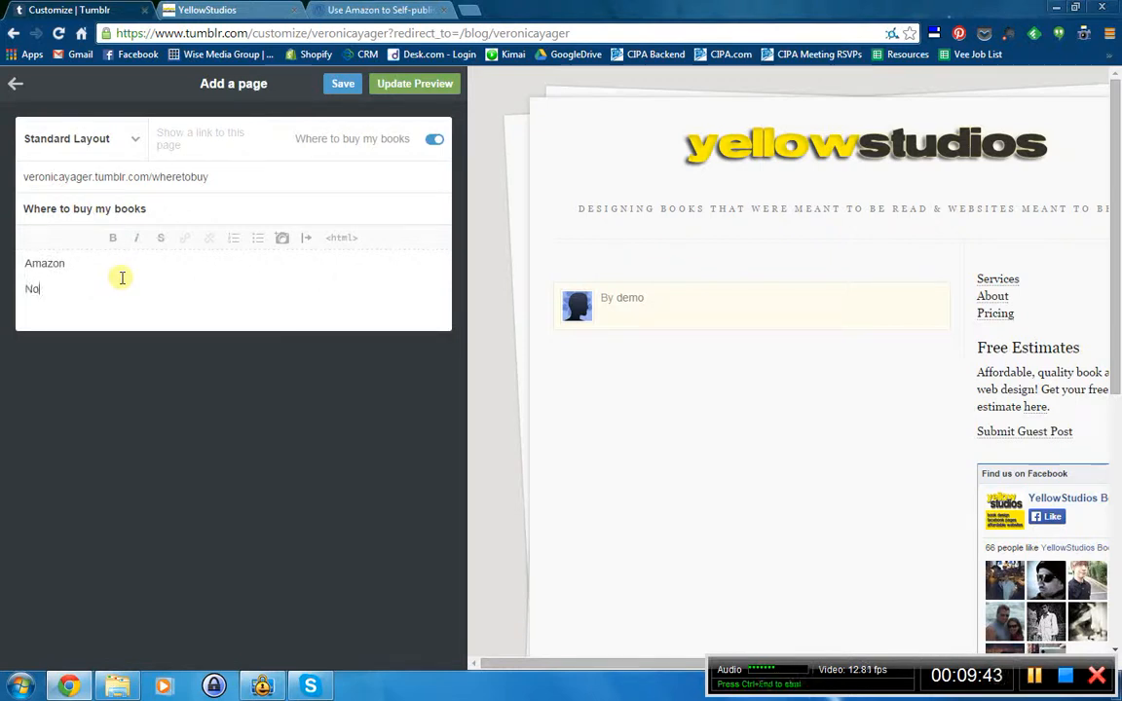
pyautogui.press('Return')
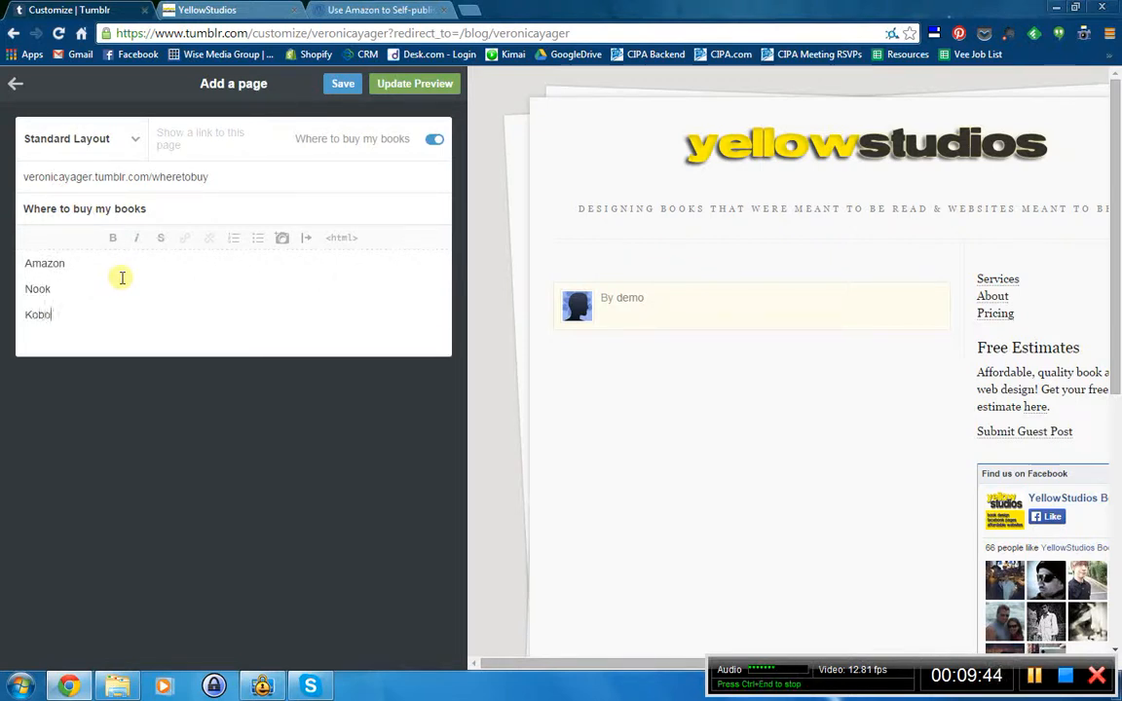
pyautogui.moveTo(68, 263); pyautogui.dragTo(8, 235)
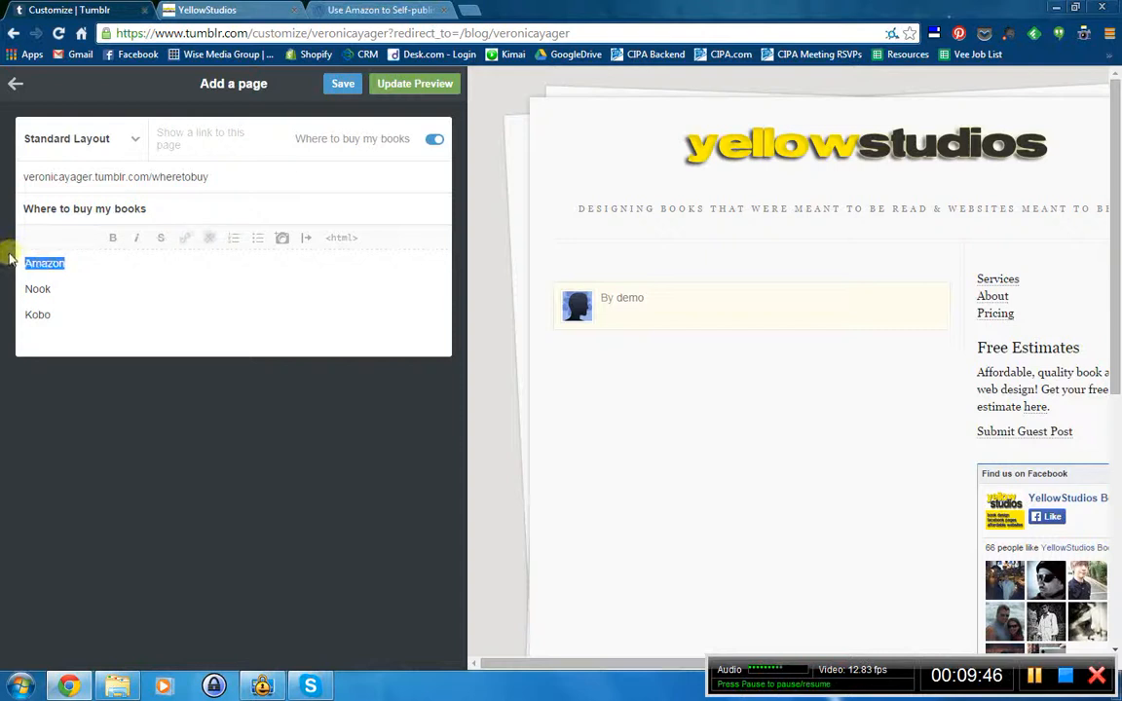
pyautogui.click(187, 239)
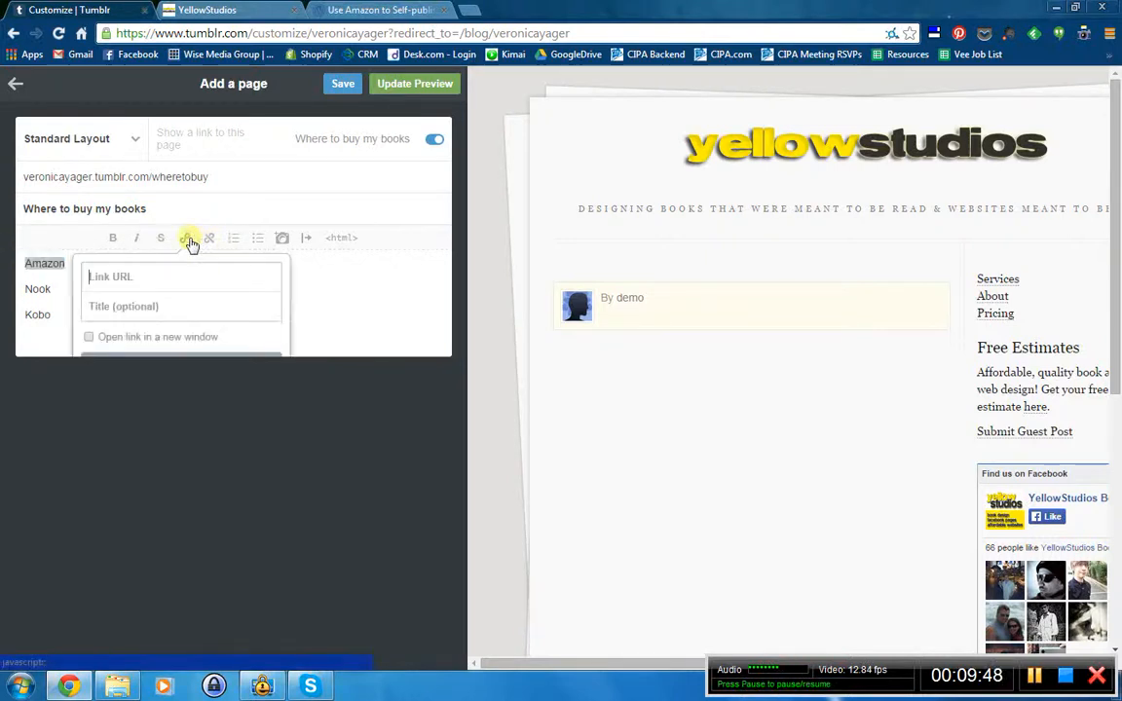
pyautogui.click(113, 275)
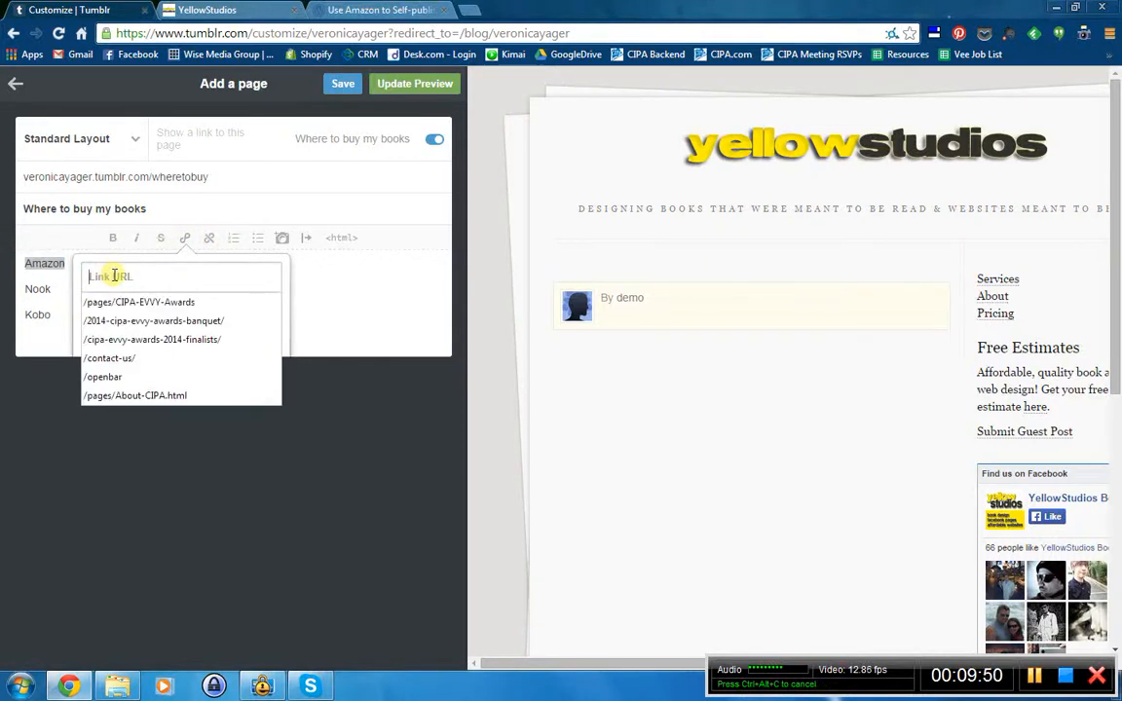
pyautogui.click(311, 278)
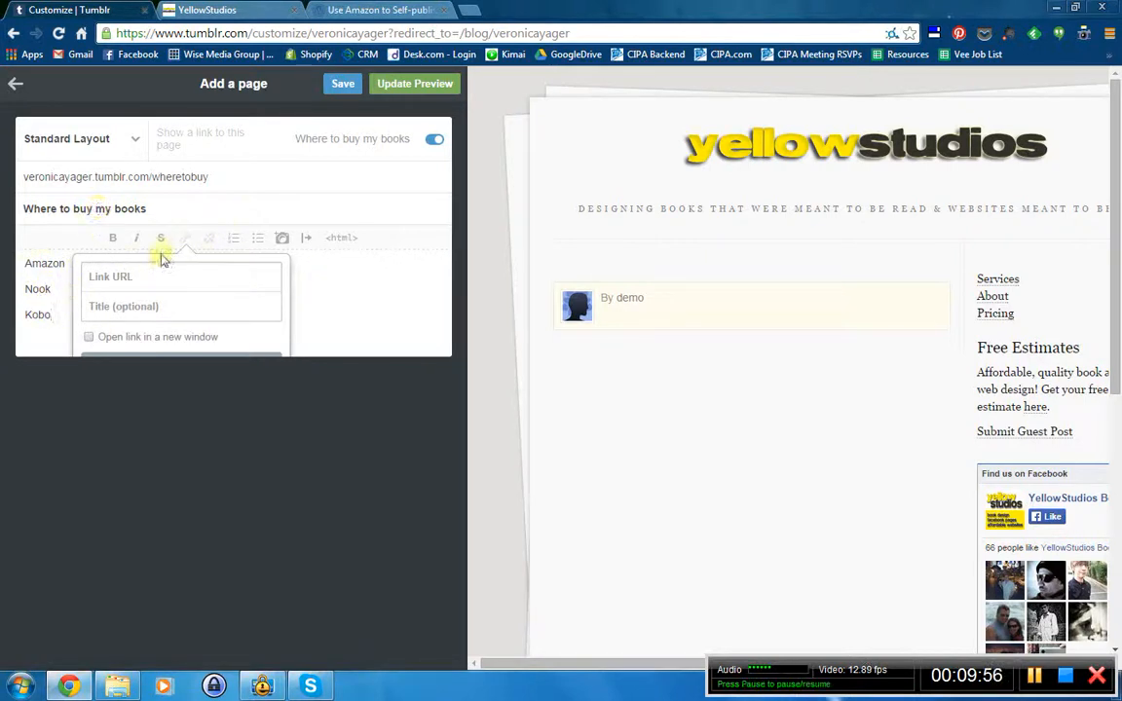
# - Update the preview and save the new Where to buy my books page
pyautogui.click(38, 282)
pyautogui.click(349, 287)
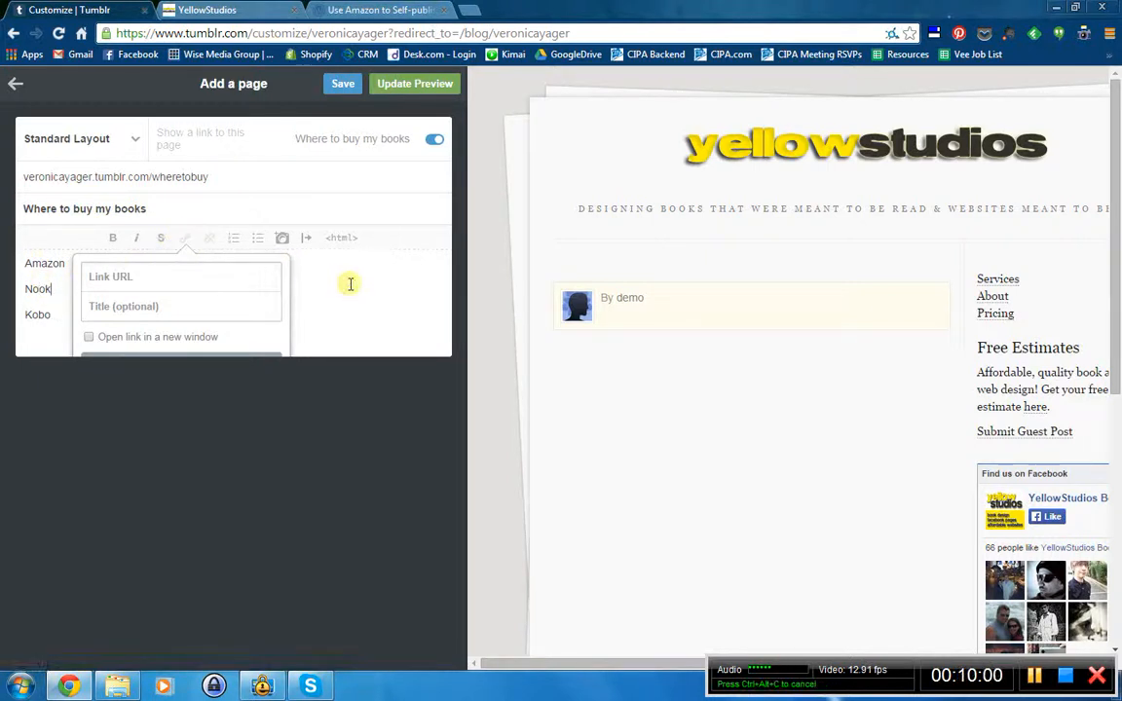
pyautogui.click(425, 86)
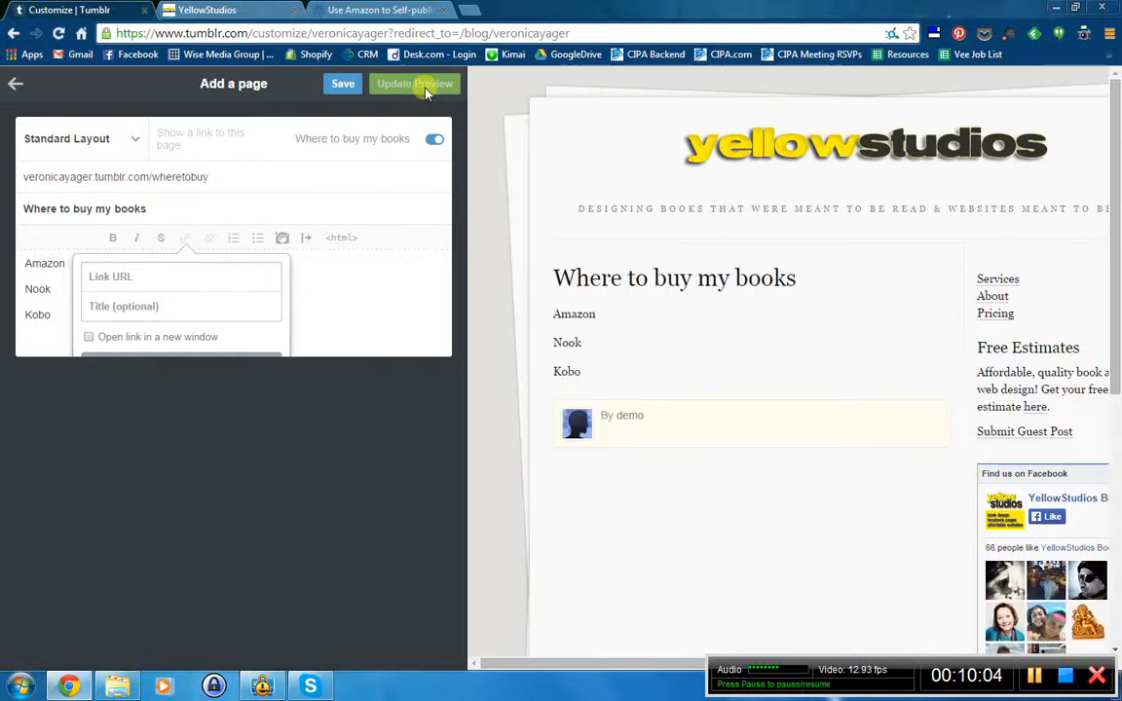
pyautogui.click(338, 85)
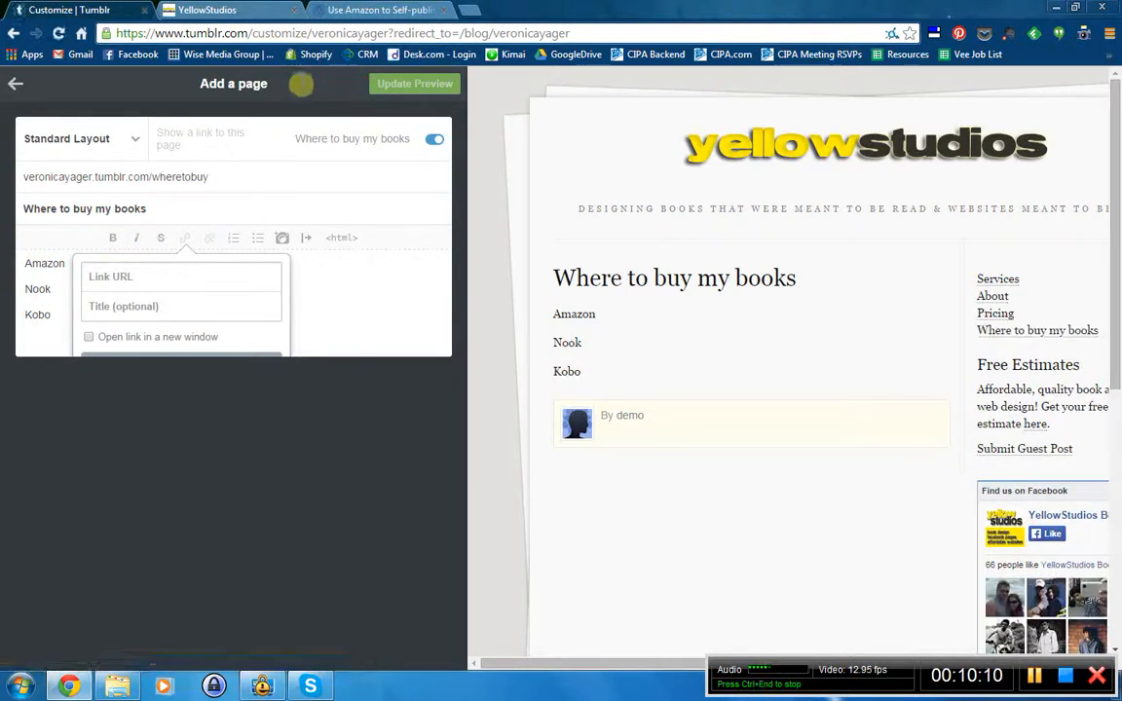
# - Move /wheretobuy to the top of the pages list, above /services, /about and /pricing, and save
pyautogui.click(20, 85)
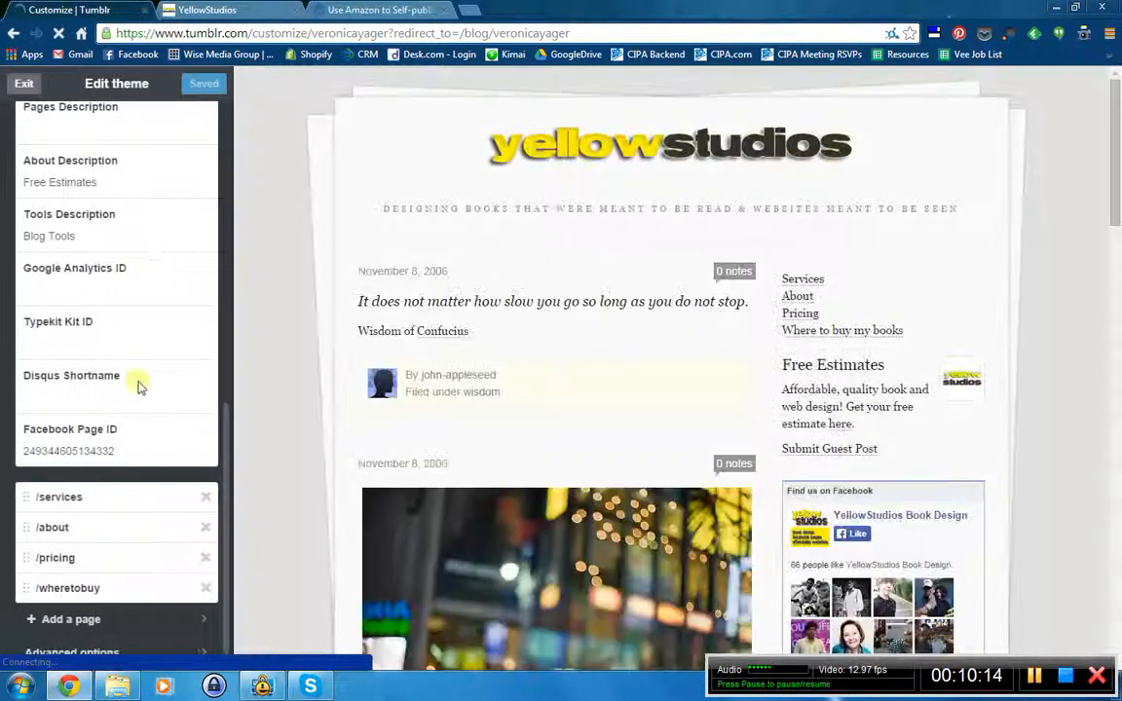
pyautogui.scroll(-1, 148, 484)
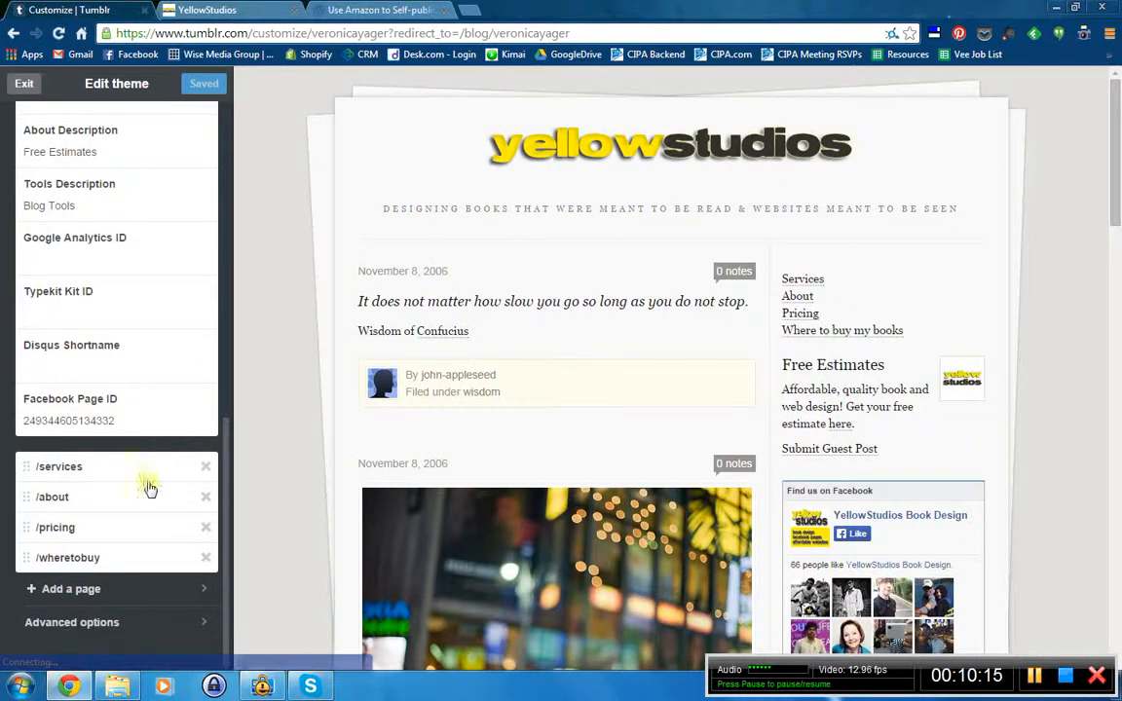
pyautogui.click(84, 567)
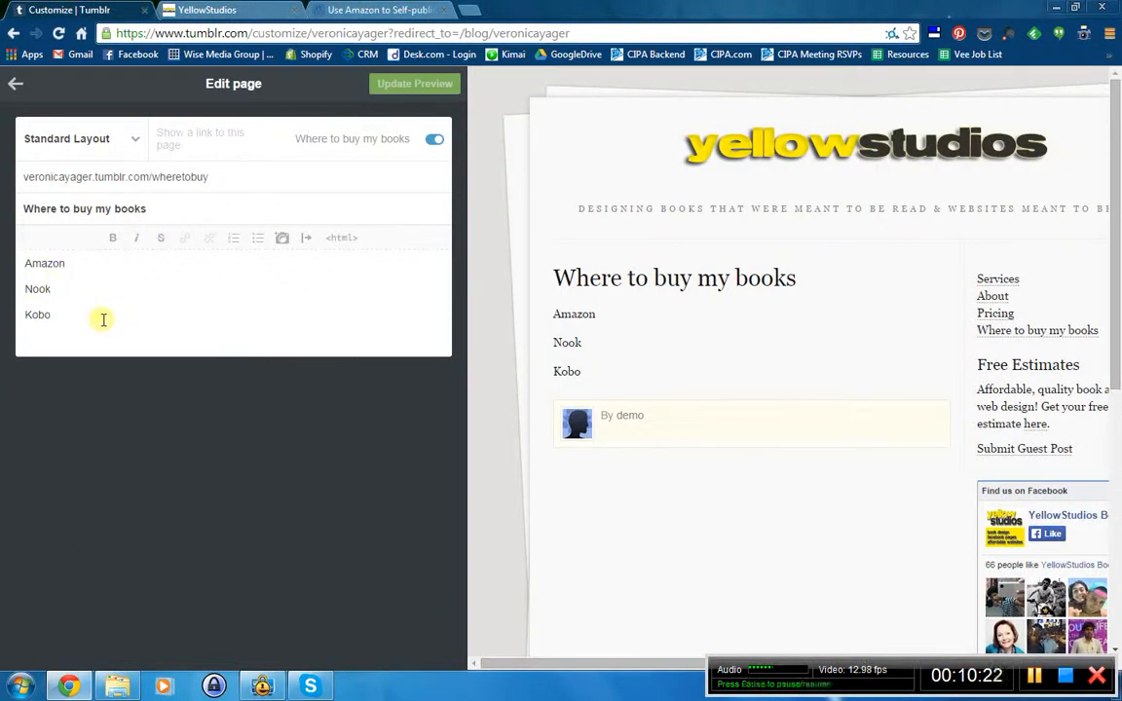
pyautogui.click(13, 90)
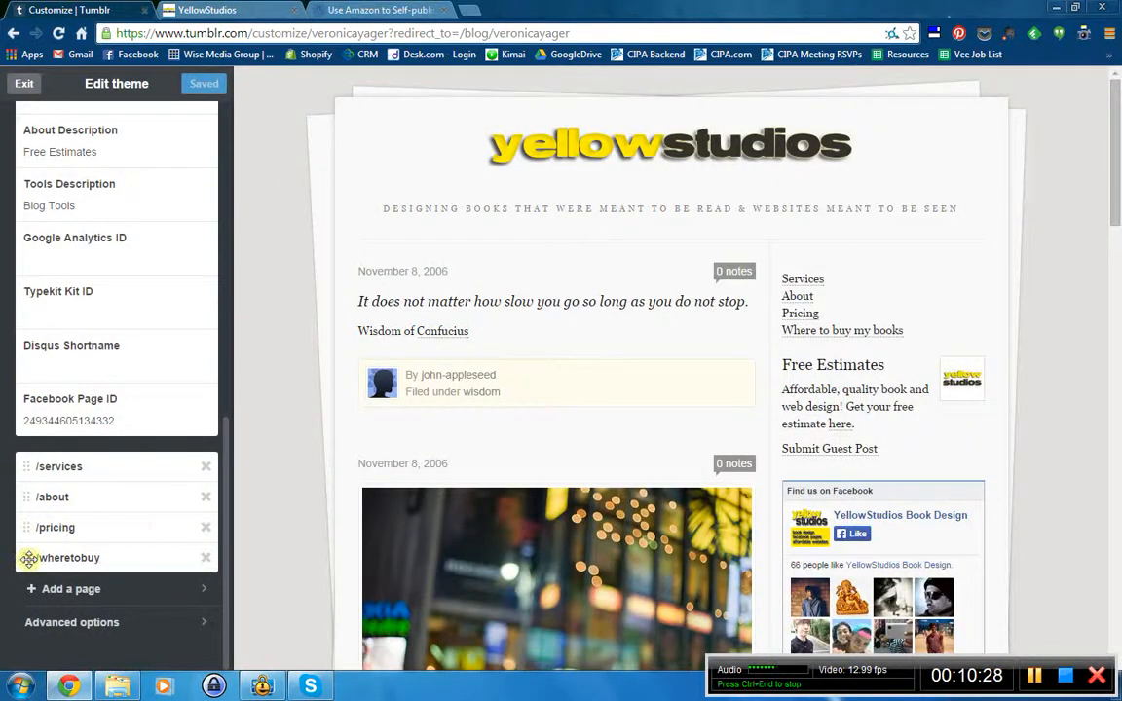
pyautogui.moveTo(226, 537); pyautogui.dragTo(224, 134)
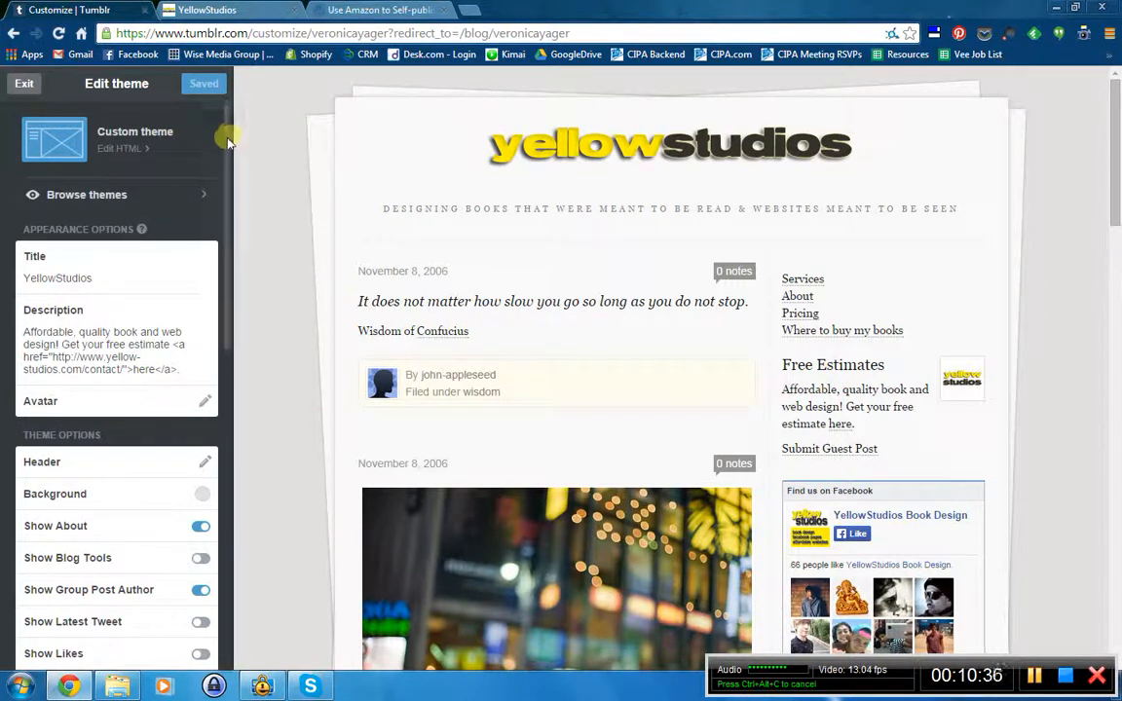
pyautogui.moveTo(225, 139); pyautogui.dragTo(236, 573)
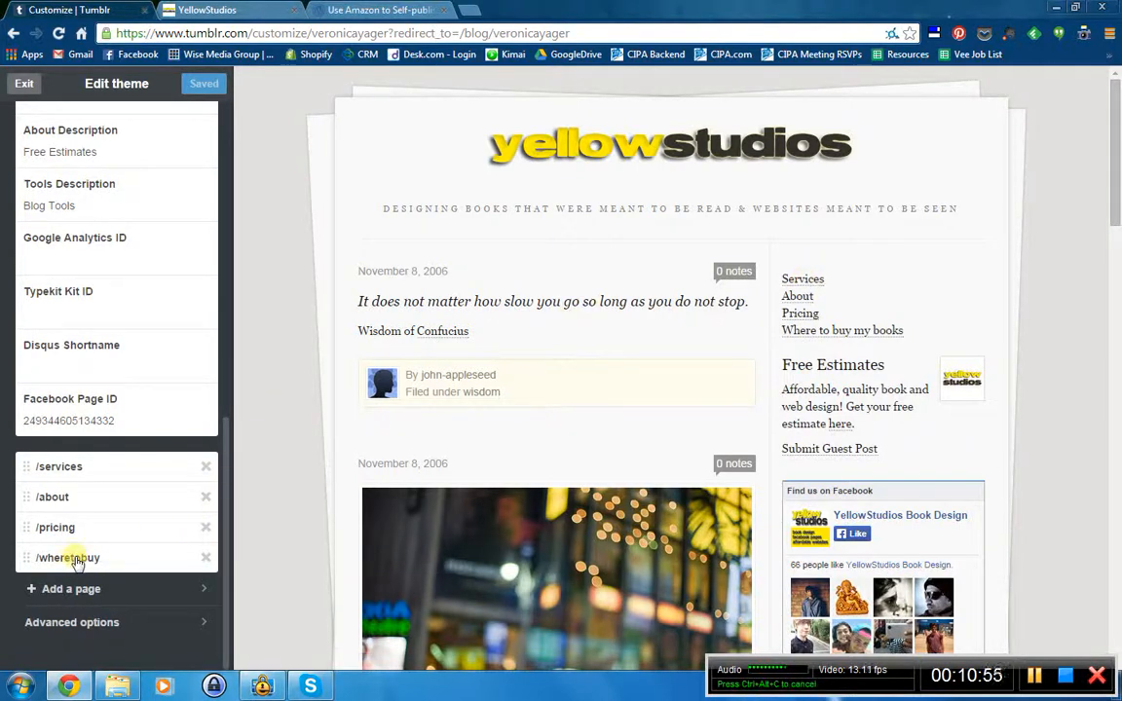
pyautogui.moveTo(77, 559); pyautogui.dragTo(81, 468)
pyautogui.click(202, 85)
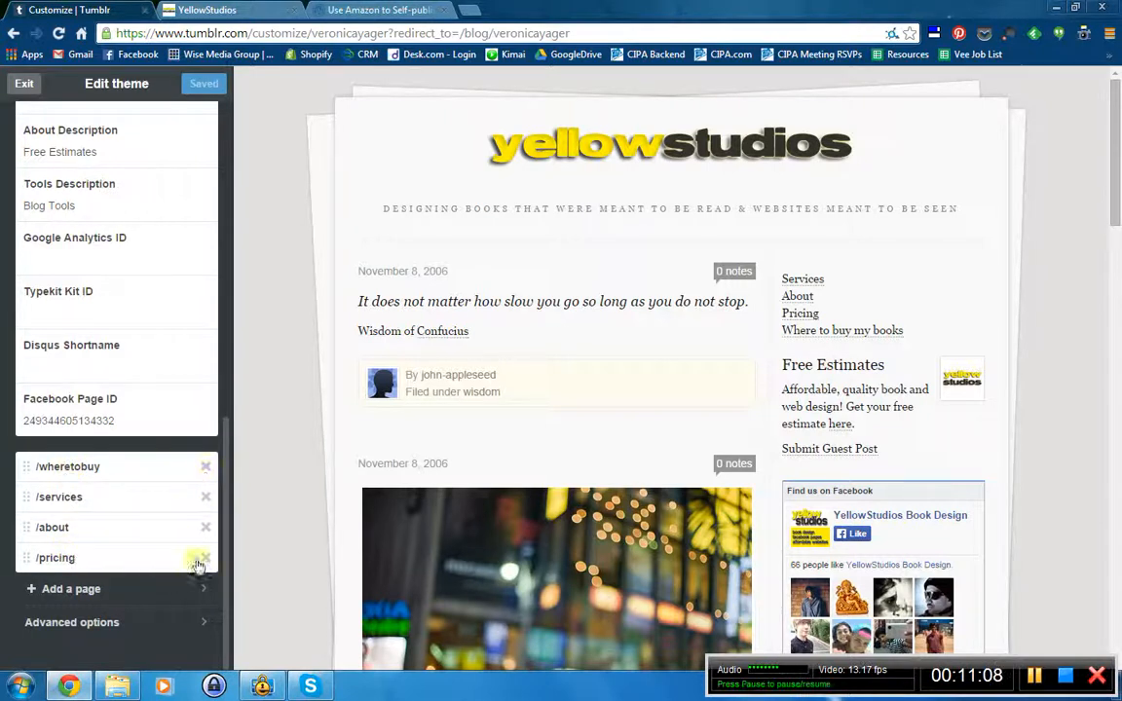
# - Delete the old /wheretobuy page and start a new linked page titled 'Where to buy my books'
pyautogui.click(205, 467)
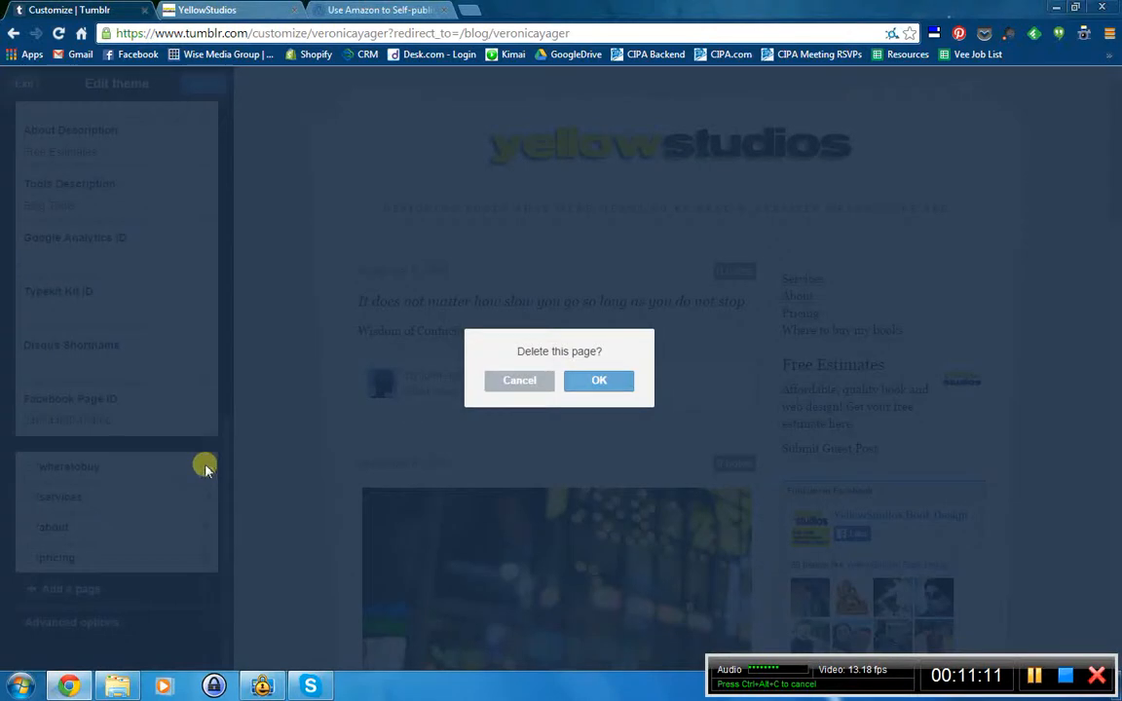
pyautogui.click(596, 381)
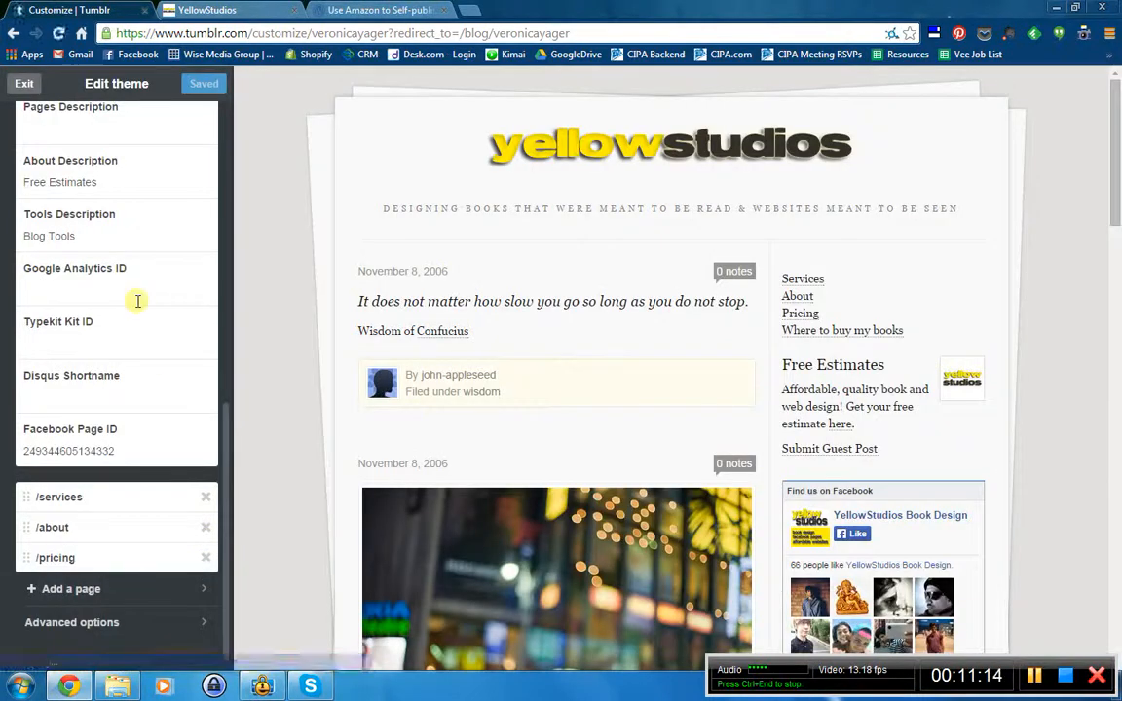
pyautogui.click(76, 591)
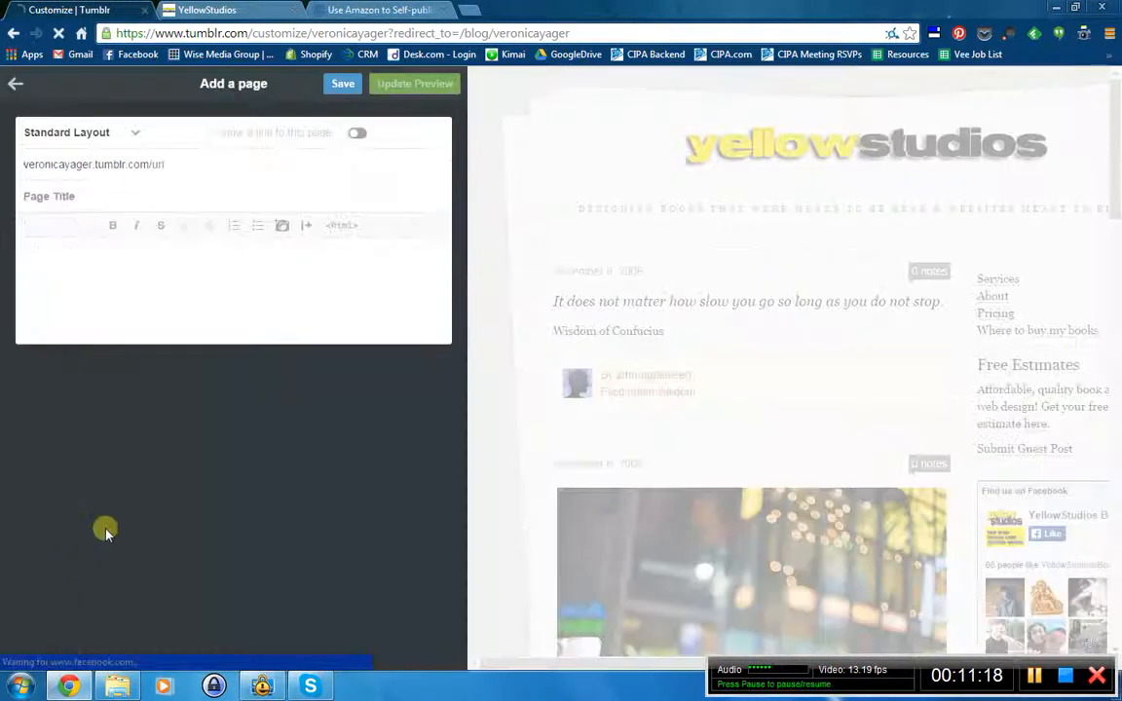
pyautogui.click(356, 134)
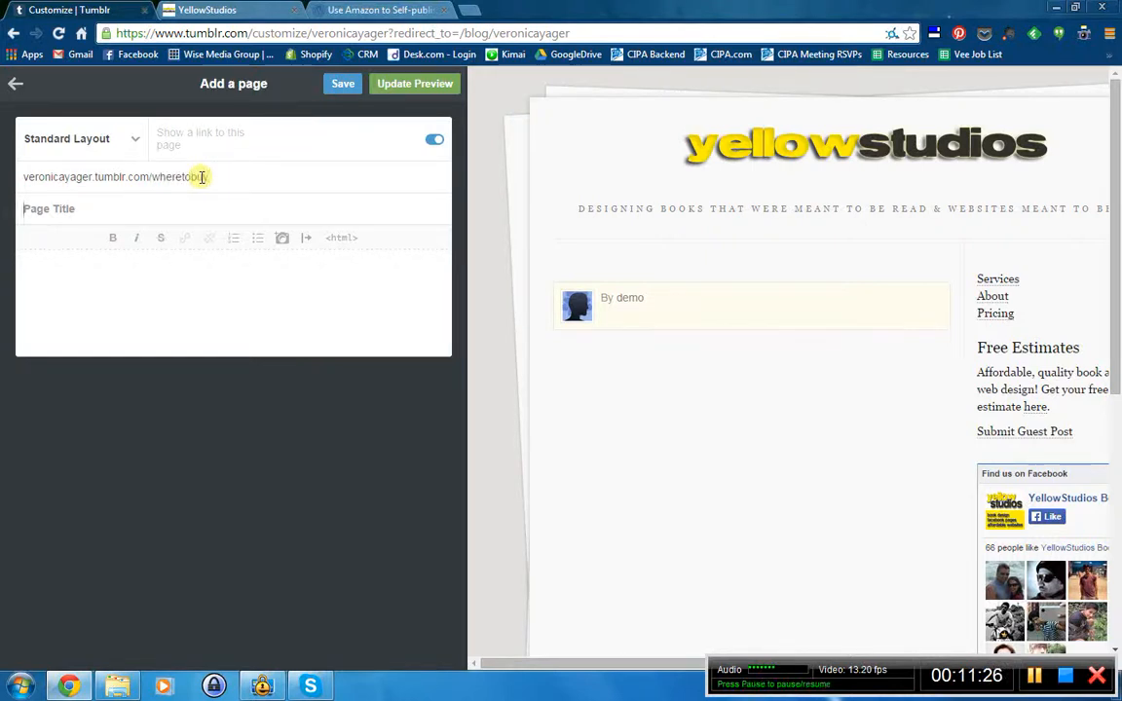
pyautogui.write('Where to buy ')
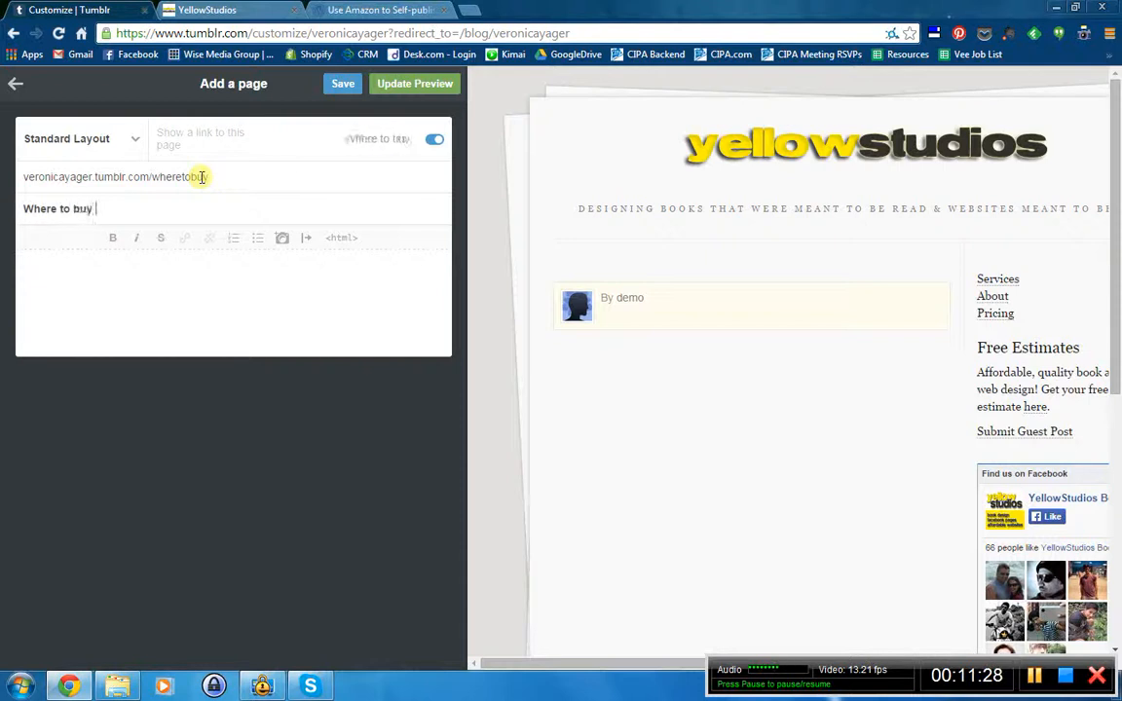
pyautogui.write('my books')
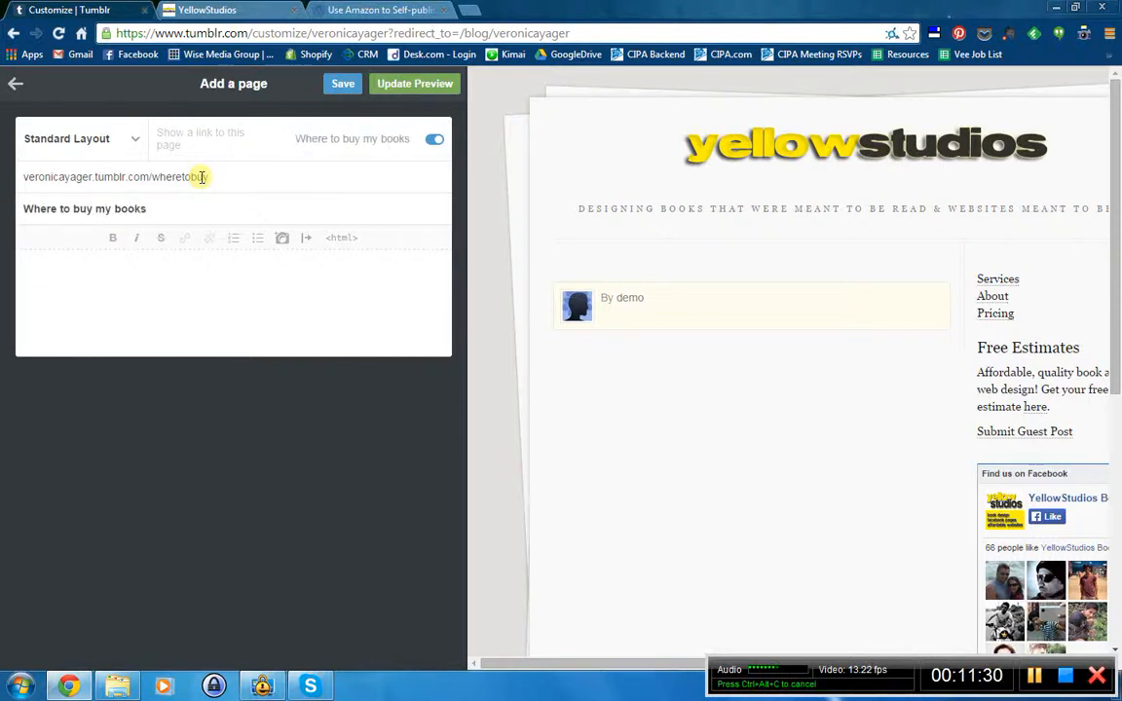
# - Write the body with Amazon, Nook and Kobo on separate lines and update the preview
pyautogui.click(166, 266)
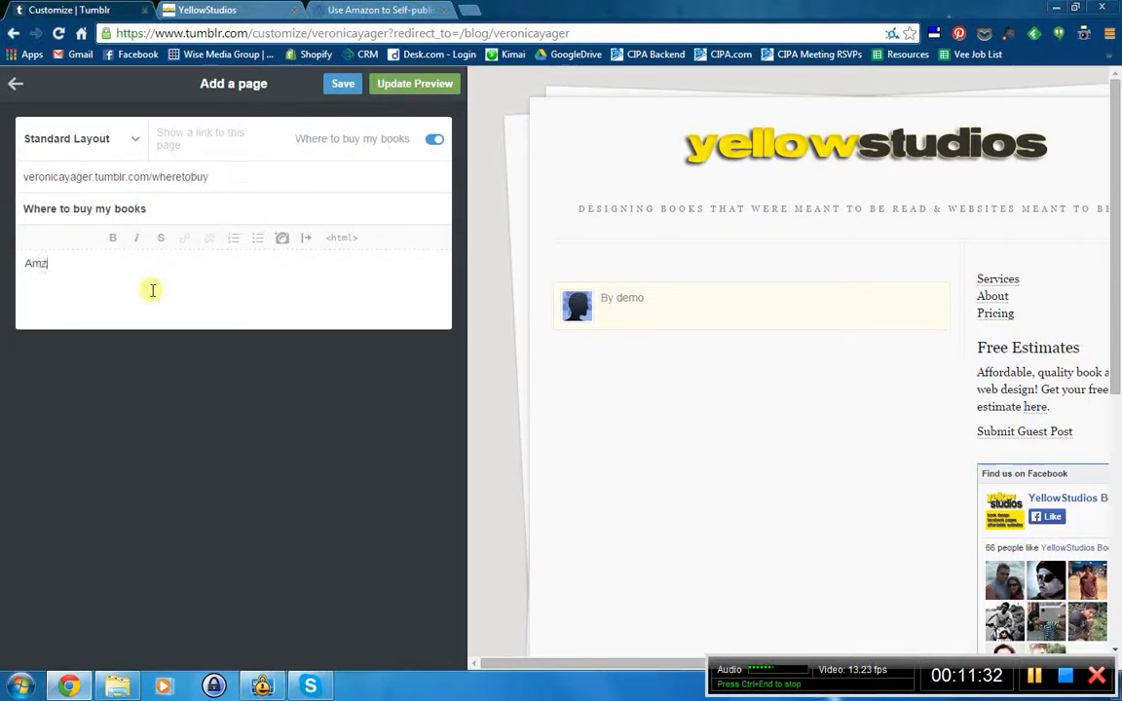
pyautogui.write('Amazon')
pyautogui.press('Return')
pyautogui.write('N')
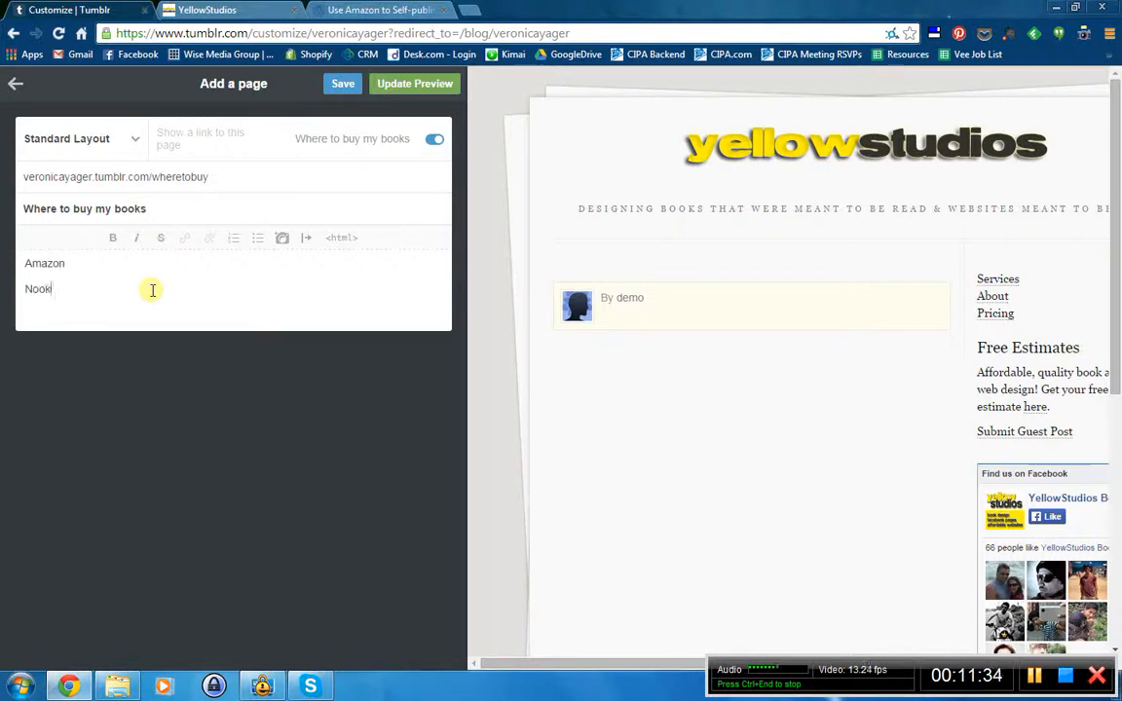
pyautogui.write('ook')
pyautogui.press('Return')
pyautogui.write('Kobo')
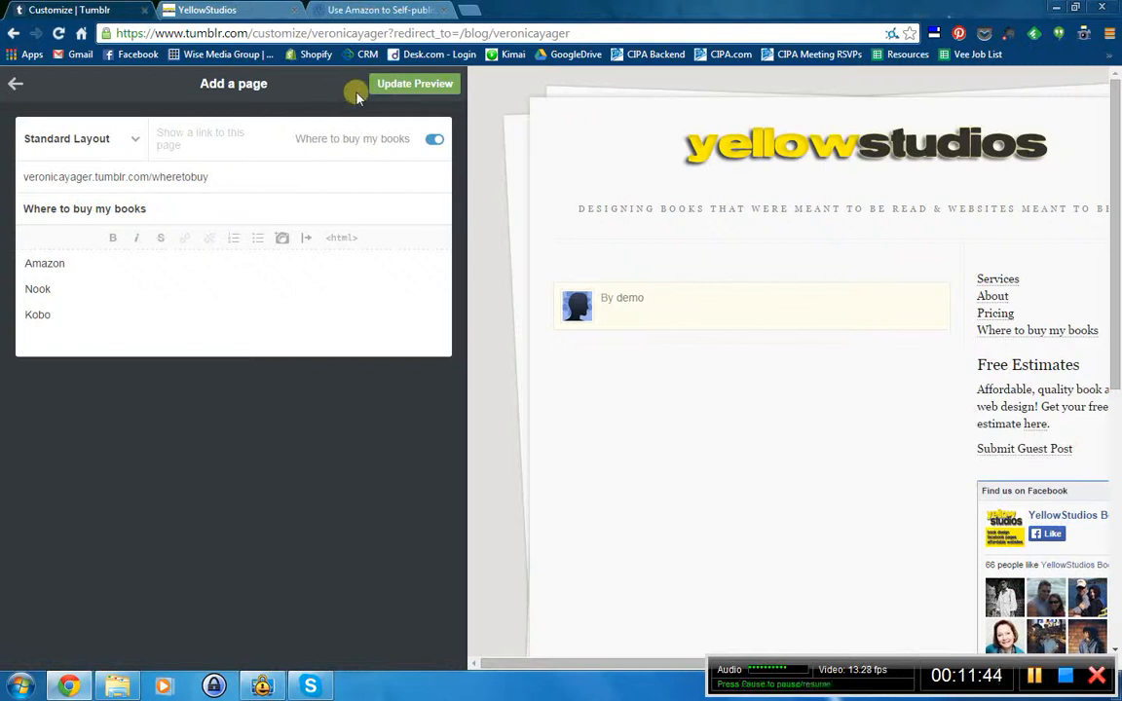
pyautogui.click(400, 87)
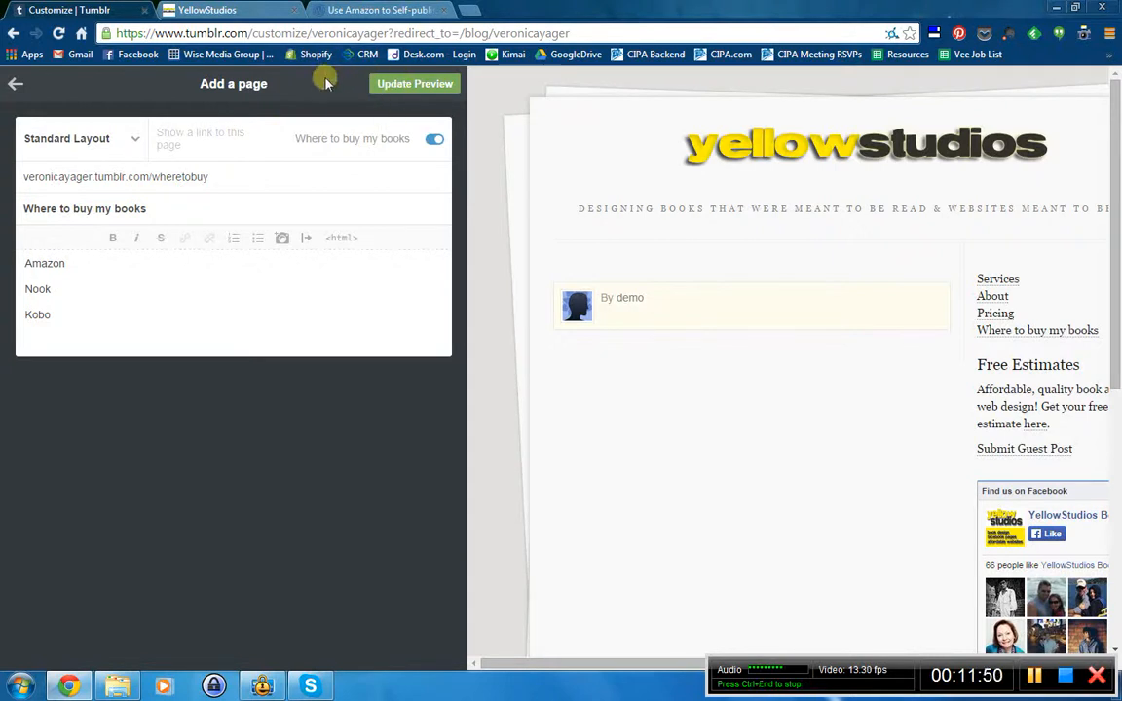
# - Add an 'Enjoy!' line below Kobo, refresh the preview and save the page
pyautogui.click(91, 320)
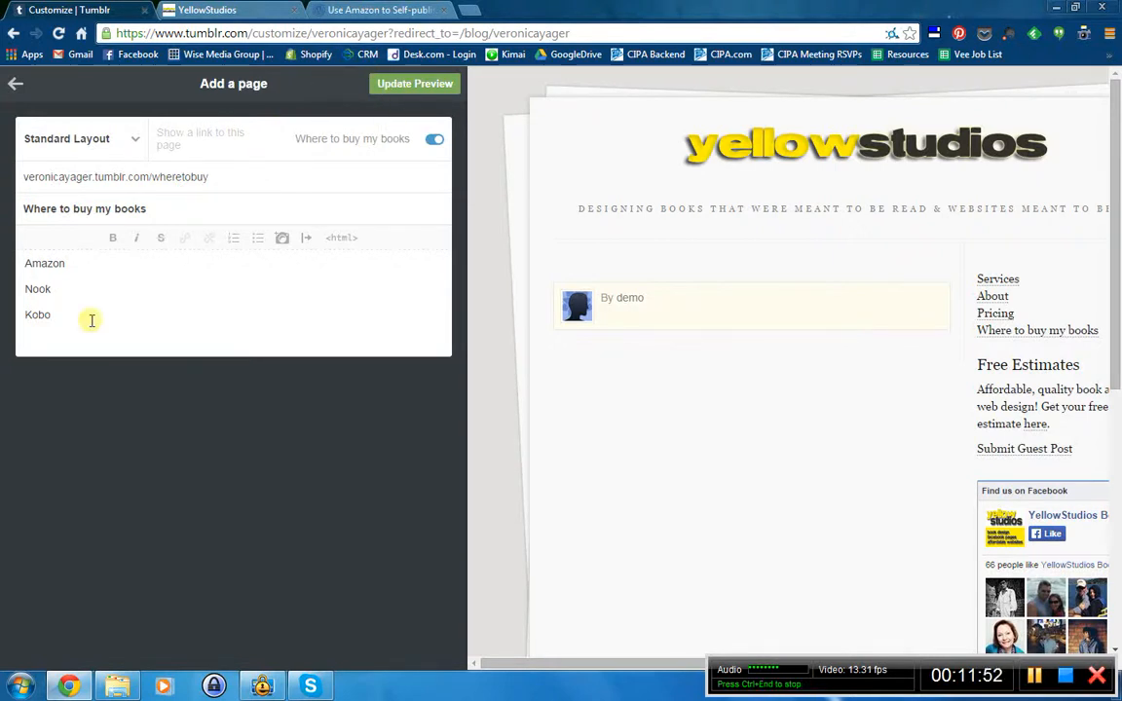
pyautogui.press('Return')
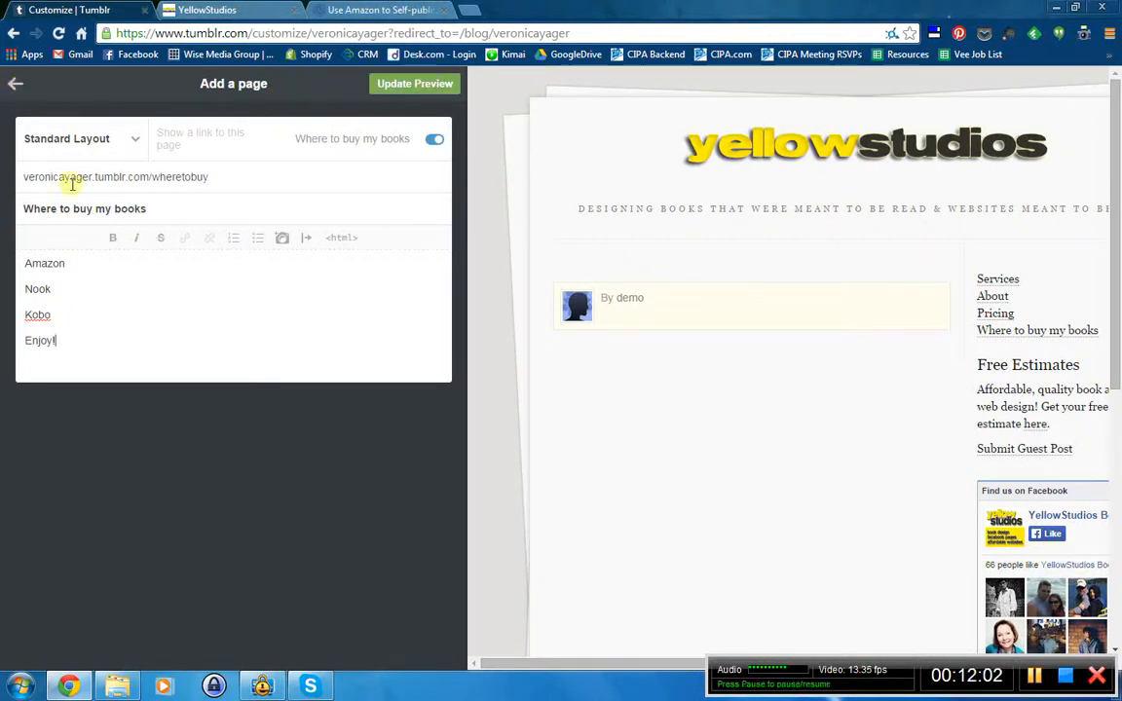
pyautogui.click(400, 86)
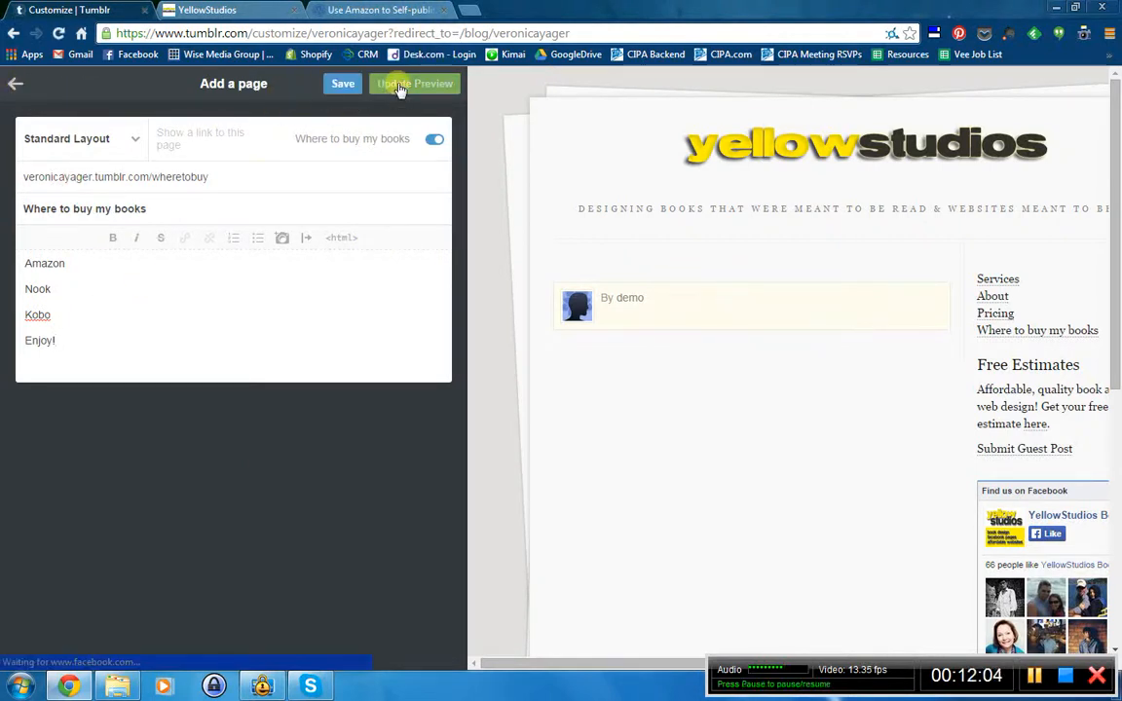
pyautogui.click(346, 90)
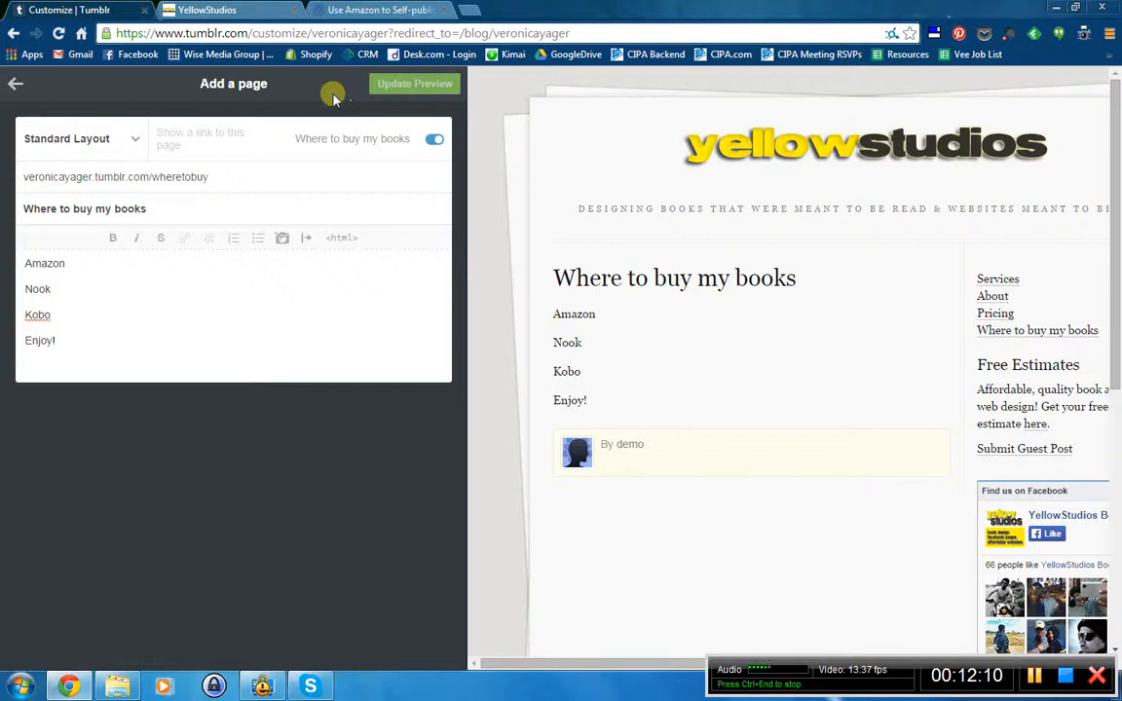
# - Move /wheretobuy just below /services in the pages list and exit the theme editor
pyautogui.click(17, 86)
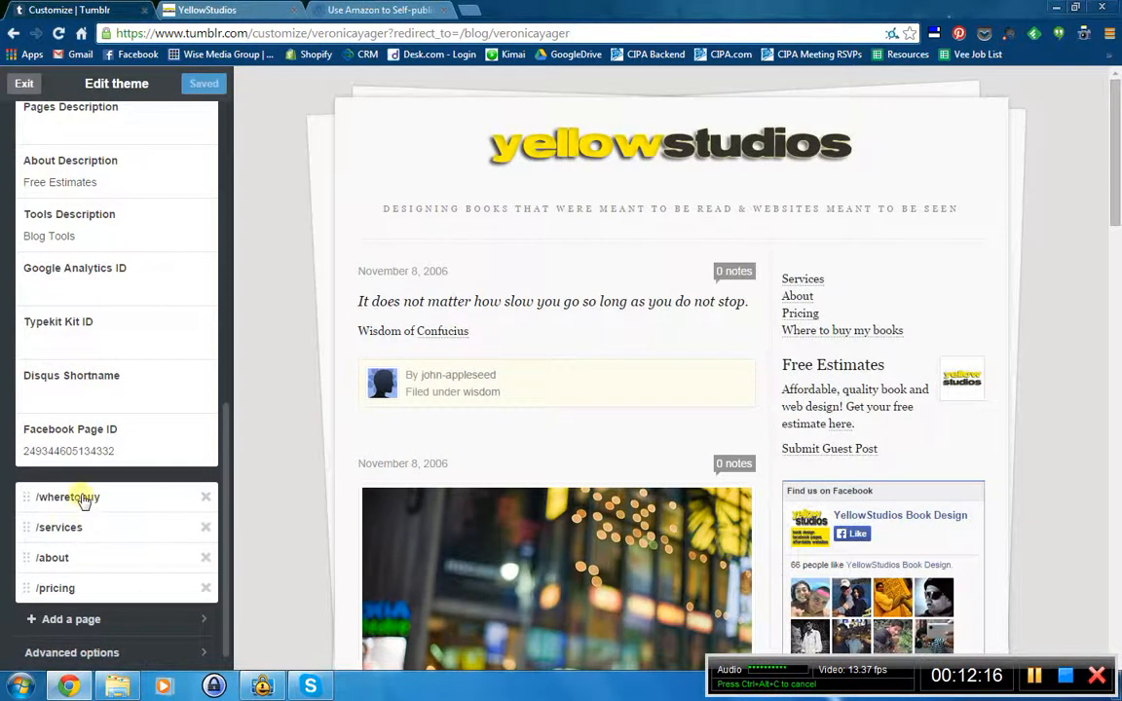
pyautogui.moveTo(83, 497); pyautogui.dragTo(81, 531)
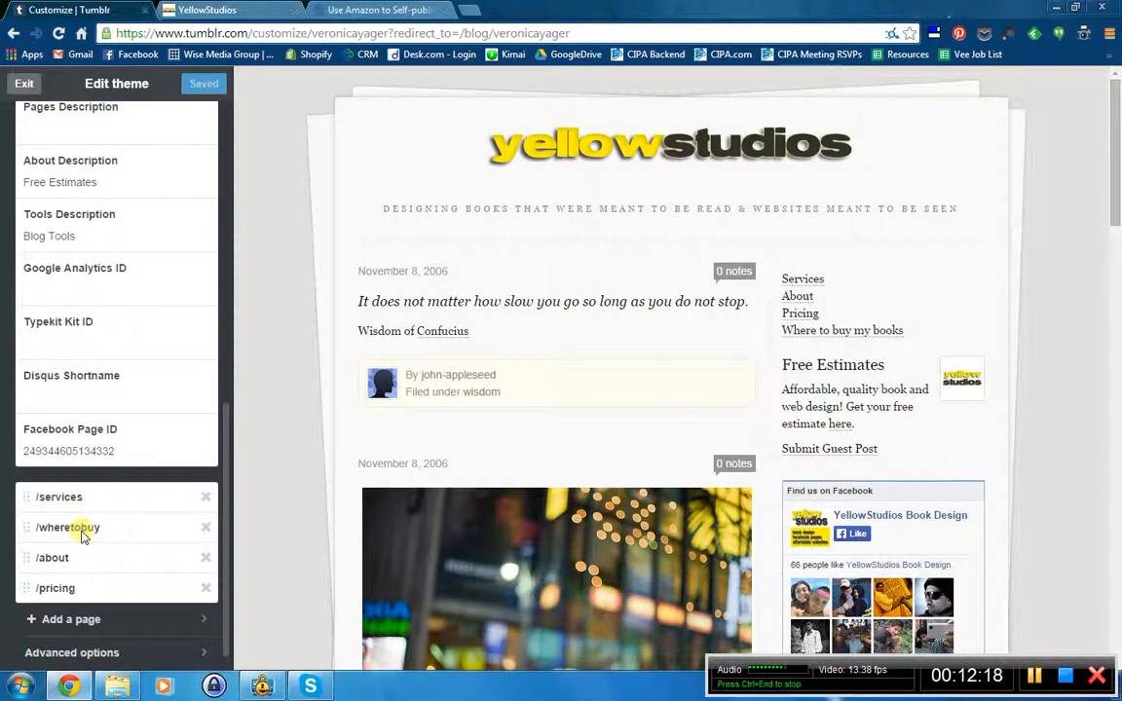
pyautogui.click(21, 86)
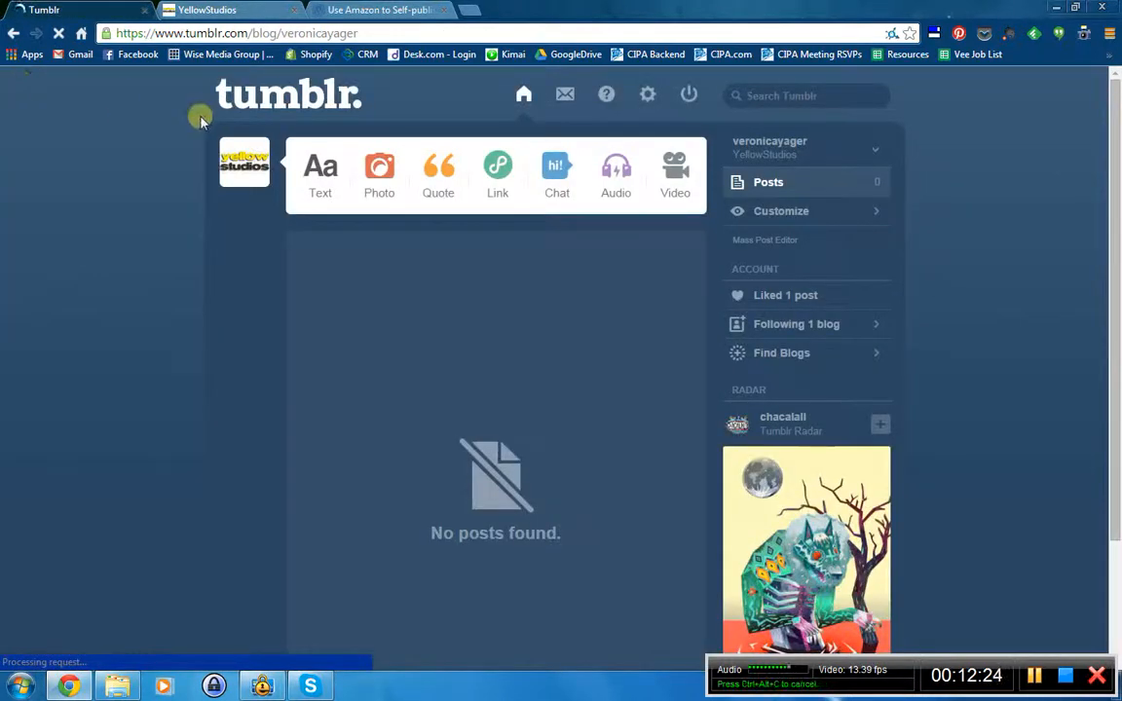
# - Reload the live blog to see the new sidebar link, then reopen theme customization
pyautogui.click(203, 11)
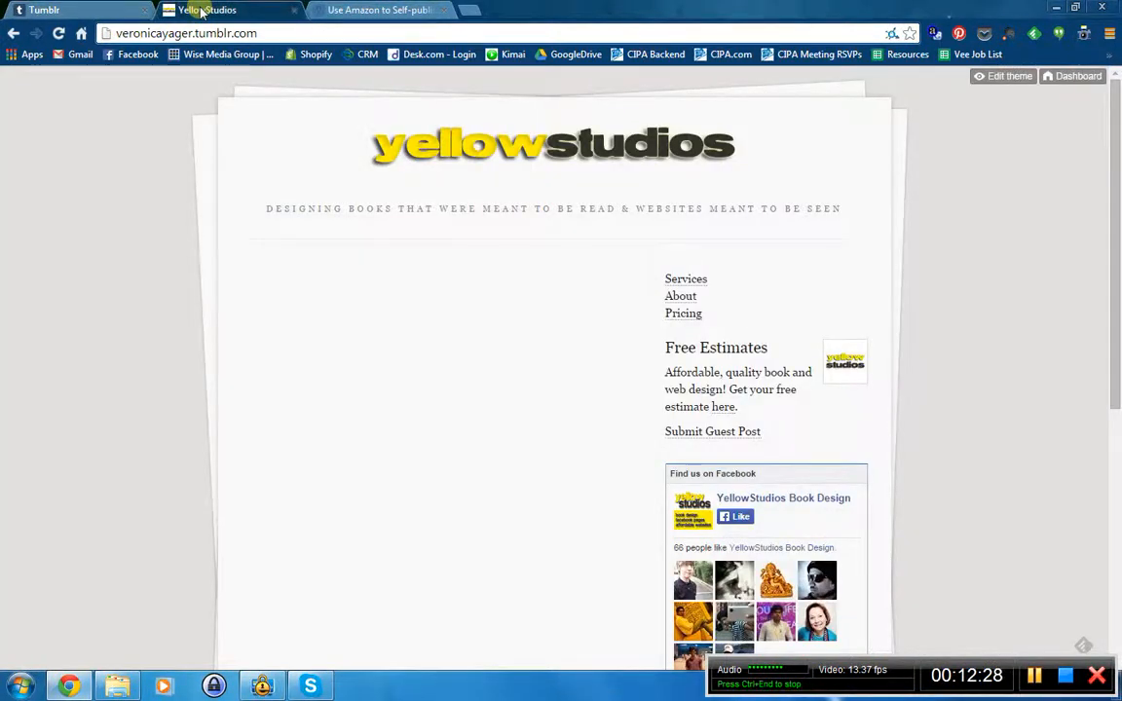
pyautogui.press('F5')
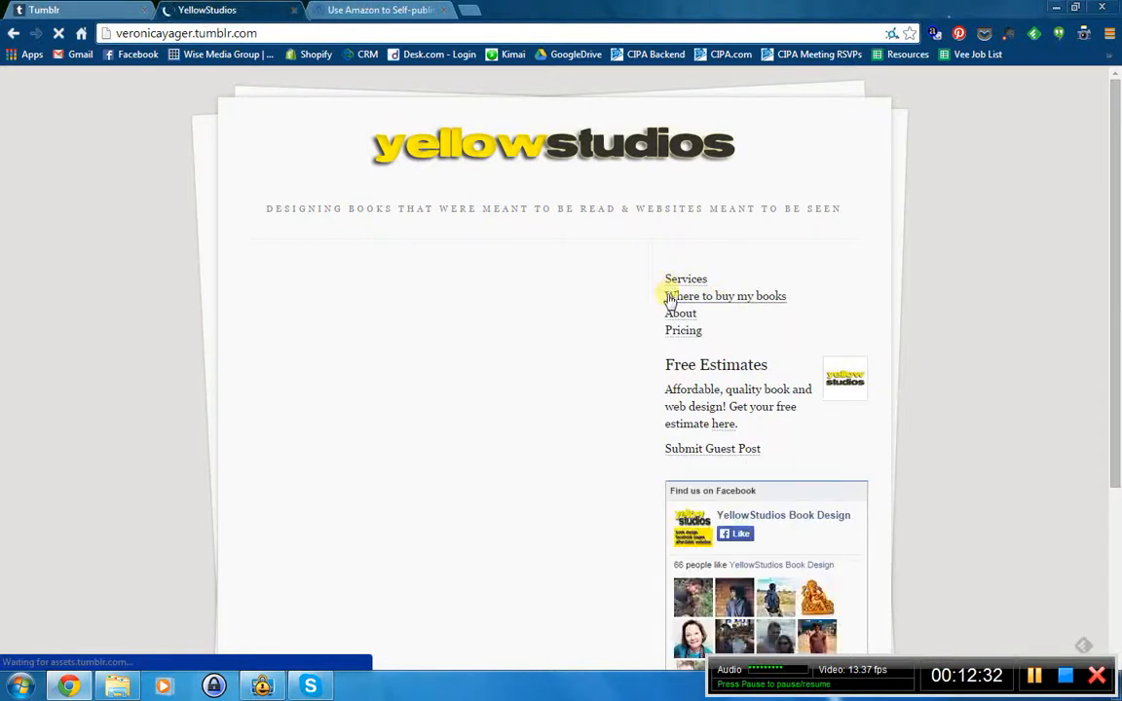
pyautogui.click(86, 8)
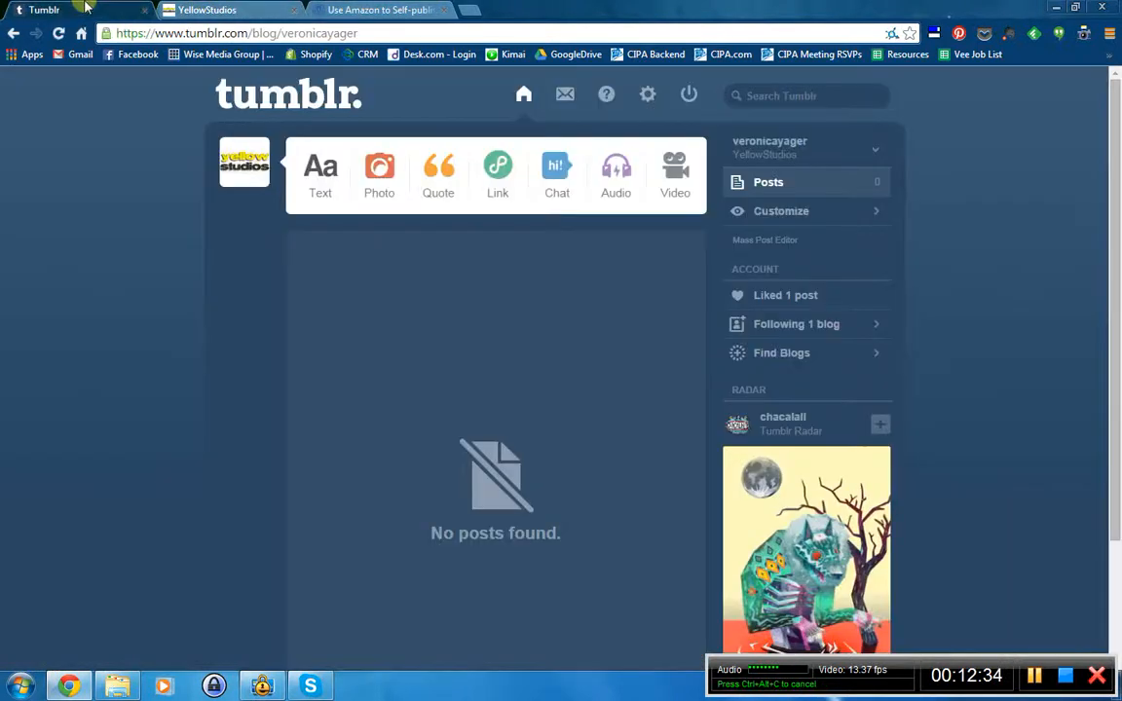
pyautogui.click(772, 213)
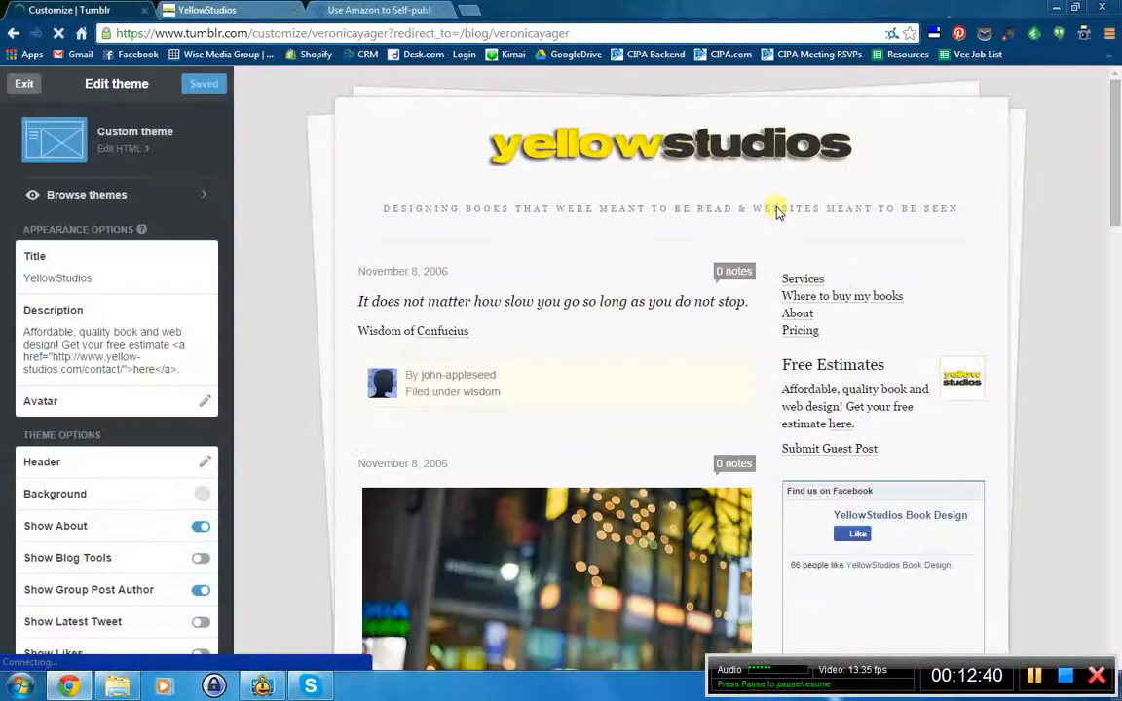
# - Move /wheretobuy to the top of the pages list and exit the theme editor
pyautogui.scroll(-10, 98, 361)
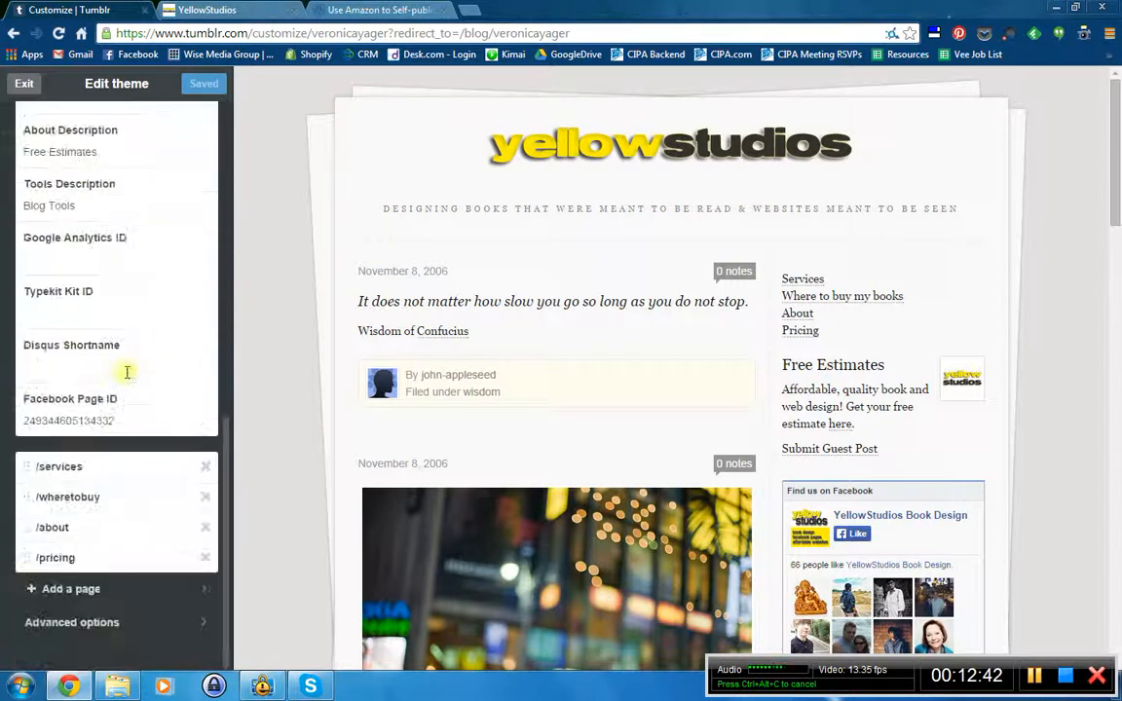
pyautogui.moveTo(79, 505); pyautogui.dragTo(81, 469)
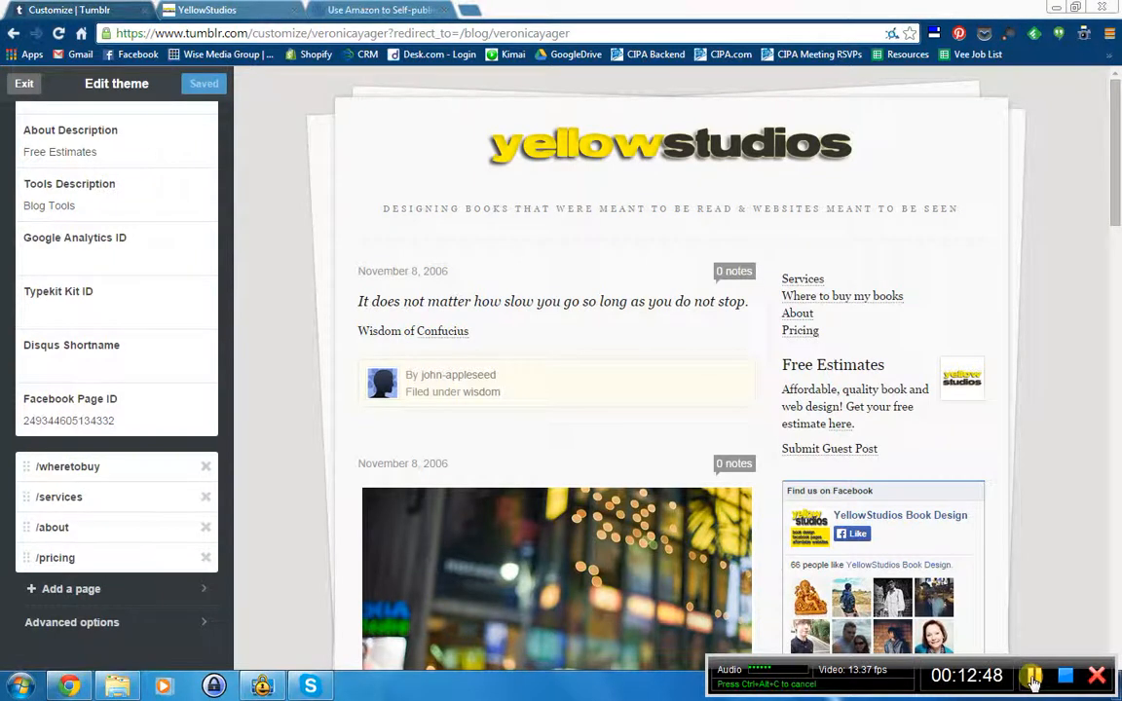
pyautogui.click(24, 86)
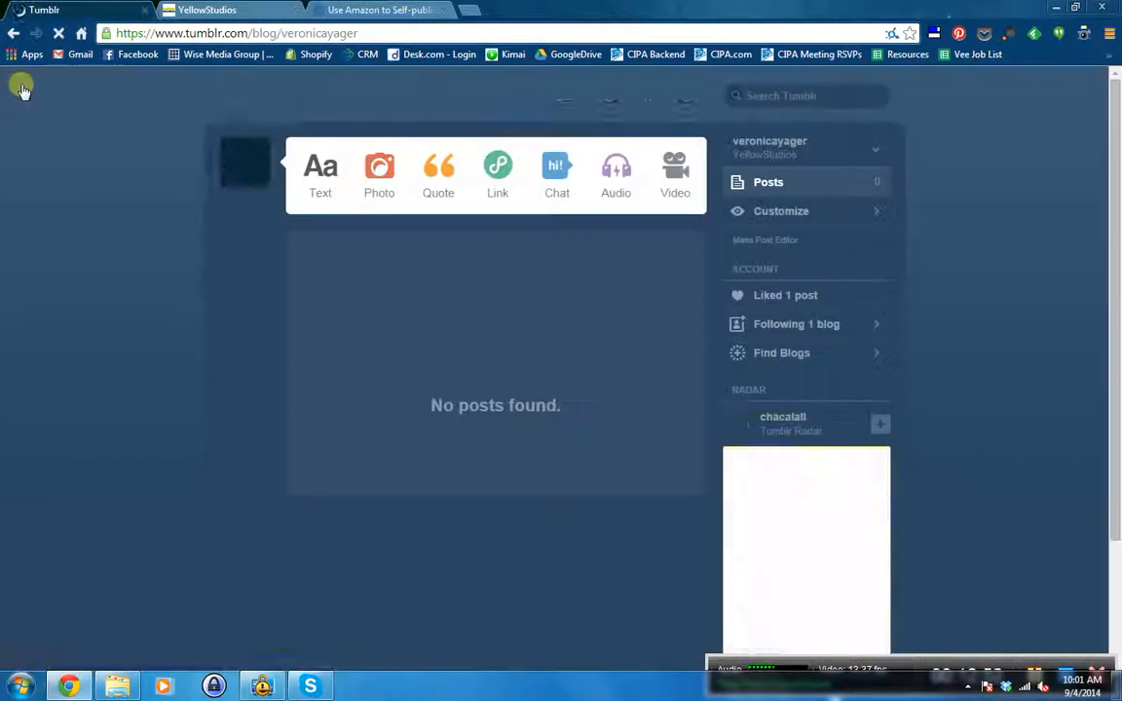
# - Reload the live blog and open the Where to buy my books sidebar link to check it
pyautogui.click(222, 8)
pyautogui.press('F5')
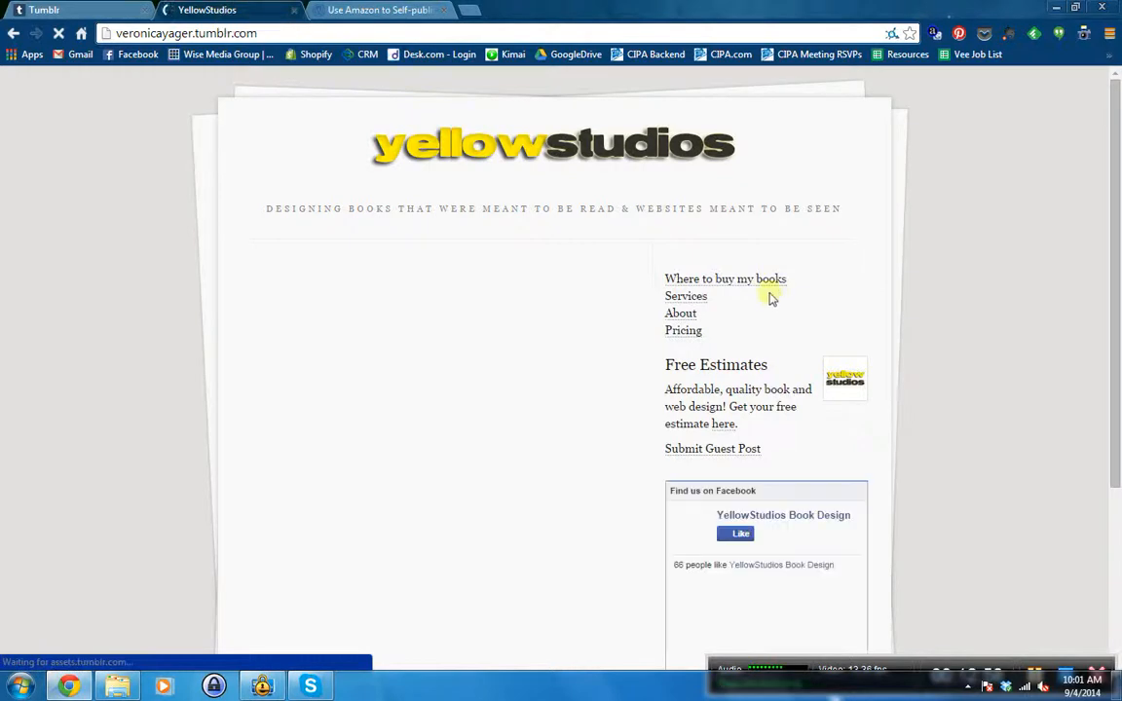
pyautogui.click(728, 279)
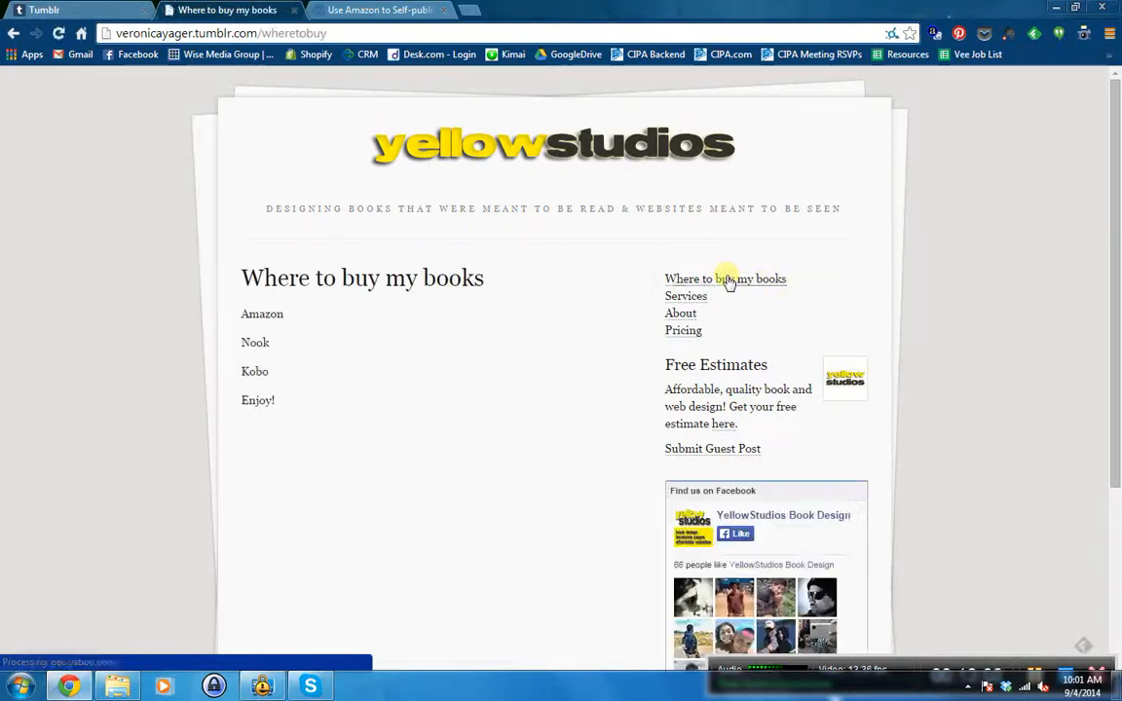
pyautogui.click(31, 8)
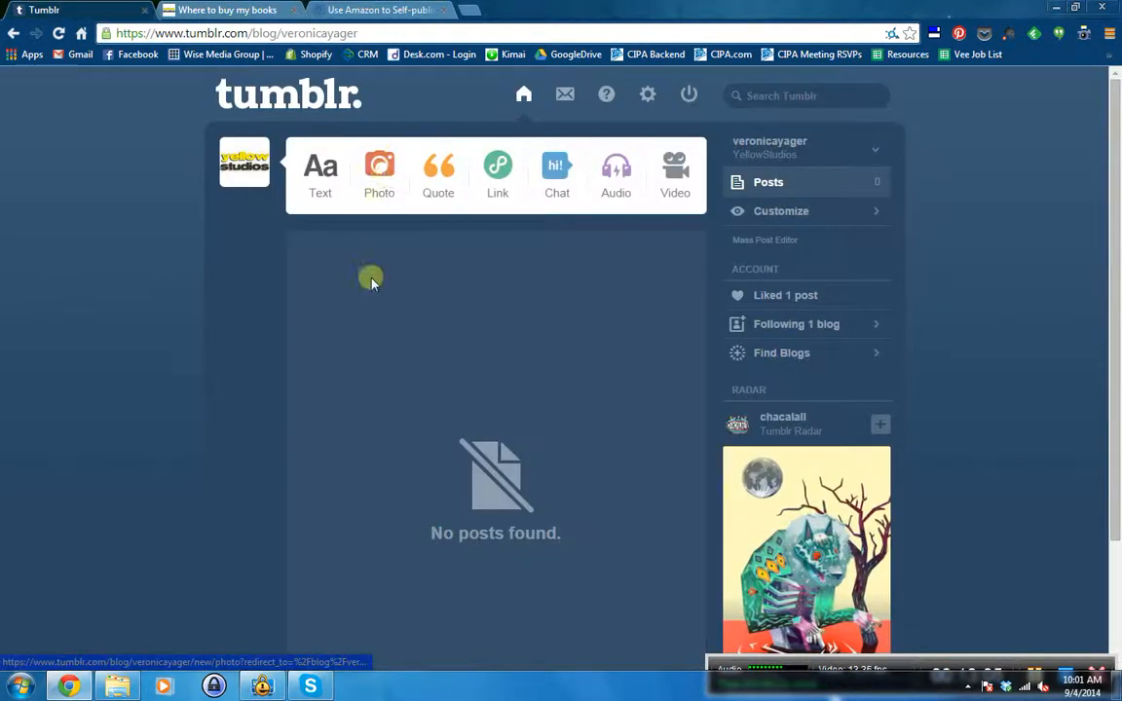
pyautogui.click(200, 8)
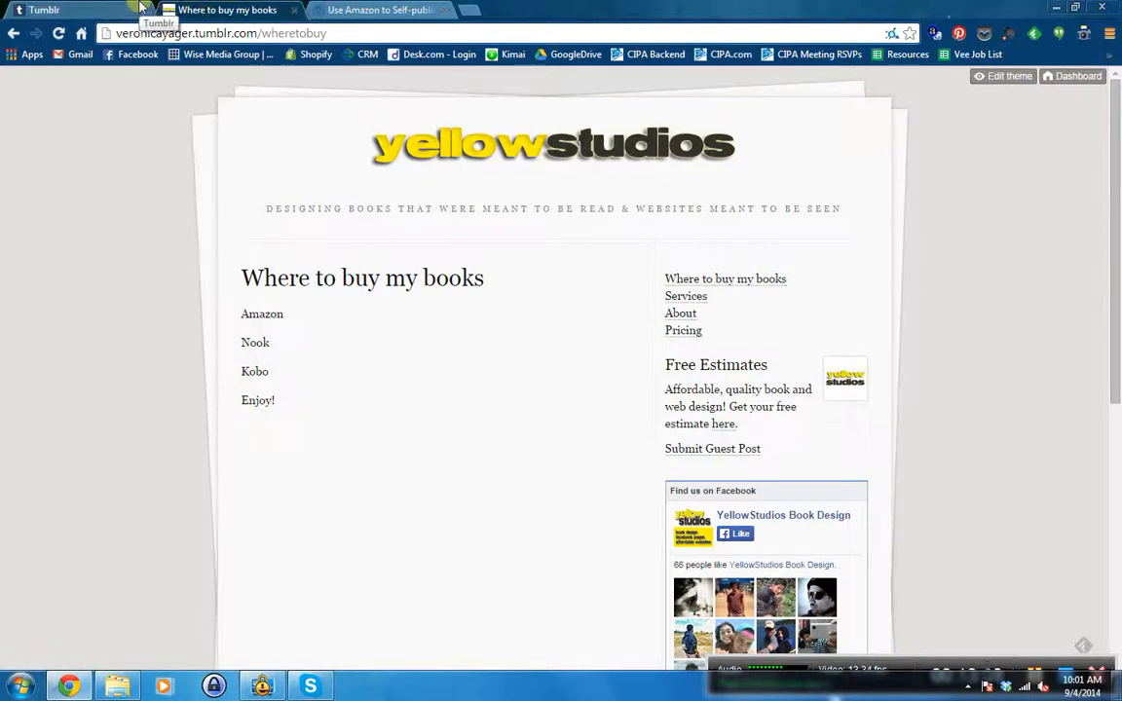
pyautogui.click(72, 7)
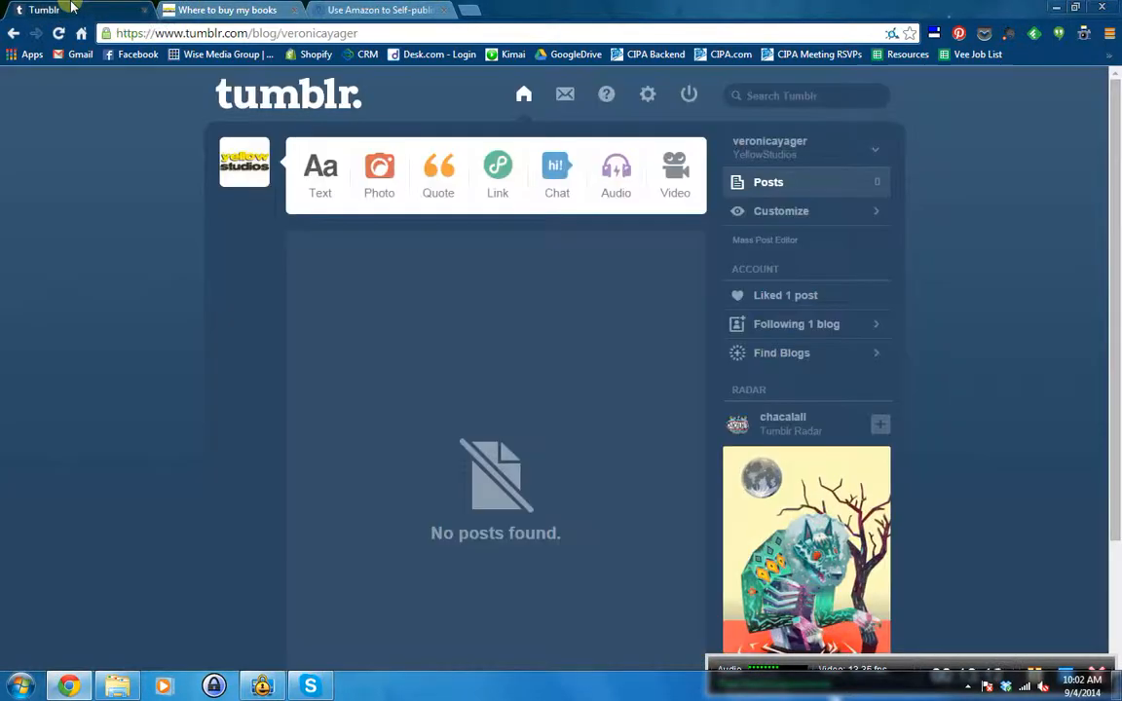